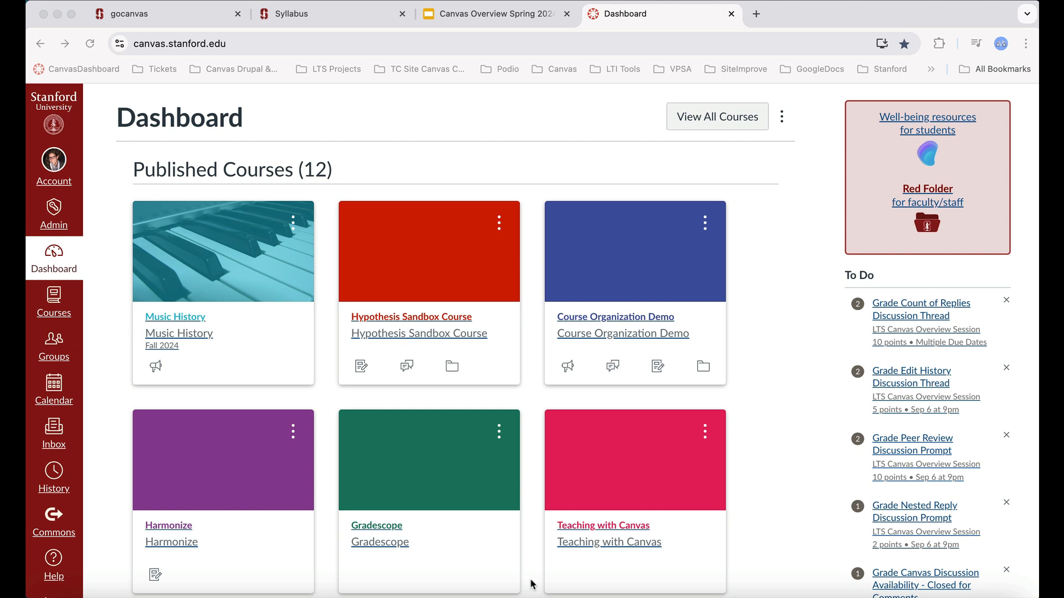
Load the course dashboard at canvas.stanford.edu
{"action": "left_click", "coordinate": [457, 157]}
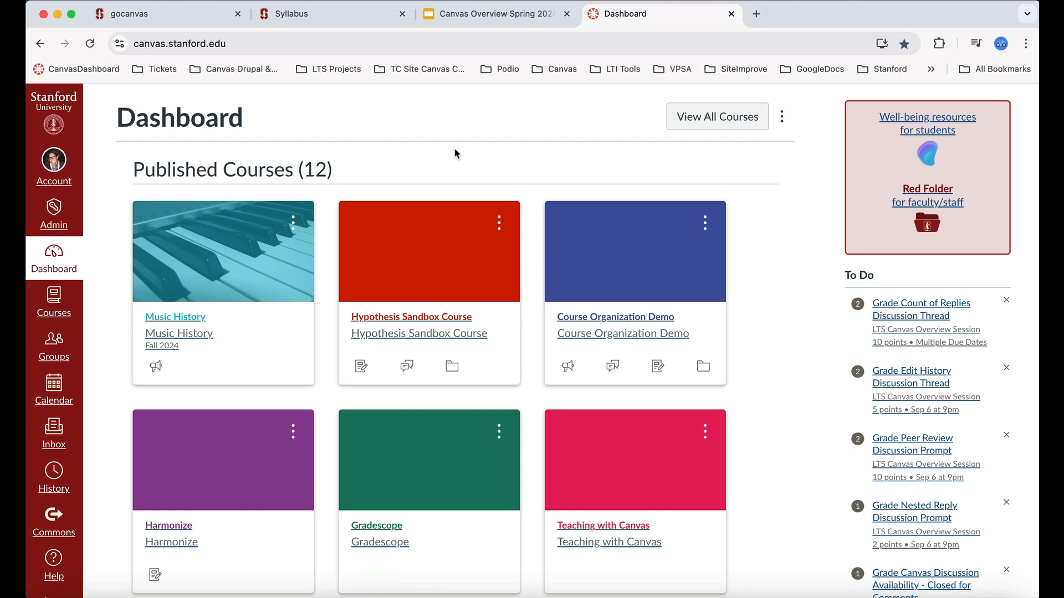
{"action": "left_click", "coordinate": [473, 44]}
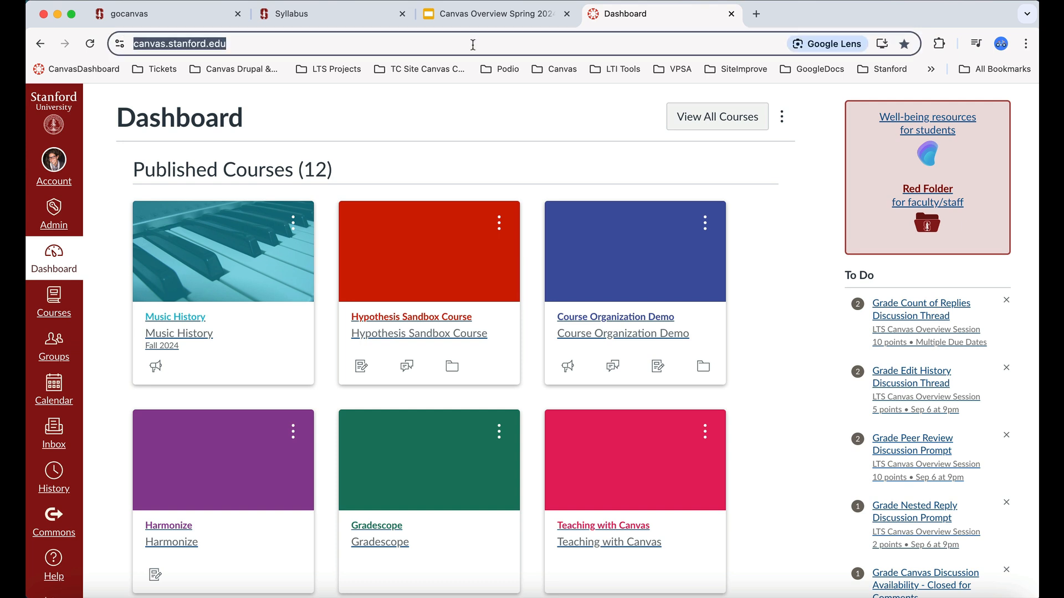
{"action": "key", "text": "Return"}
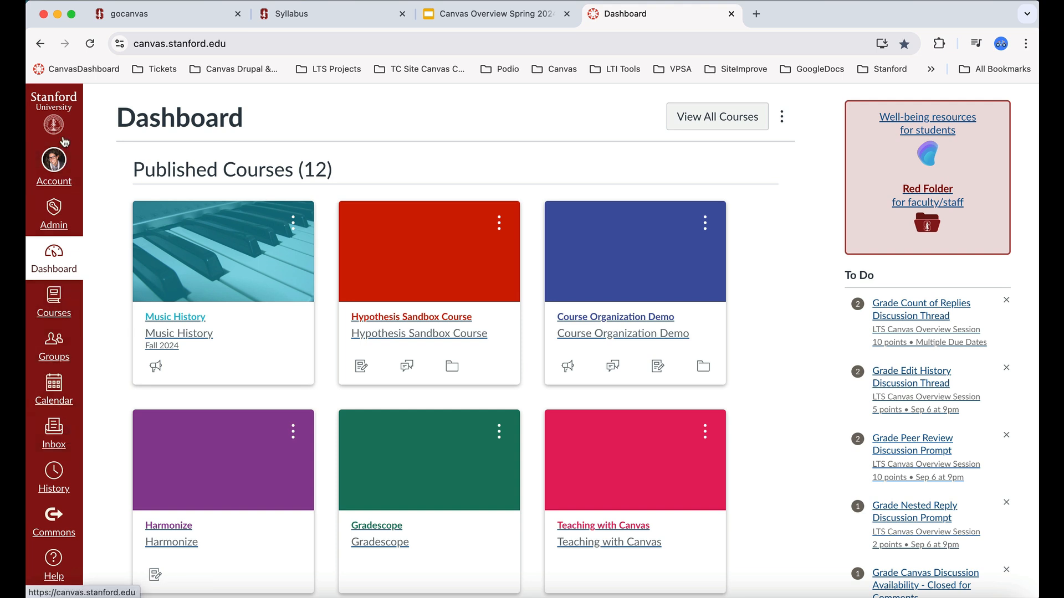
View the account's global announcements and the user profile page with its editing options
{"action": "left_click", "coordinate": [62, 166]}
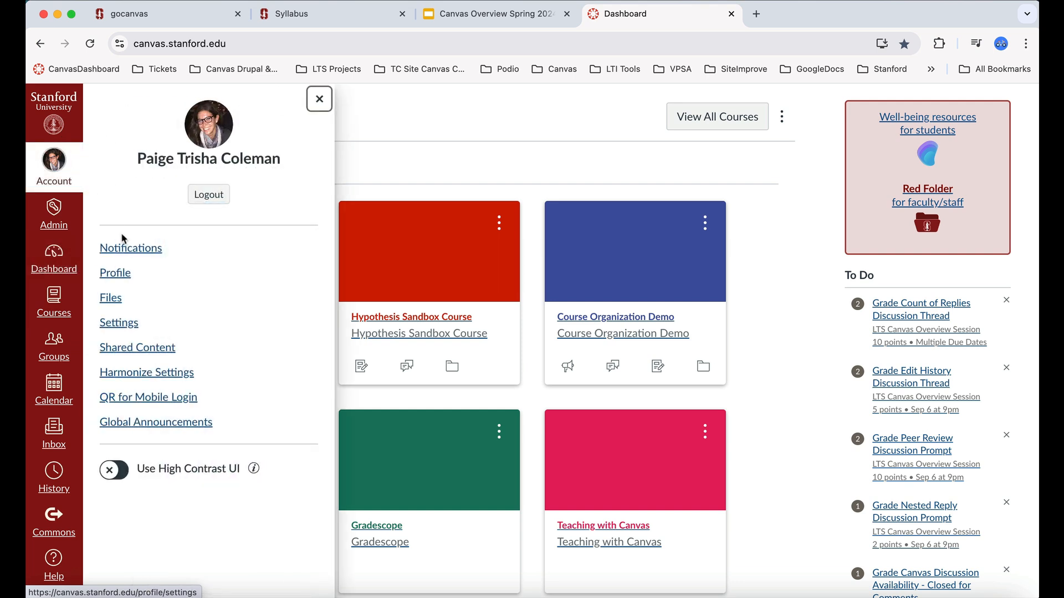
{"action": "left_click", "coordinate": [147, 425]}
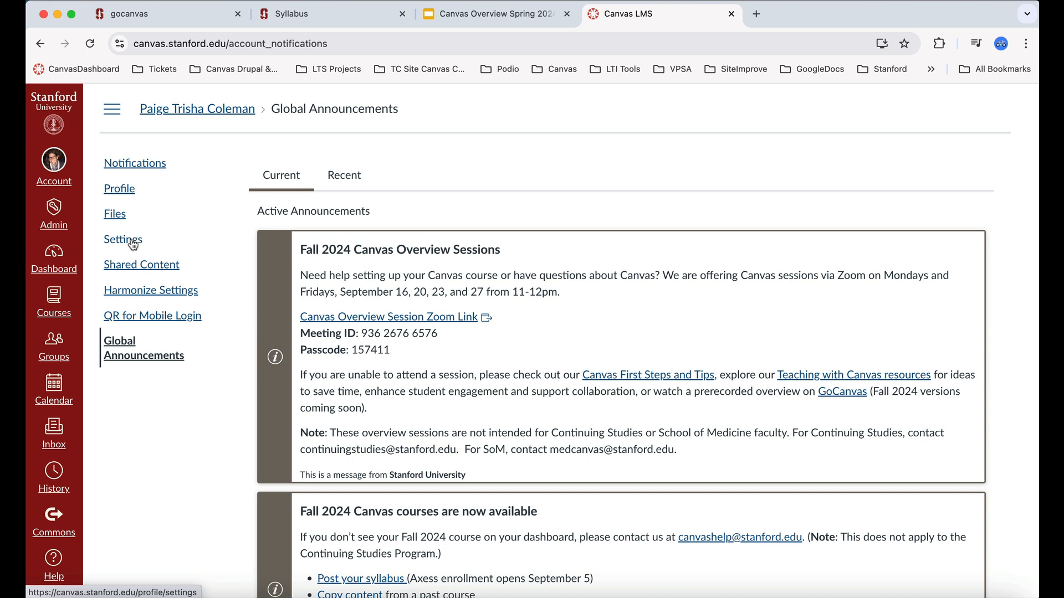
{"action": "left_click", "coordinate": [126, 192]}
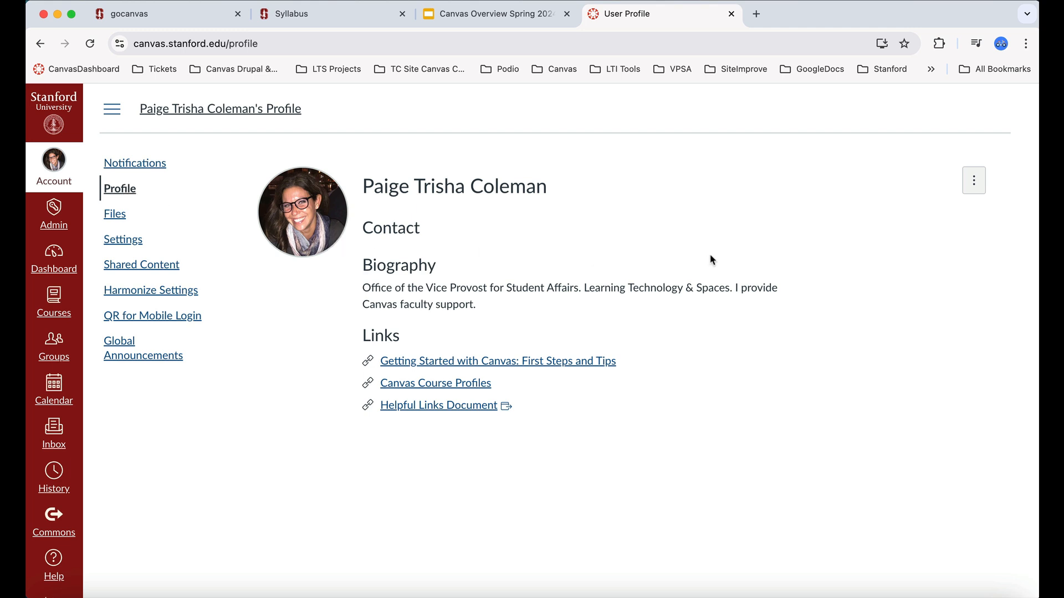
{"action": "left_click", "coordinate": [975, 185]}
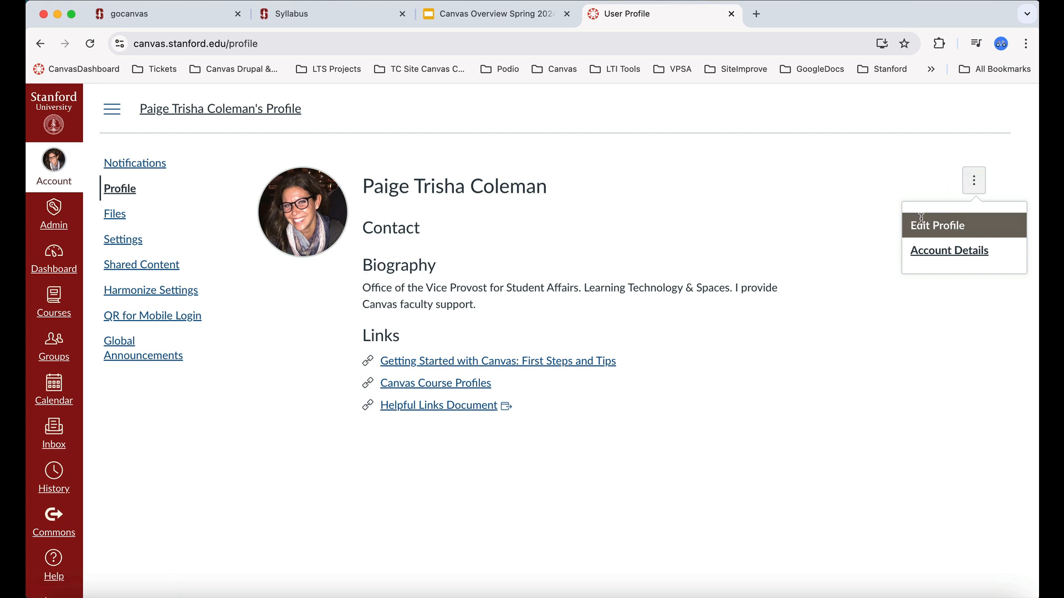
{"action": "left_click", "coordinate": [792, 235]}
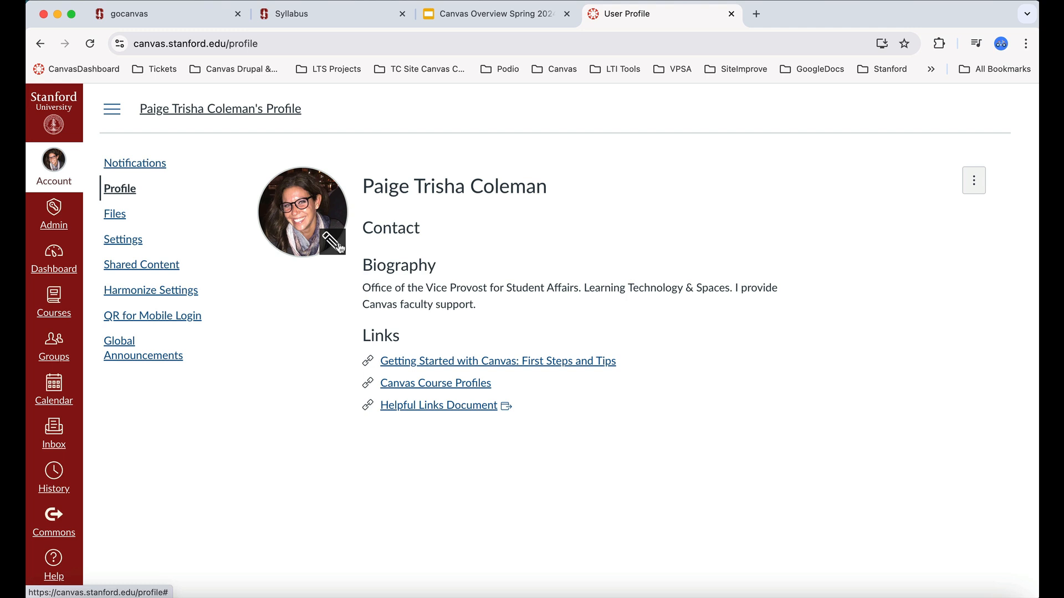
View the account's user settings and examine the account-level notification settings for the course activities
{"action": "left_click", "coordinate": [117, 246]}
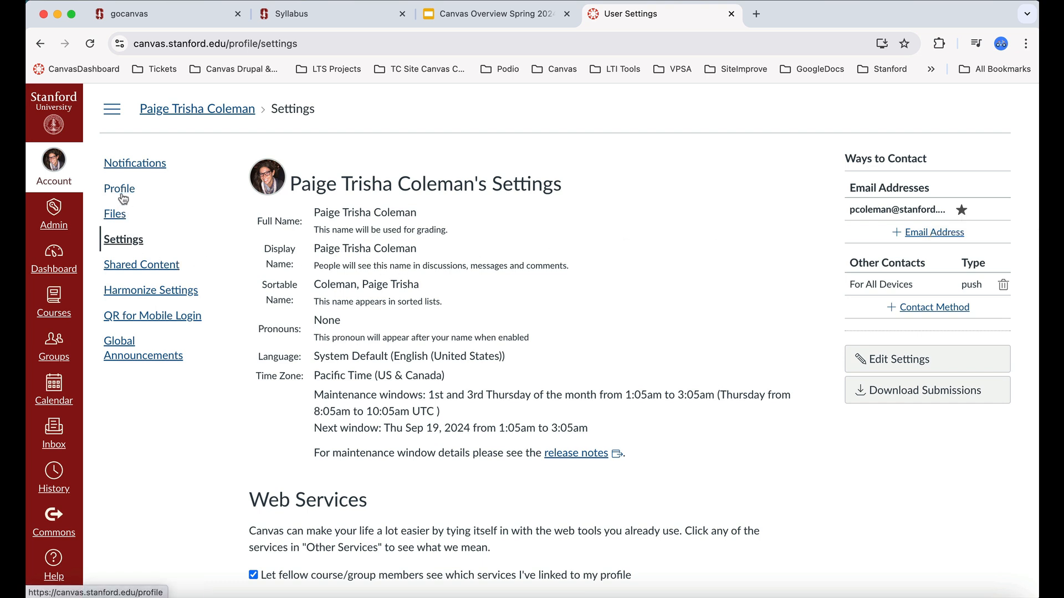
{"action": "left_click", "coordinate": [123, 164]}
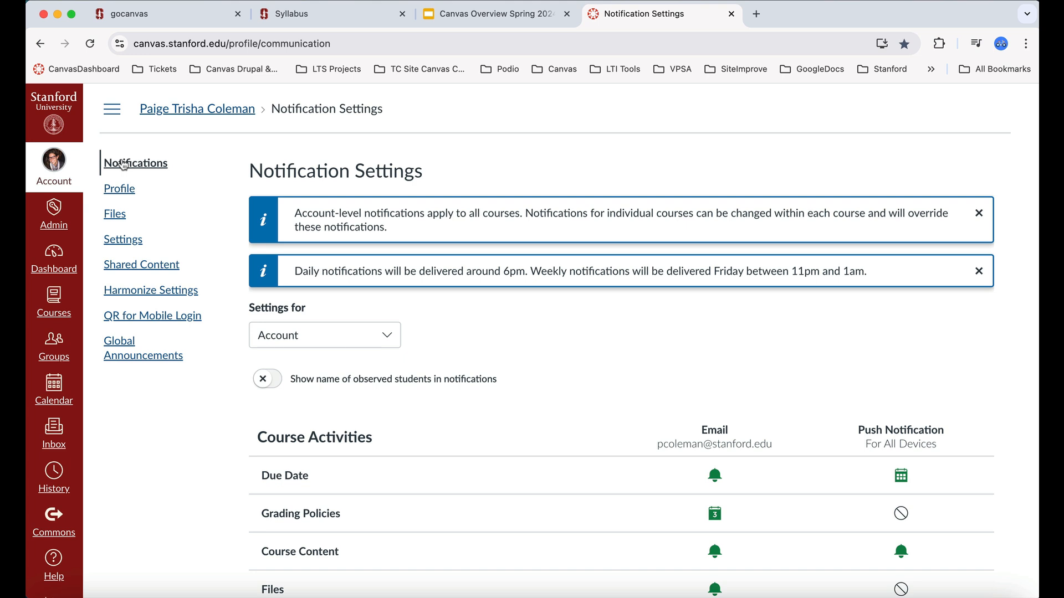
{"action": "scroll", "coordinate": [605, 427], "scroll_direction": "down", "scroll_amount": 2}
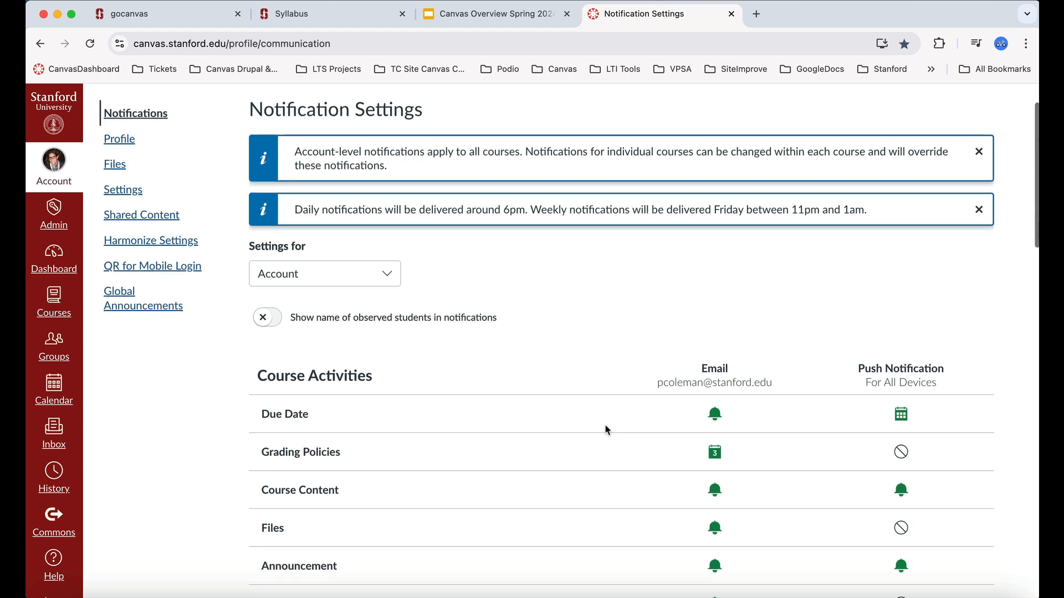
{"action": "scroll", "coordinate": [605, 430], "scroll_direction": "down", "scroll_amount": 6}
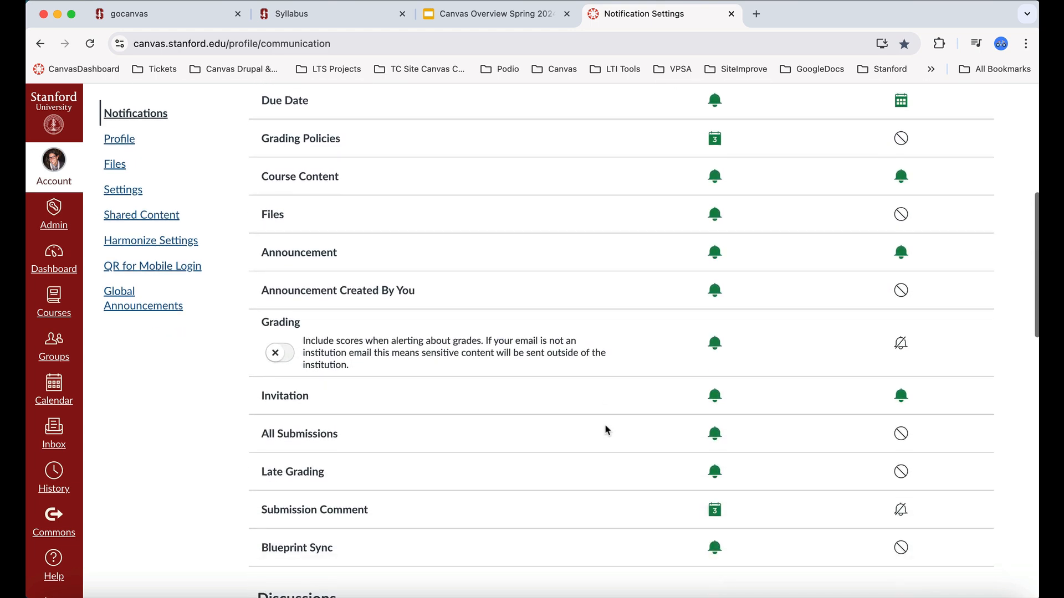
{"action": "scroll", "coordinate": [606, 429], "scroll_direction": "down", "scroll_amount": 2}
{"action": "scroll", "coordinate": [606, 429], "scroll_direction": "up", "scroll_amount": 4}
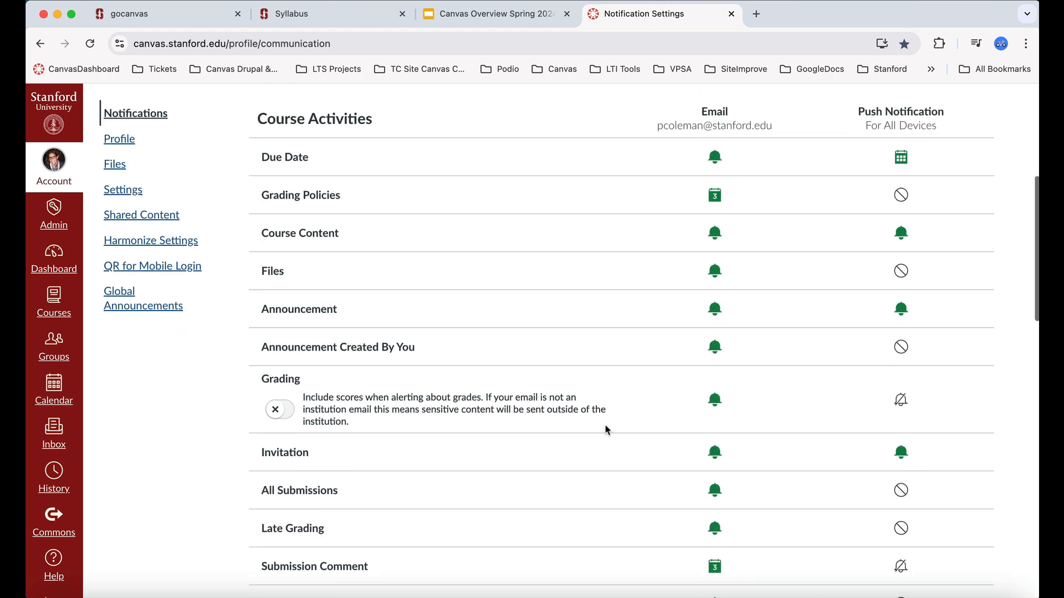
{"action": "scroll", "coordinate": [605, 429], "scroll_direction": "up", "scroll_amount": 5}
{"action": "scroll", "coordinate": [606, 430], "scroll_direction": "down", "scroll_amount": 4}
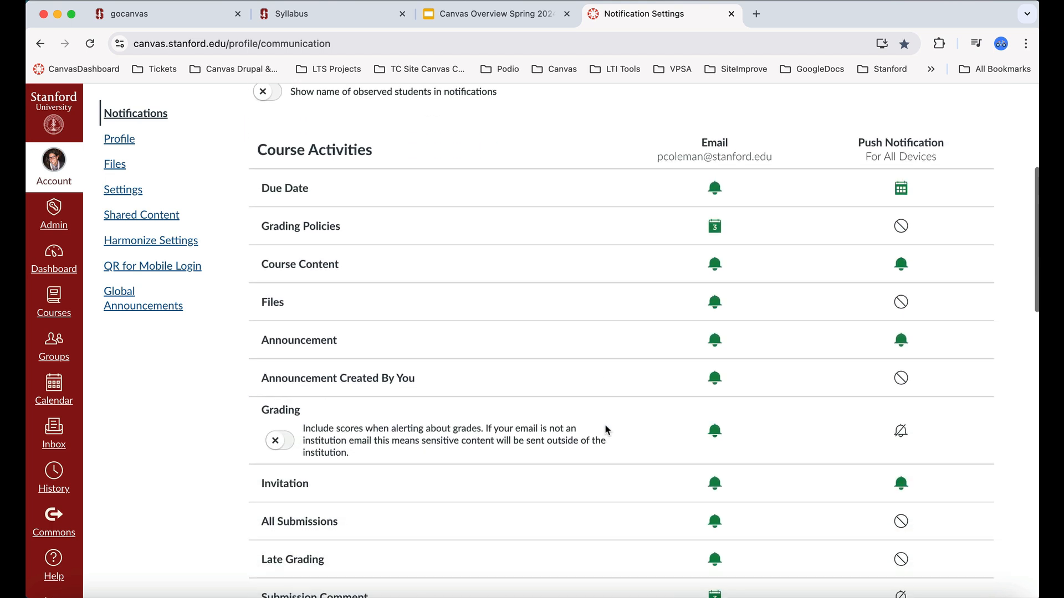
View the email frequency choices for the Announcement and Files notifications without changing them
{"action": "left_click", "coordinate": [714, 340]}
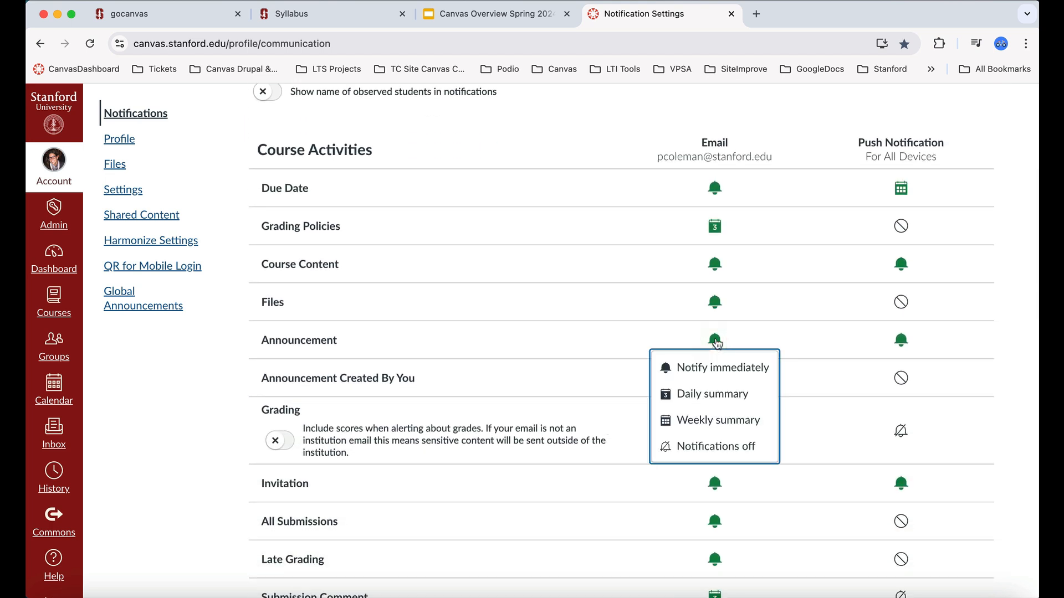
{"action": "left_click", "coordinate": [715, 302]}
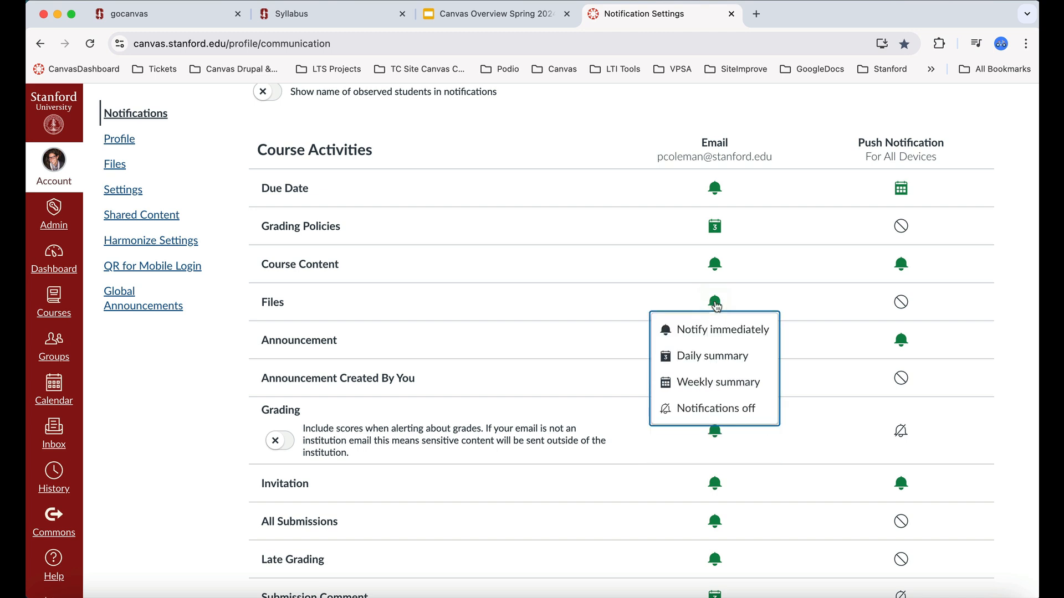
{"action": "scroll", "coordinate": [716, 305], "scroll_direction": "down", "scroll_amount": 3}
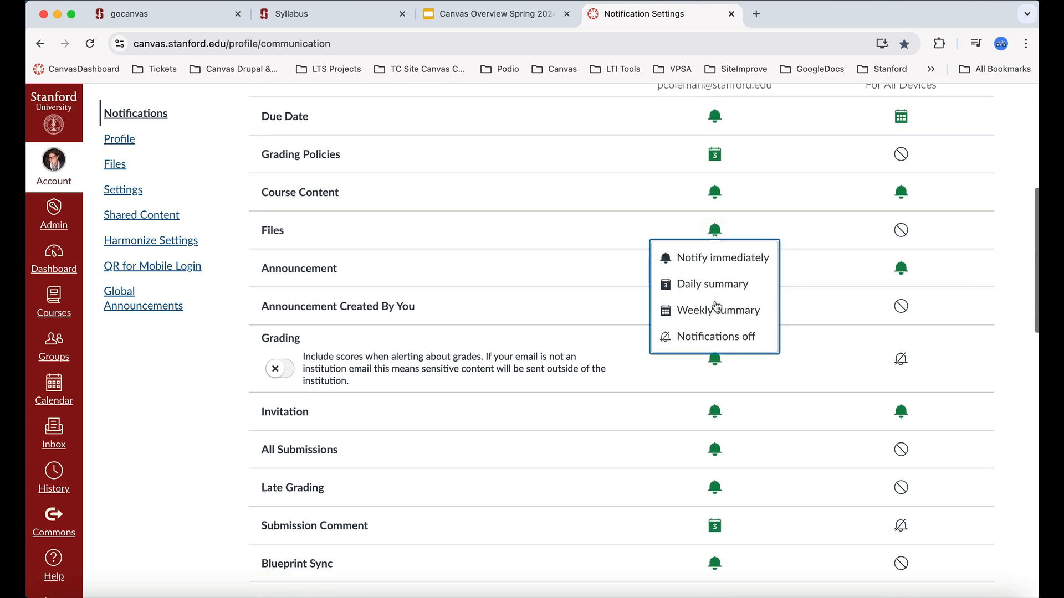
{"action": "scroll", "coordinate": [716, 305], "scroll_direction": "up", "scroll_amount": 8}
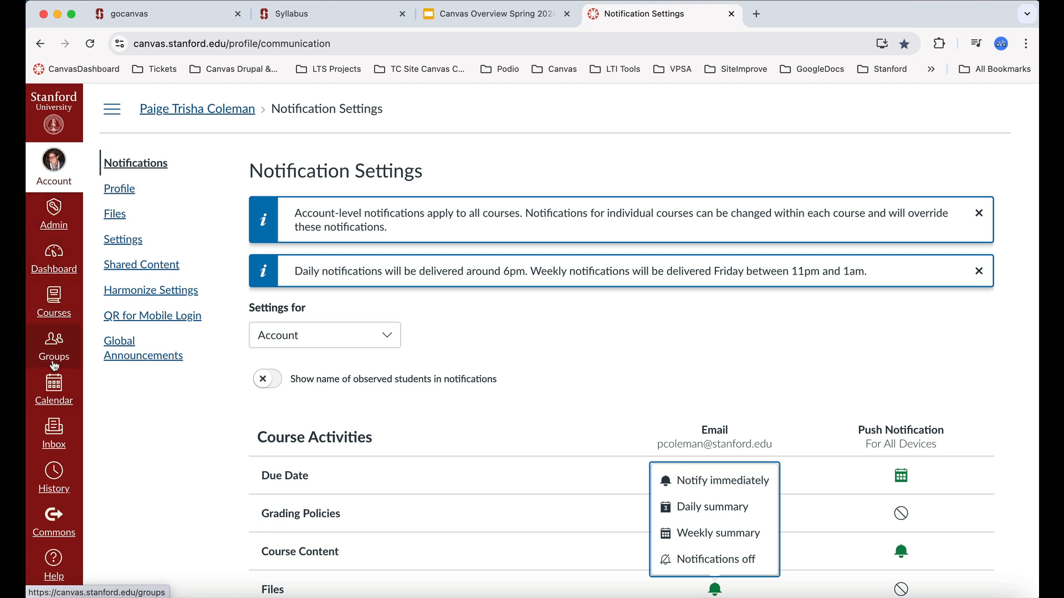
Open the calendar and switch the LTS Canvas Overview Session course calendar off and back on
{"action": "left_click", "coordinate": [55, 394]}
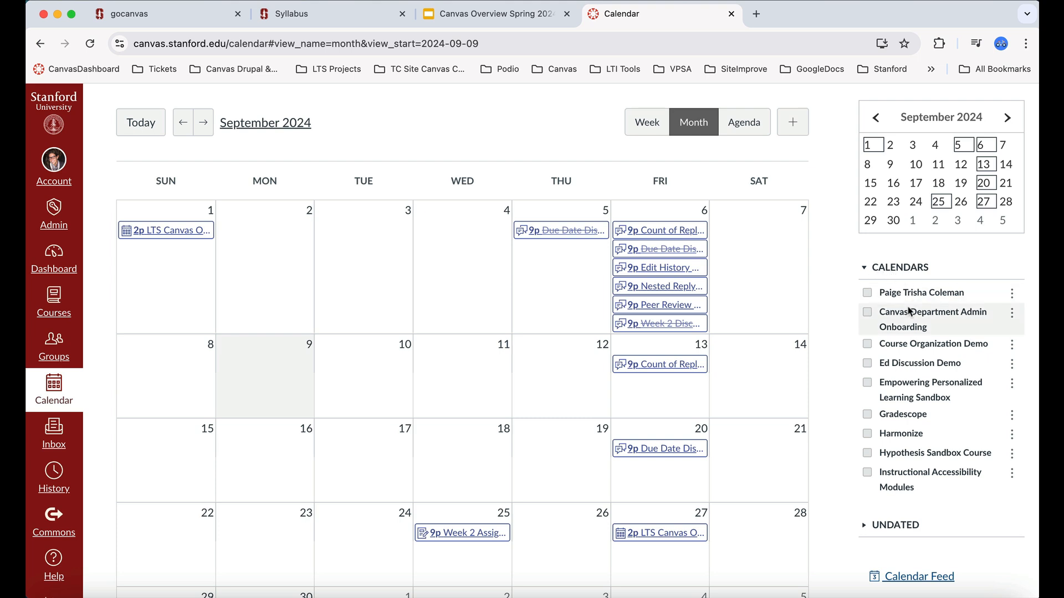
{"action": "scroll", "coordinate": [906, 310], "scroll_direction": "down", "scroll_amount": 5}
{"action": "scroll", "coordinate": [909, 312], "scroll_direction": "down", "scroll_amount": 2}
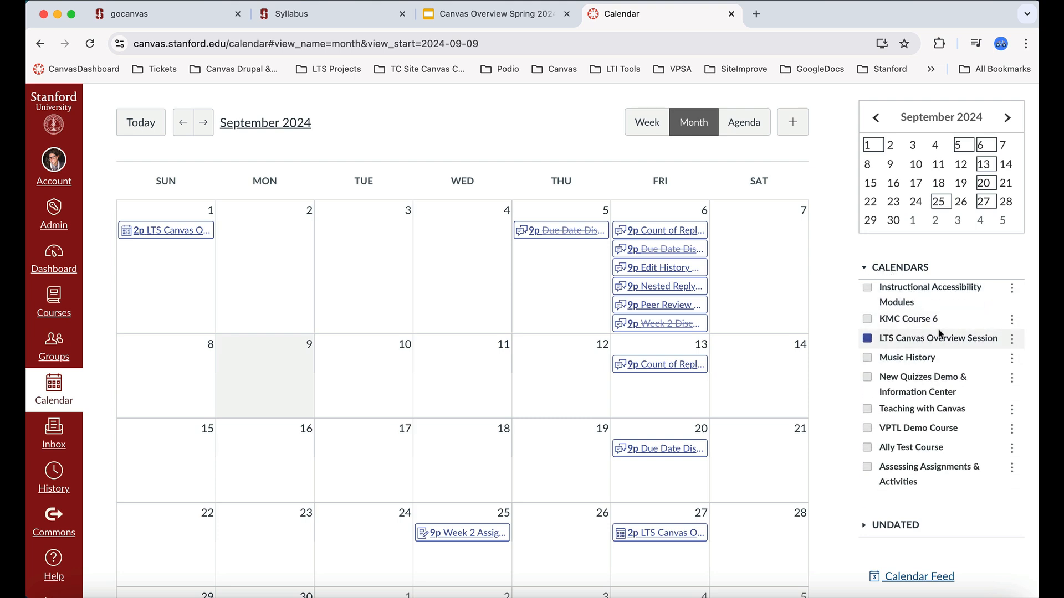
{"action": "left_click", "coordinate": [868, 339]}
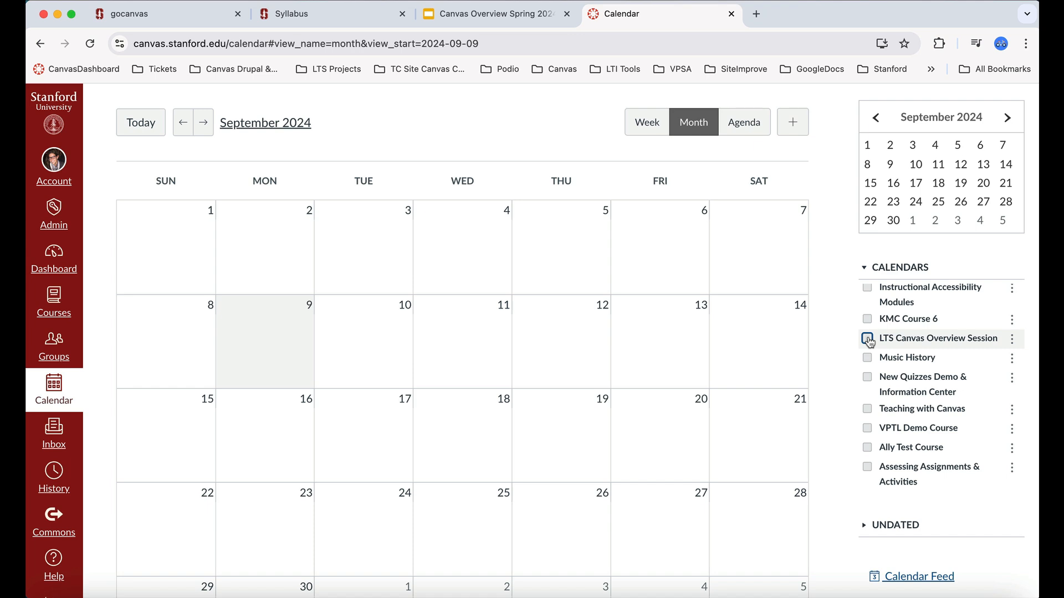
{"action": "left_click", "coordinate": [868, 339]}
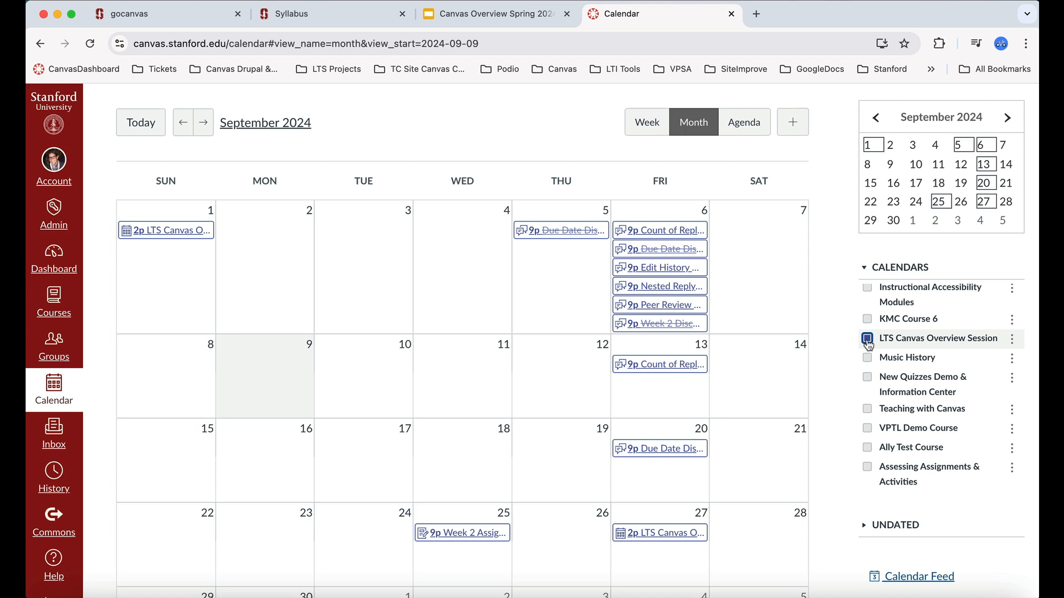
View the Week 2 Assignment event on September 25 and its deletion confirmation, dismissing it without deleting the event
{"action": "scroll", "coordinate": [720, 314], "scroll_direction": "down", "scroll_amount": 3}
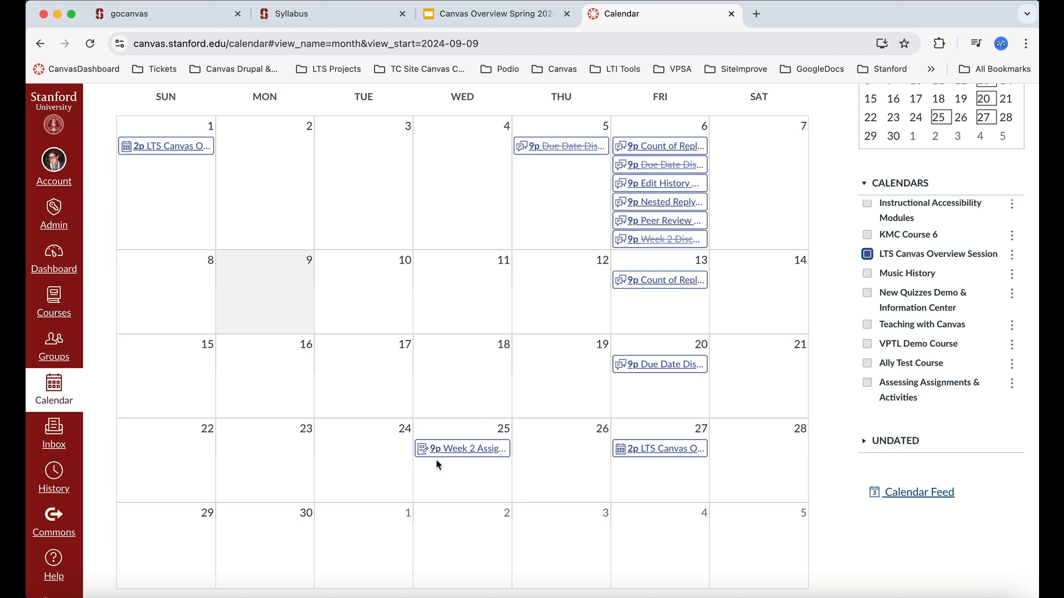
{"action": "left_click", "coordinate": [474, 453]}
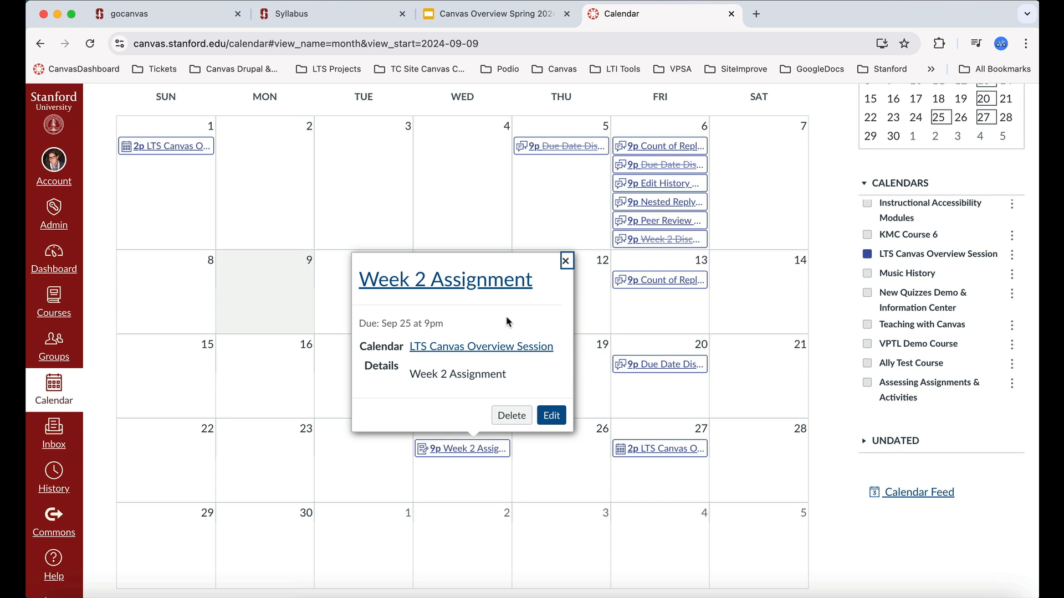
{"action": "left_click", "coordinate": [512, 416]}
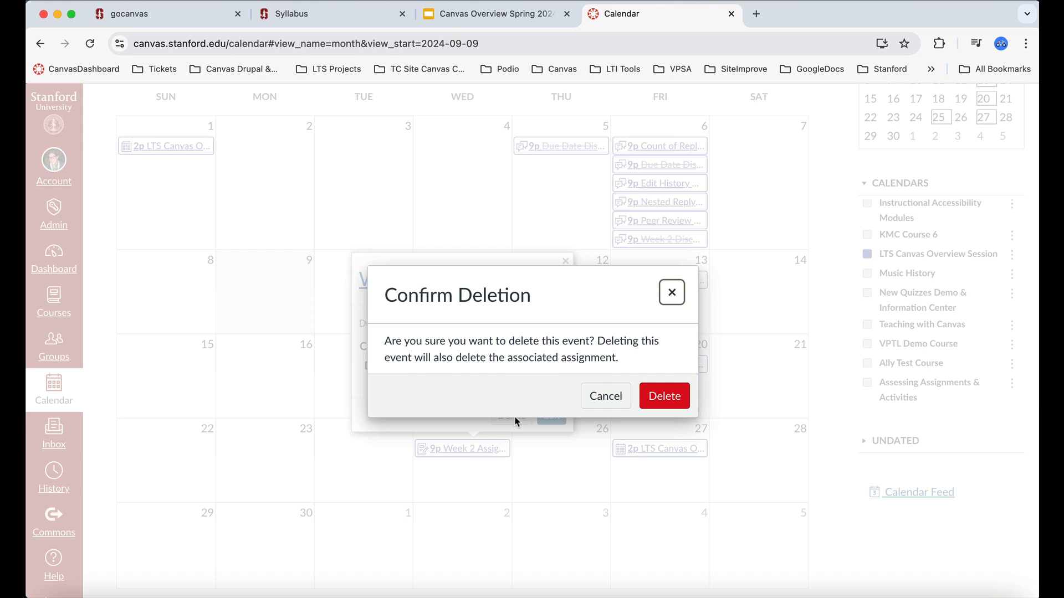
{"action": "left_click", "coordinate": [672, 294]}
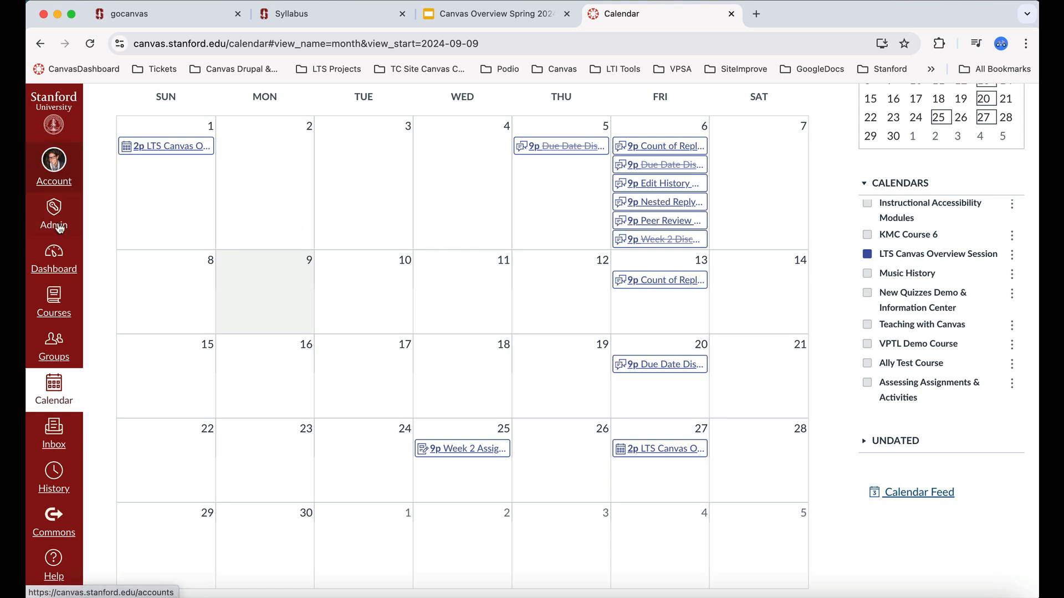
Return to the dashboard and look through the published and unpublished course cards
{"action": "left_click", "coordinate": [53, 265]}
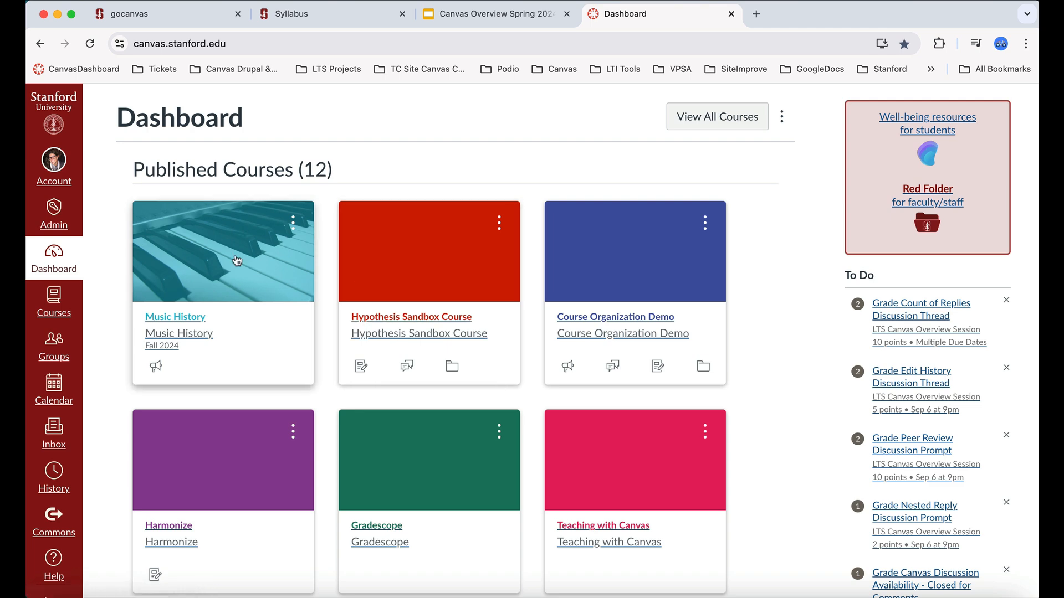
{"action": "scroll", "coordinate": [270, 319], "scroll_direction": "down", "scroll_amount": 5}
{"action": "scroll", "coordinate": [270, 320], "scroll_direction": "down", "scroll_amount": 10}
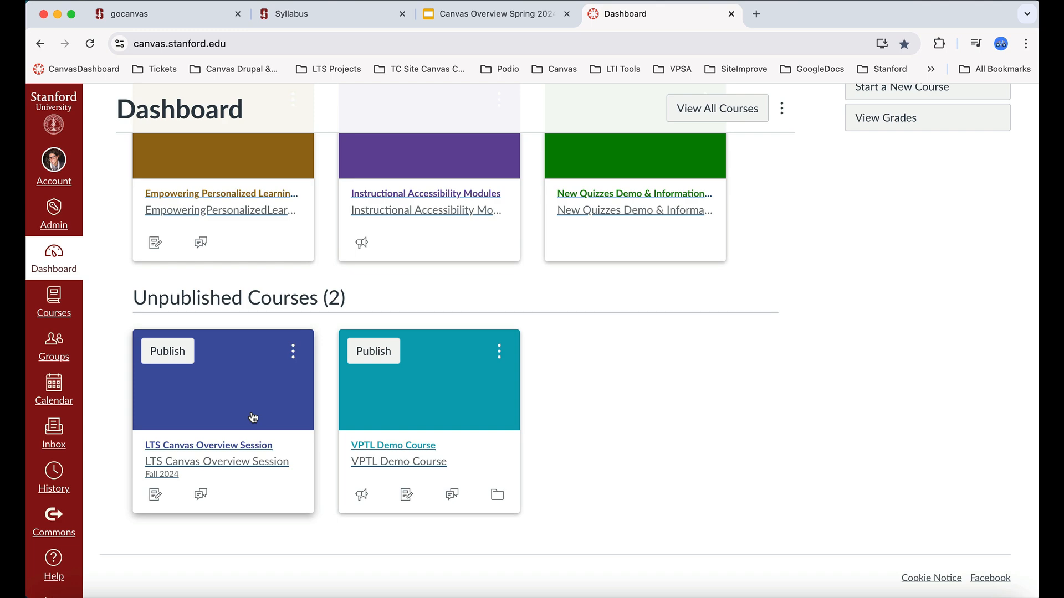
{"action": "scroll", "coordinate": [482, 321], "scroll_direction": "up", "scroll_amount": 10}
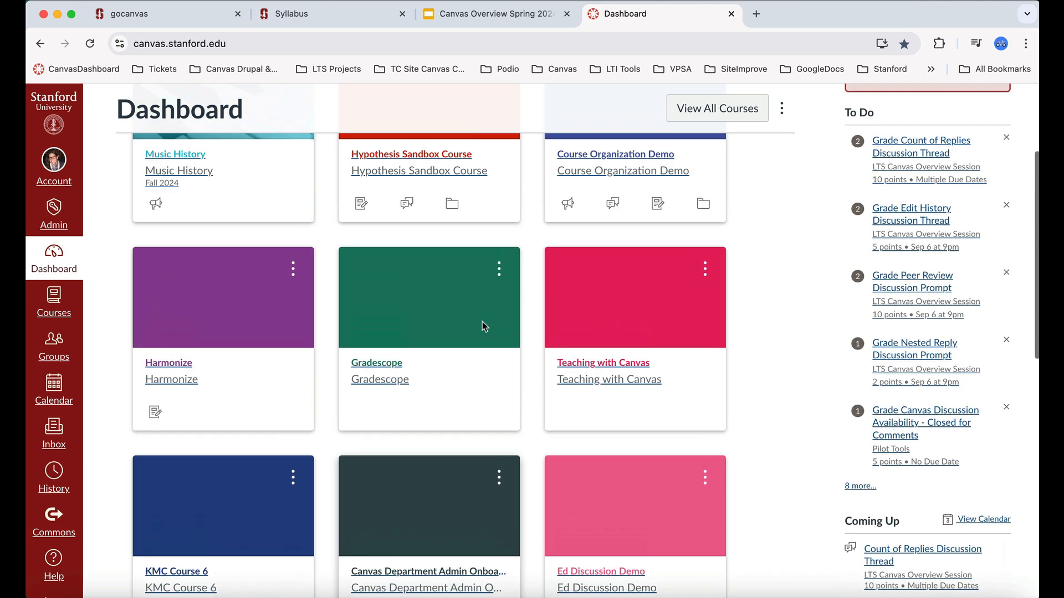
{"action": "scroll", "coordinate": [482, 321], "scroll_direction": "up", "scroll_amount": 2}
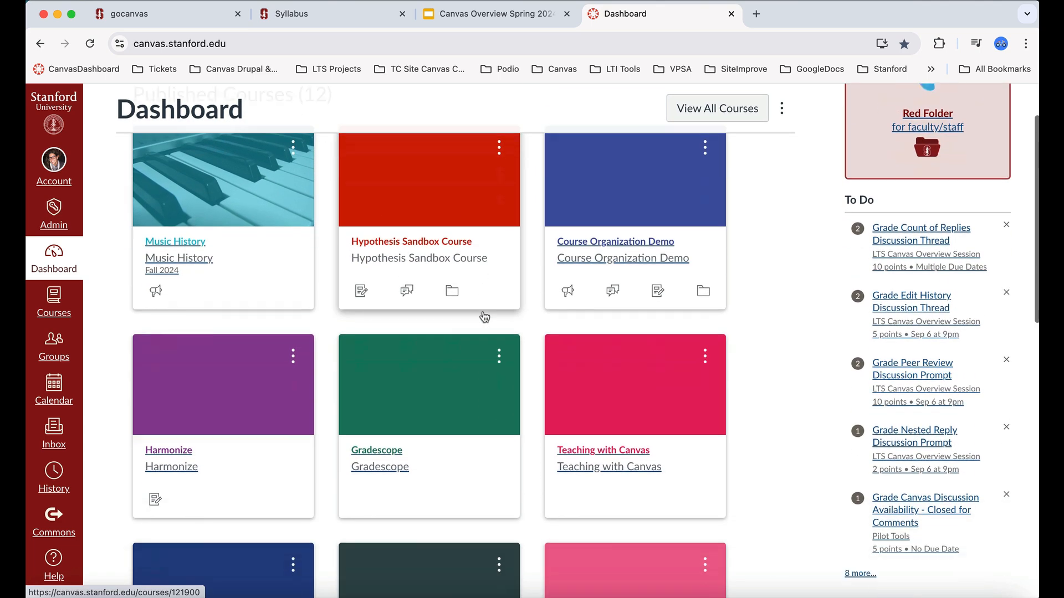
{"action": "scroll", "coordinate": [484, 317], "scroll_direction": "down", "scroll_amount": 12}
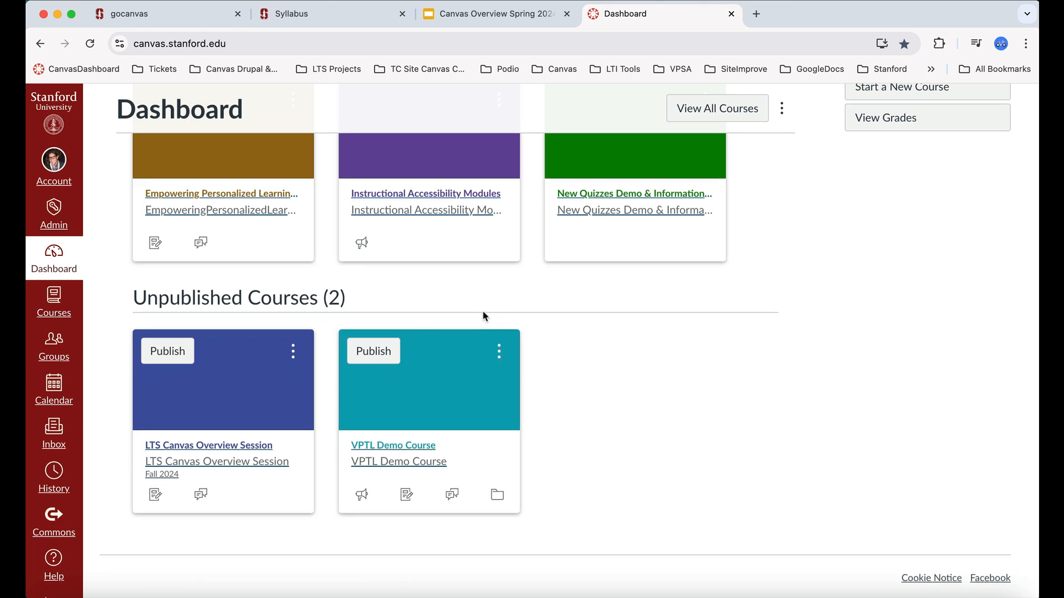
{"action": "scroll", "coordinate": [484, 316], "scroll_direction": "up", "scroll_amount": 12}
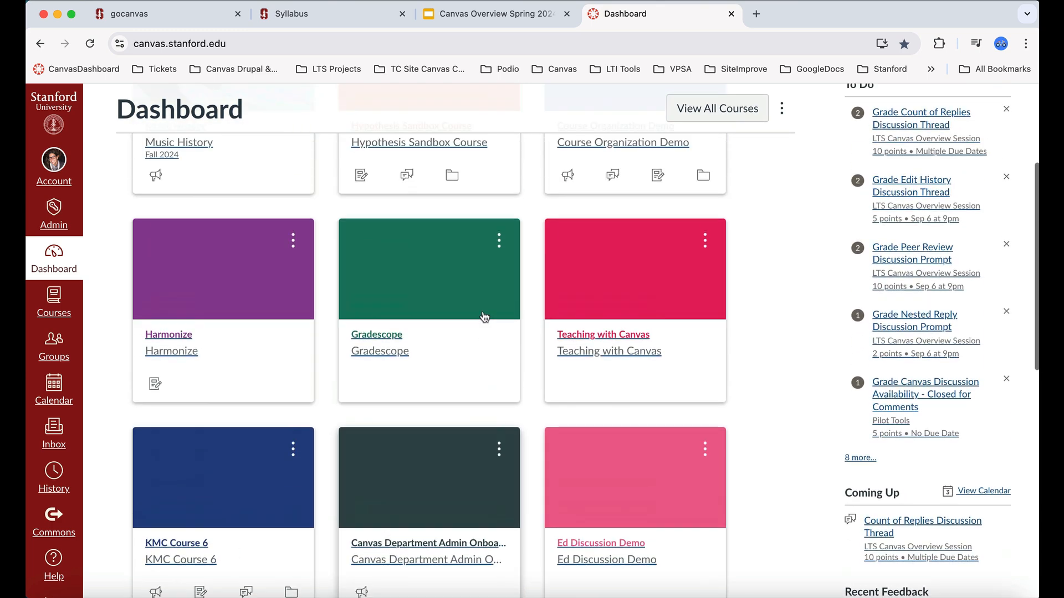
{"action": "scroll", "coordinate": [353, 346], "scroll_direction": "down", "scroll_amount": 12}
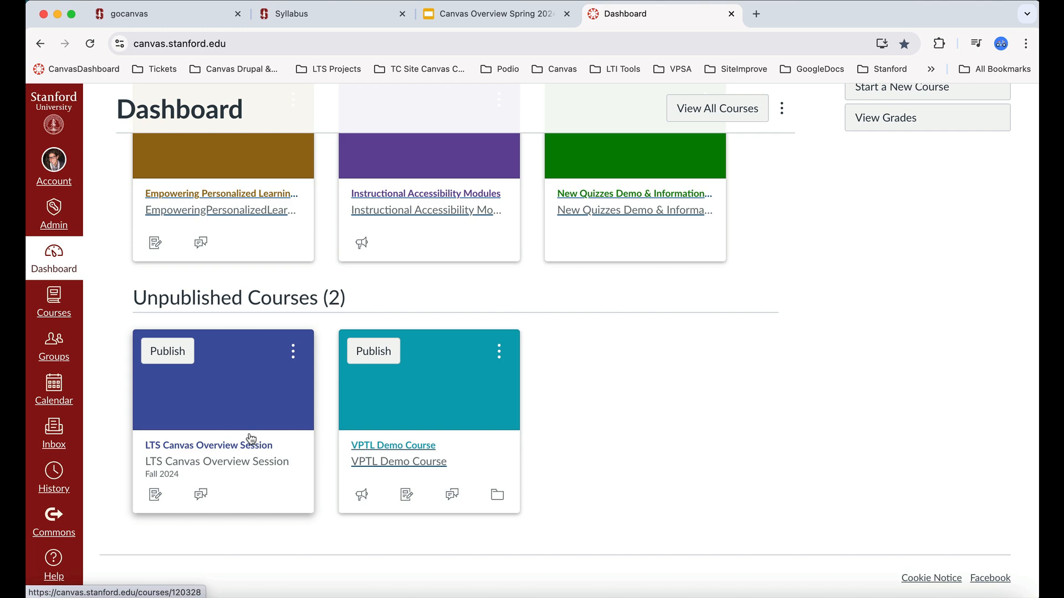
{"action": "scroll", "coordinate": [251, 438], "scroll_direction": "up", "scroll_amount": 12}
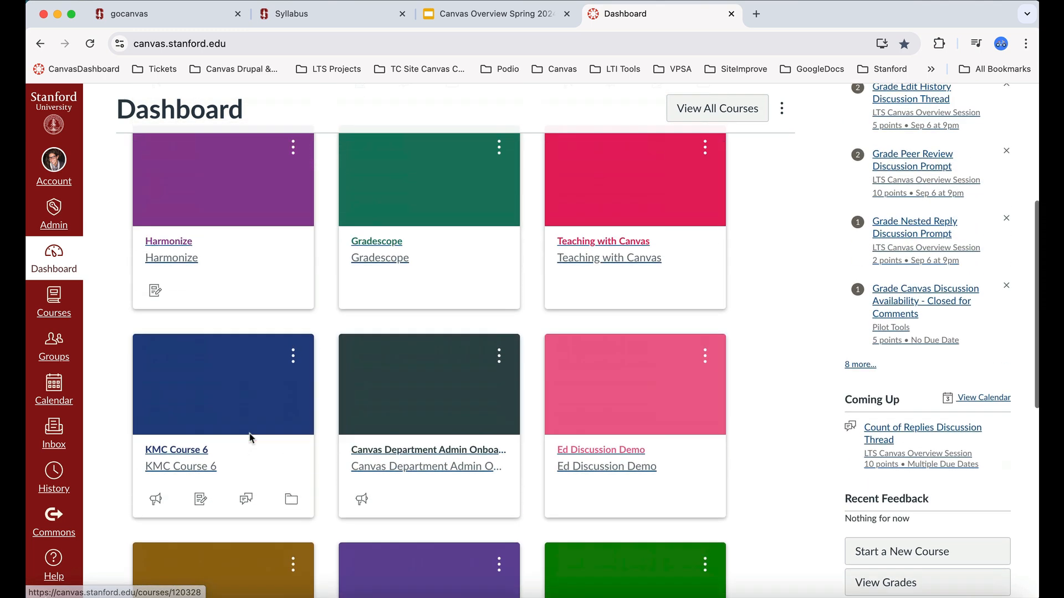
{"action": "scroll", "coordinate": [251, 438], "scroll_direction": "up", "scroll_amount": 3}
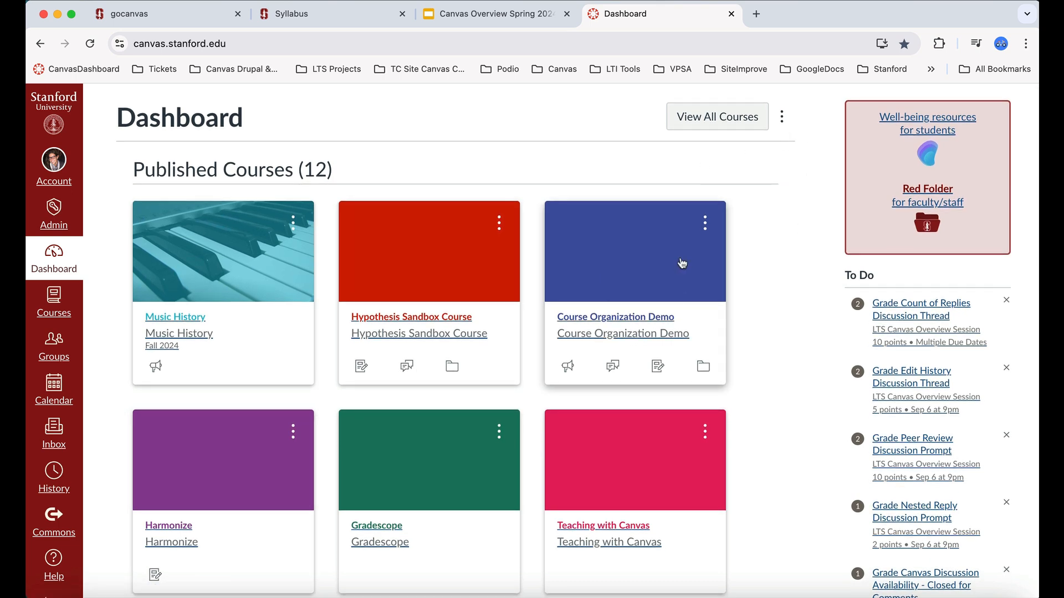
Switch the dashboard to List View and return it to Card View
{"action": "left_click", "coordinate": [782, 120]}
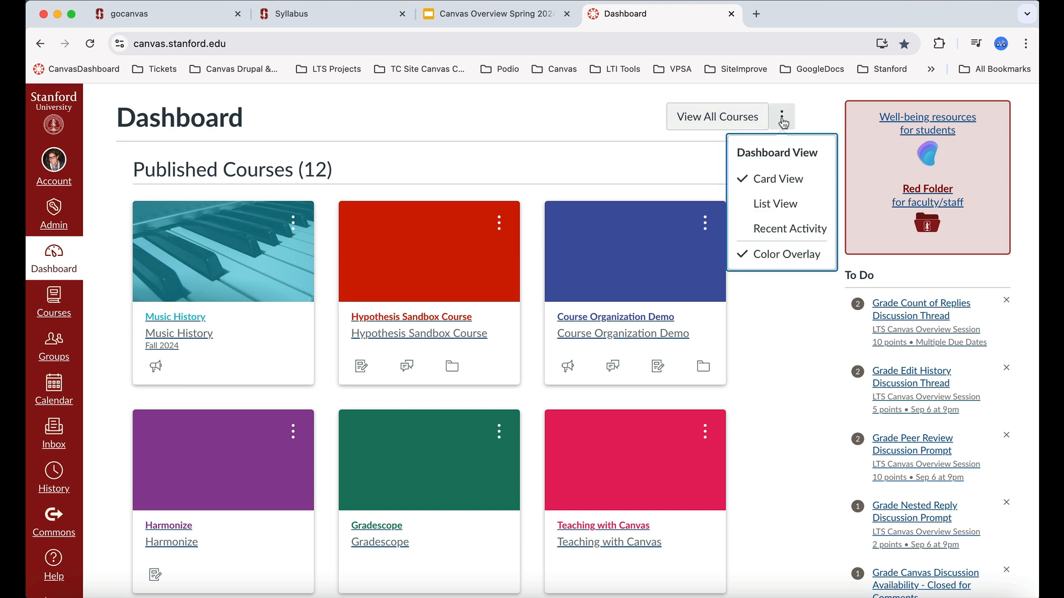
{"action": "left_click", "coordinate": [778, 205]}
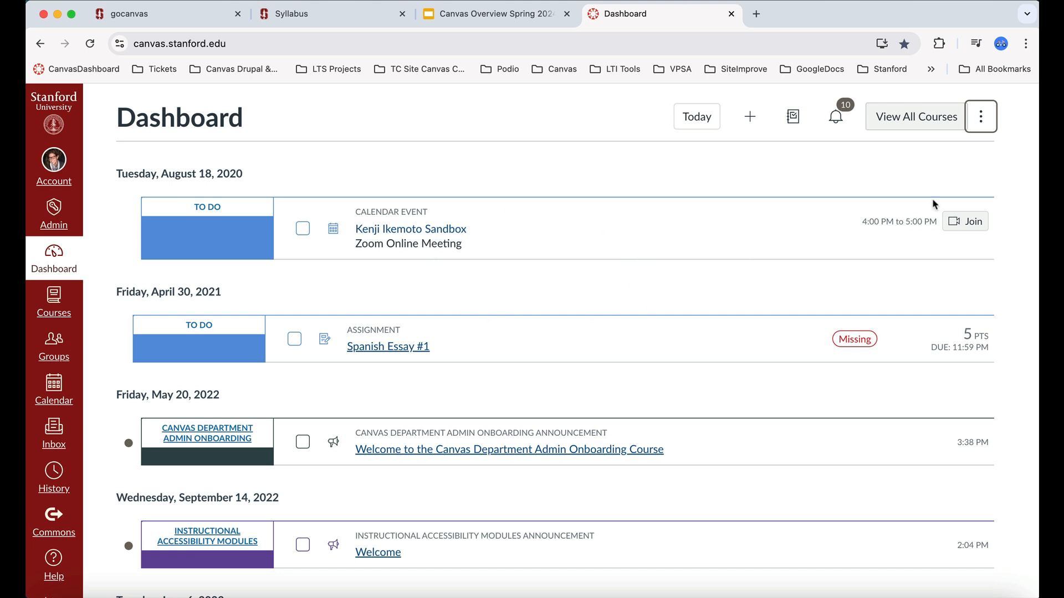
{"action": "left_click", "coordinate": [980, 116]}
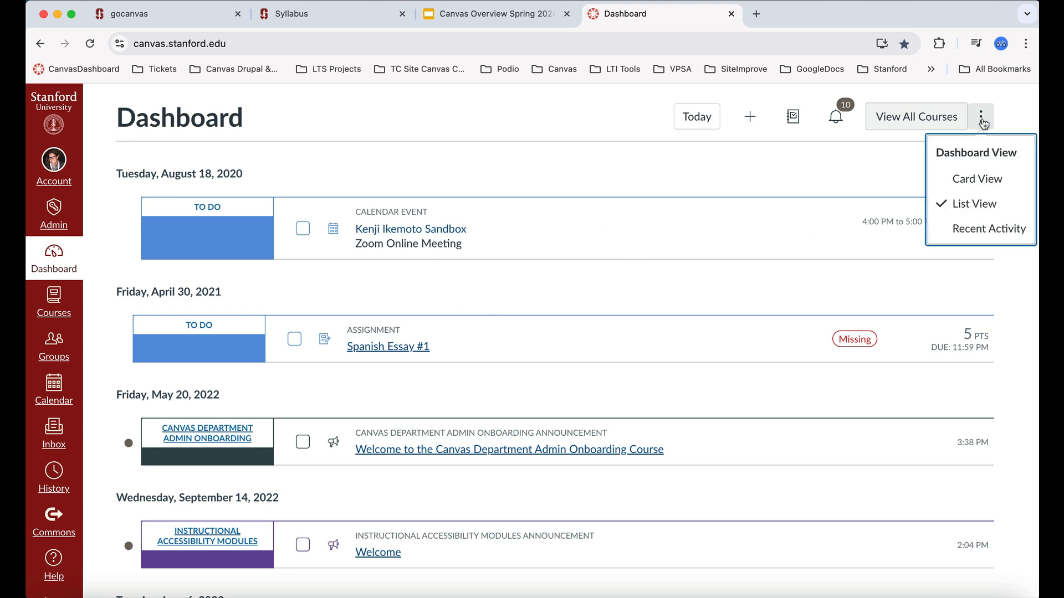
{"action": "left_click", "coordinate": [978, 179]}
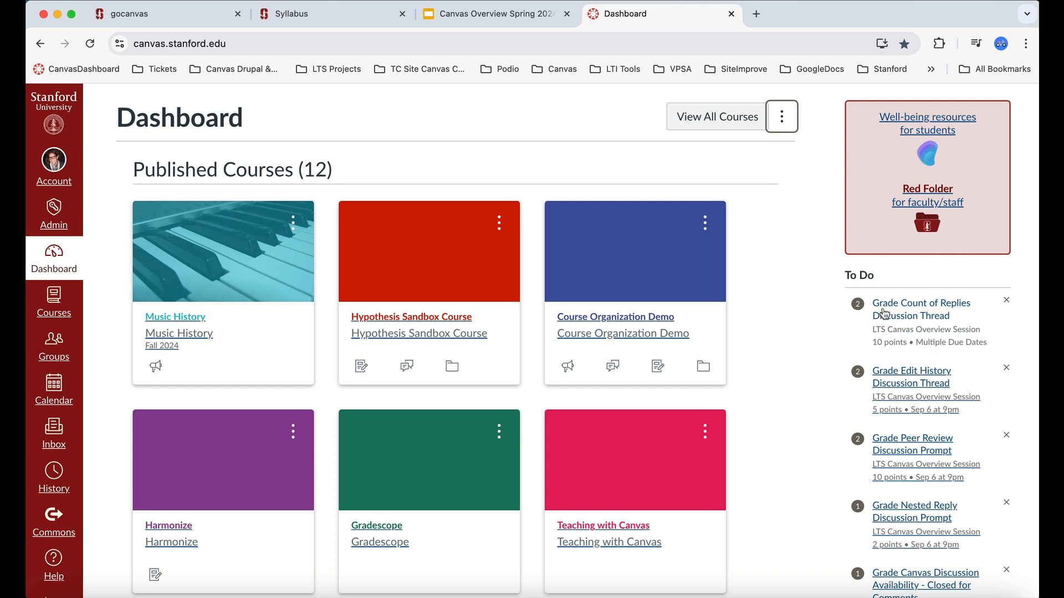
Look over the dashboard's To Do list and open the unpublished LTS Canvas Overview Session course
{"action": "scroll", "coordinate": [922, 446], "scroll_direction": "down", "scroll_amount": 1}
{"action": "scroll", "coordinate": [922, 446], "scroll_direction": "down", "scroll_amount": 1}
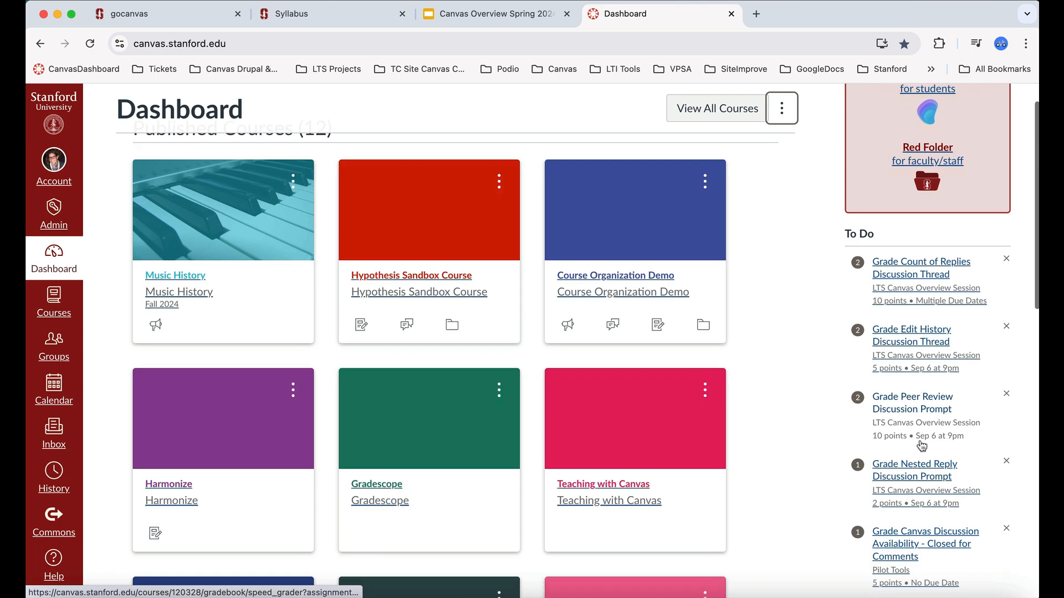
{"action": "scroll", "coordinate": [920, 438], "scroll_direction": "up", "scroll_amount": 2}
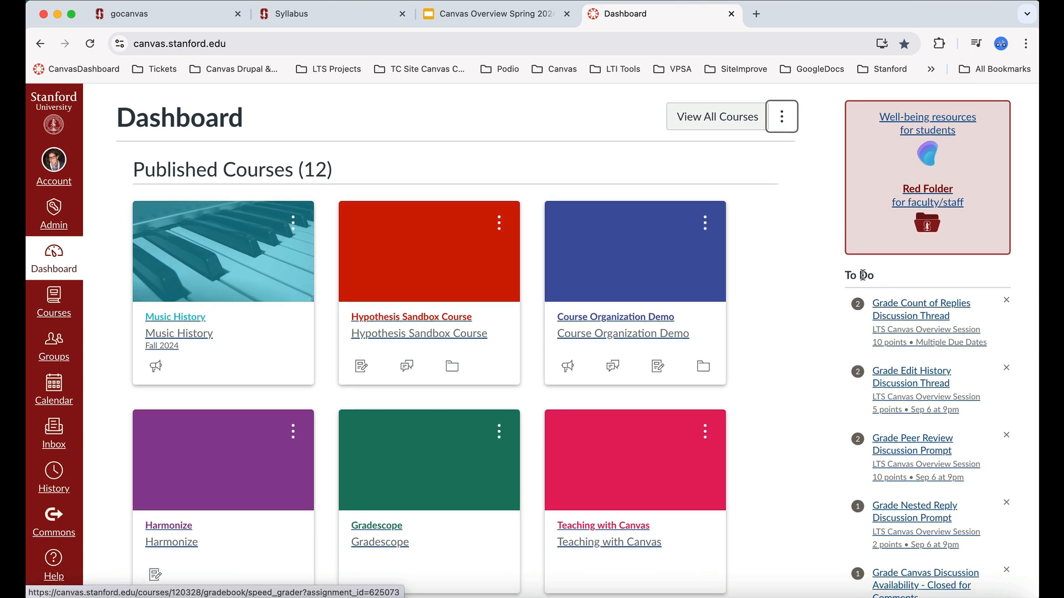
{"action": "scroll", "coordinate": [825, 291], "scroll_direction": "down", "scroll_amount": 6}
{"action": "scroll", "coordinate": [553, 375], "scroll_direction": "down", "scroll_amount": 7}
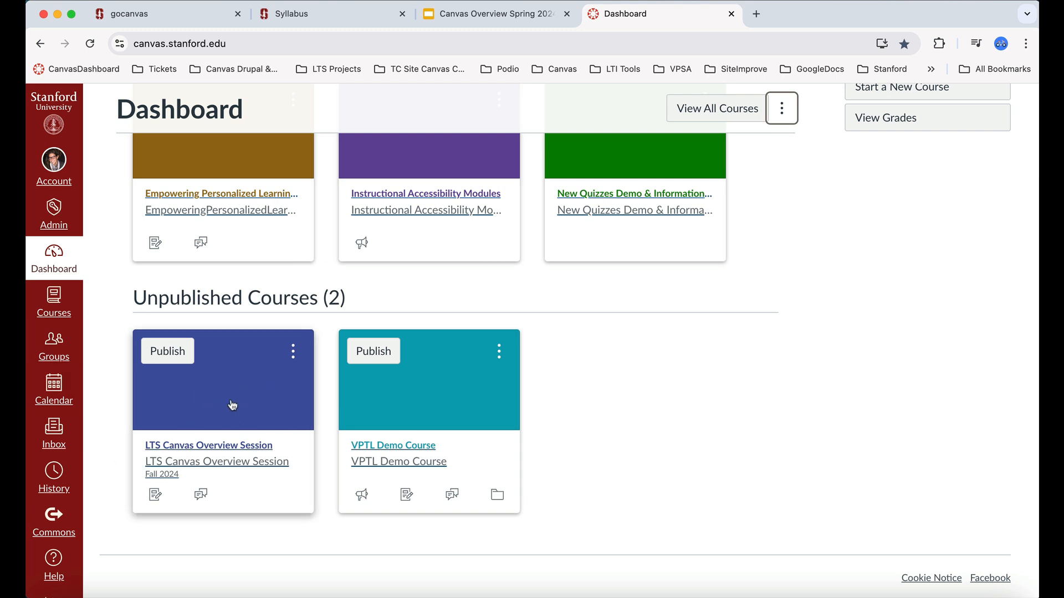
{"action": "left_click", "coordinate": [235, 398]}
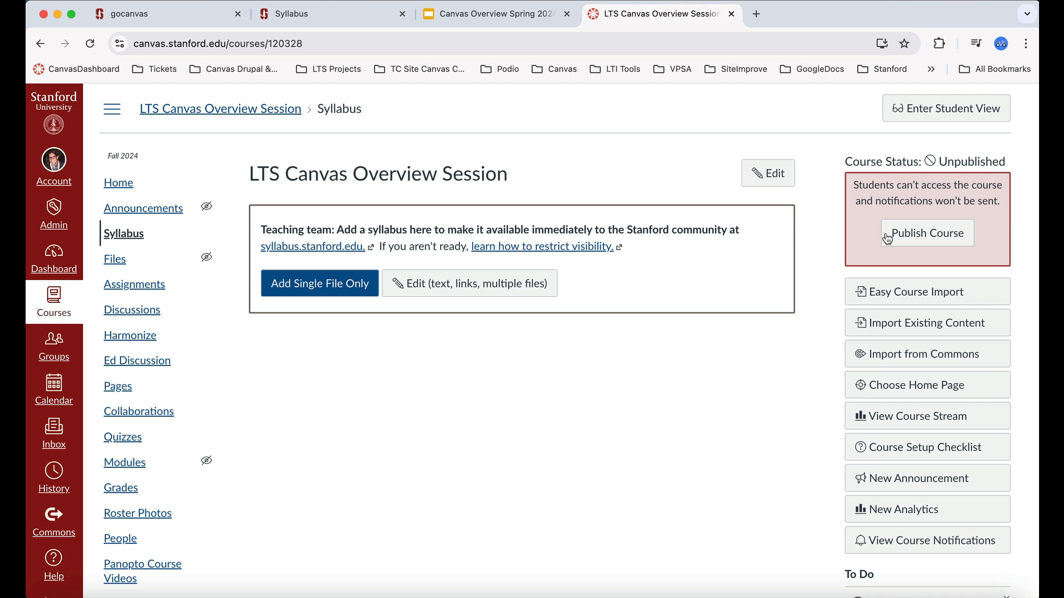
Use Easy Course Import to copy all Discussion Topics from the Music History course, and return to the course home page
{"action": "left_click", "coordinate": [897, 295]}
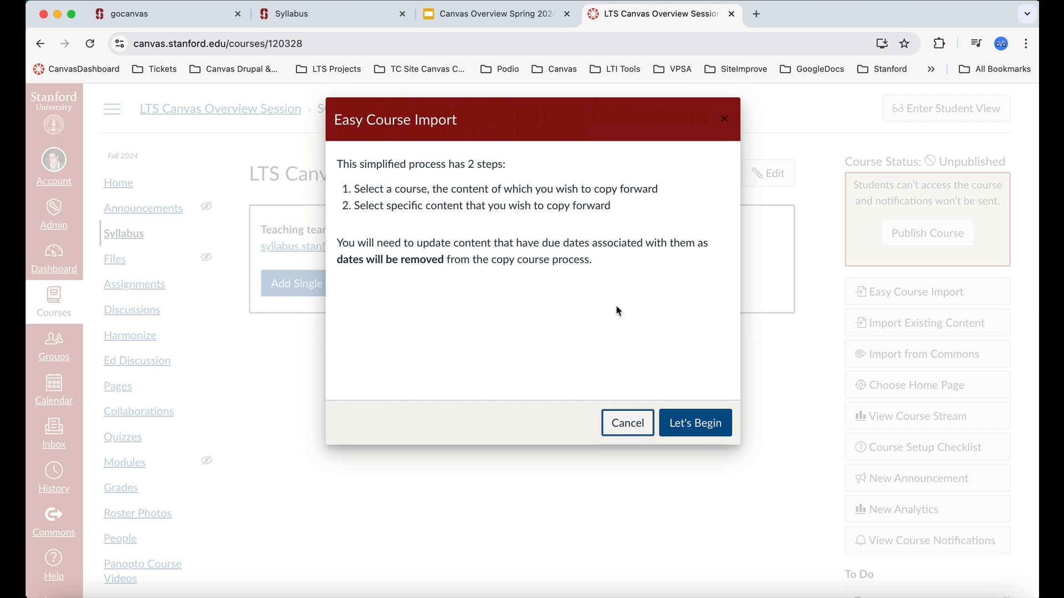
{"action": "left_click", "coordinate": [708, 425]}
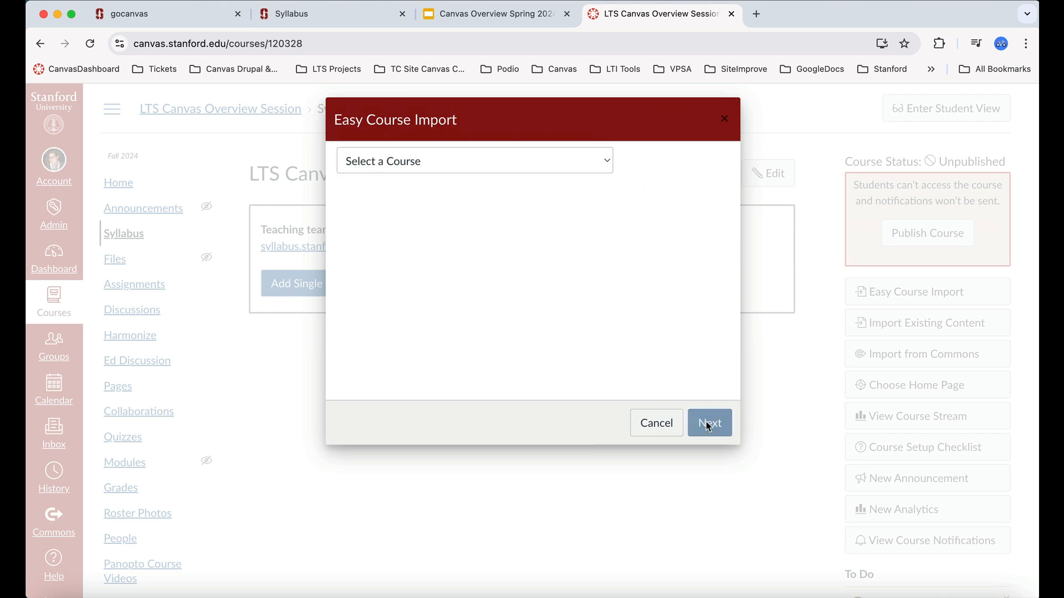
{"action": "left_click", "coordinate": [606, 162]}
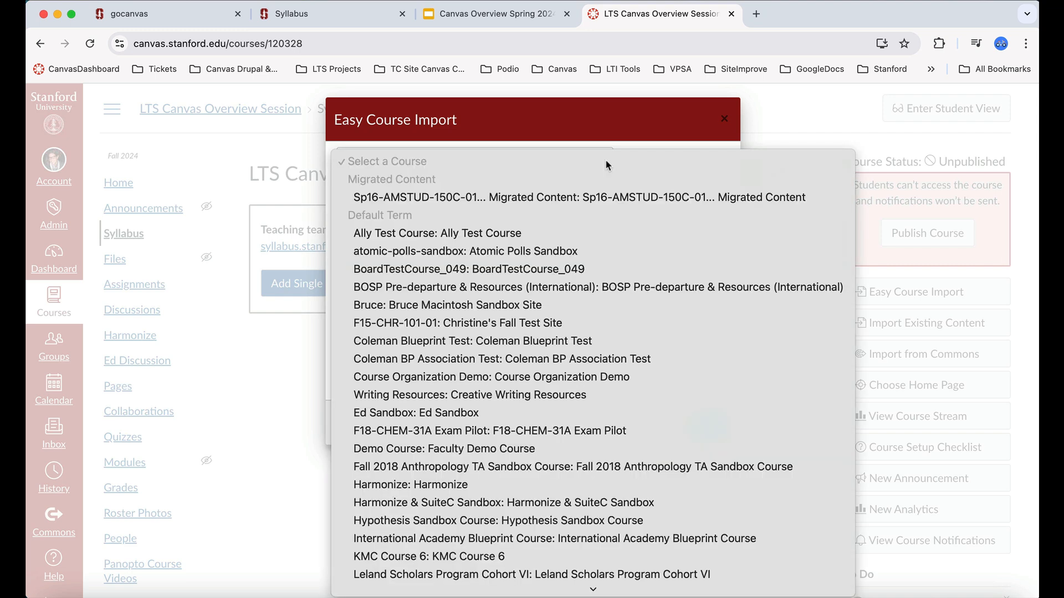
{"action": "scroll", "coordinate": [577, 394], "scroll_direction": "down", "scroll_amount": 5}
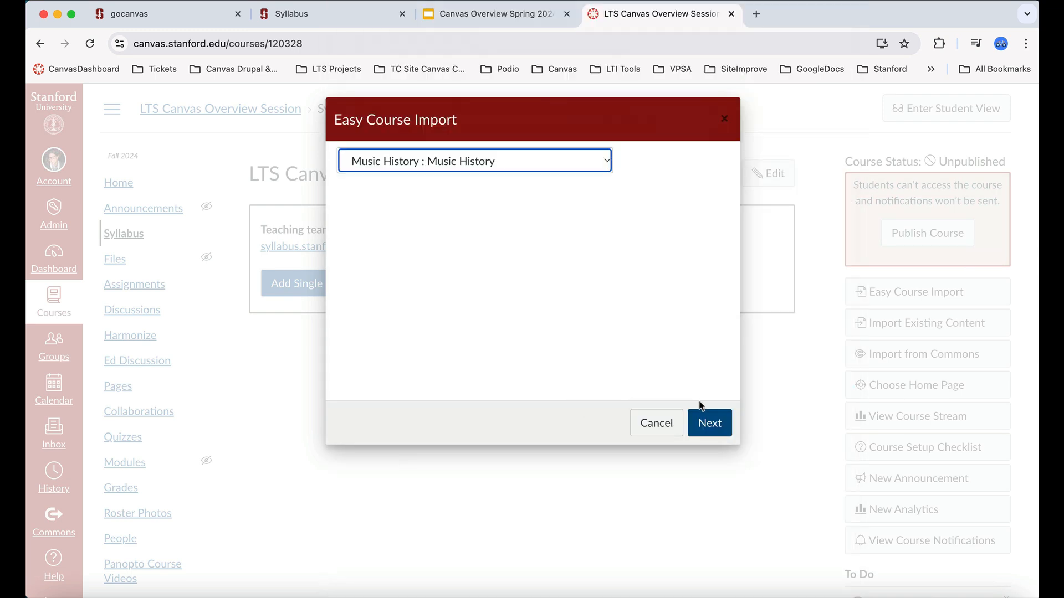
{"action": "left_click", "coordinate": [714, 428]}
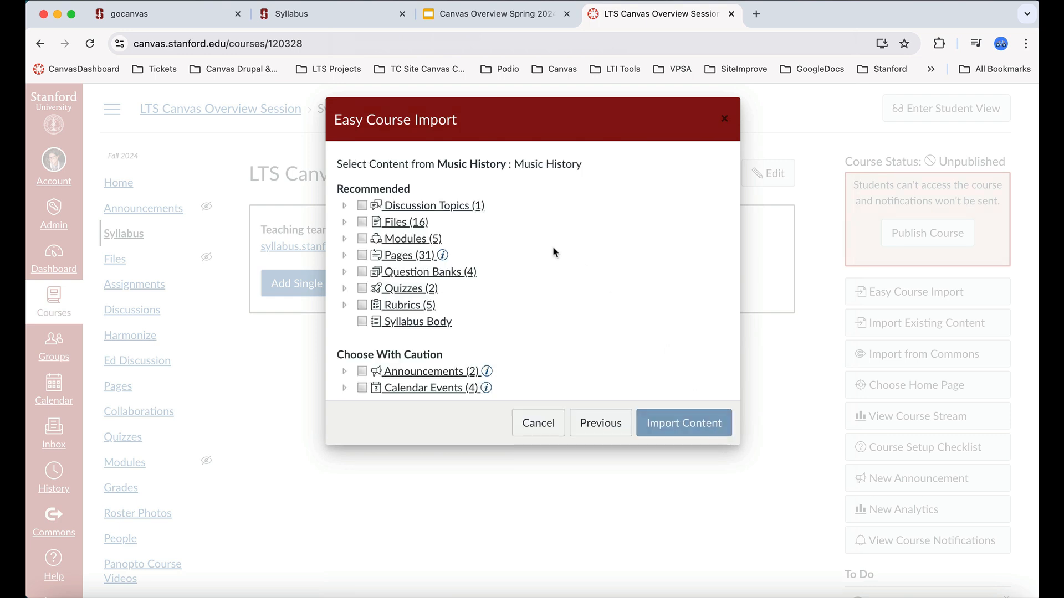
{"action": "left_click", "coordinate": [363, 206]}
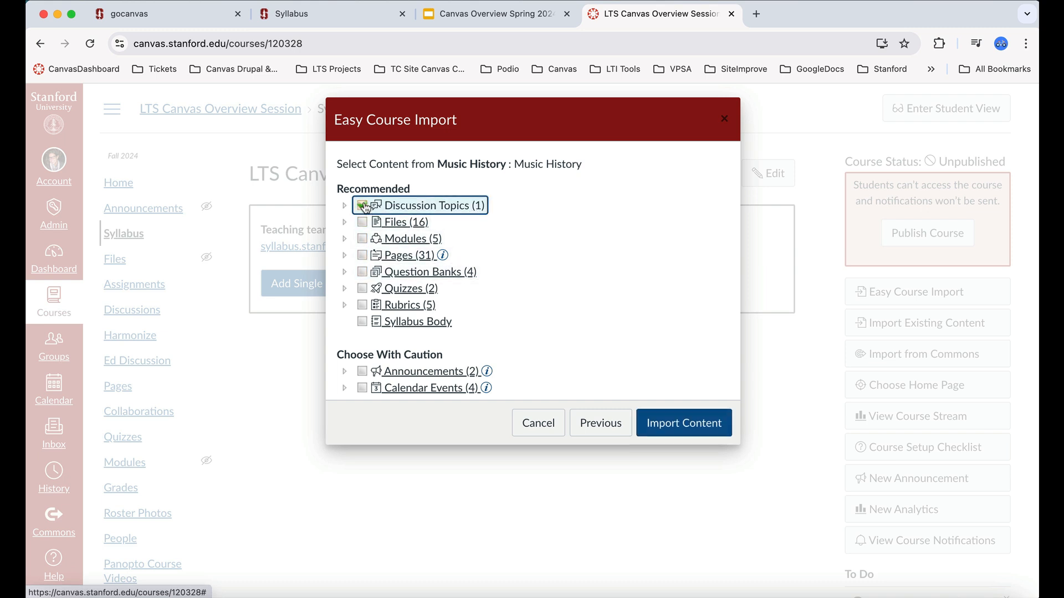
{"action": "left_click", "coordinate": [697, 427]}
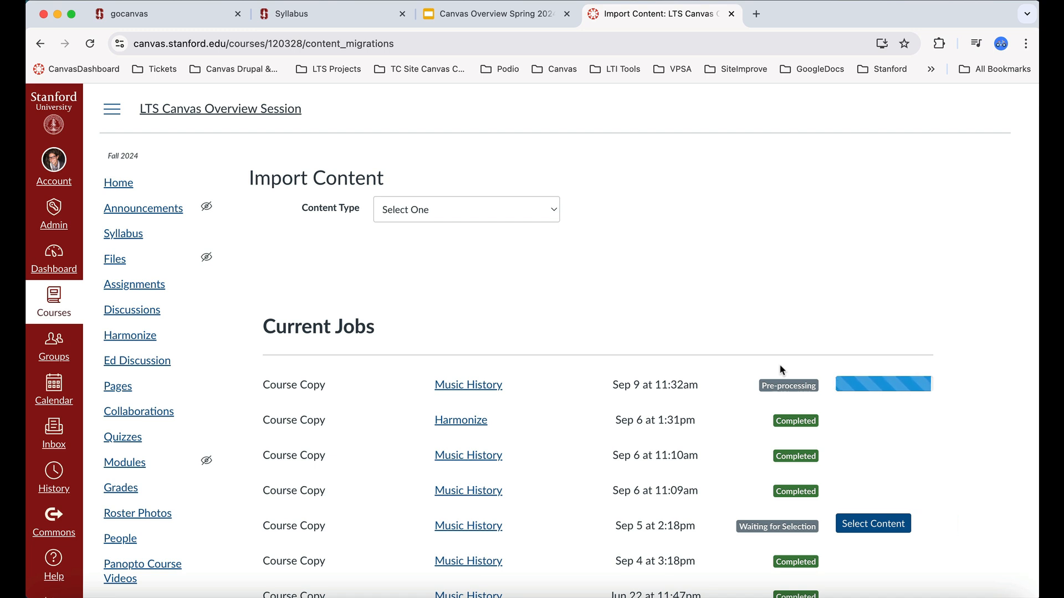
{"action": "left_click", "coordinate": [123, 184]}
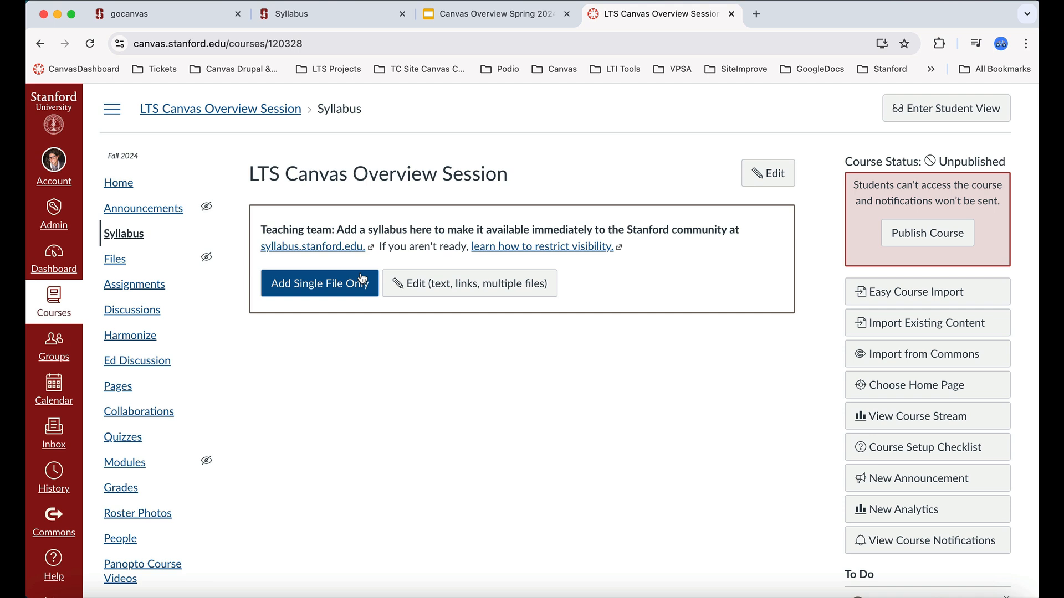
Switch to Google Slides, present the Syllabus on Instructor Dashboard slide full screen, and return to the Canvas course
{"action": "left_click", "coordinate": [514, 17]}
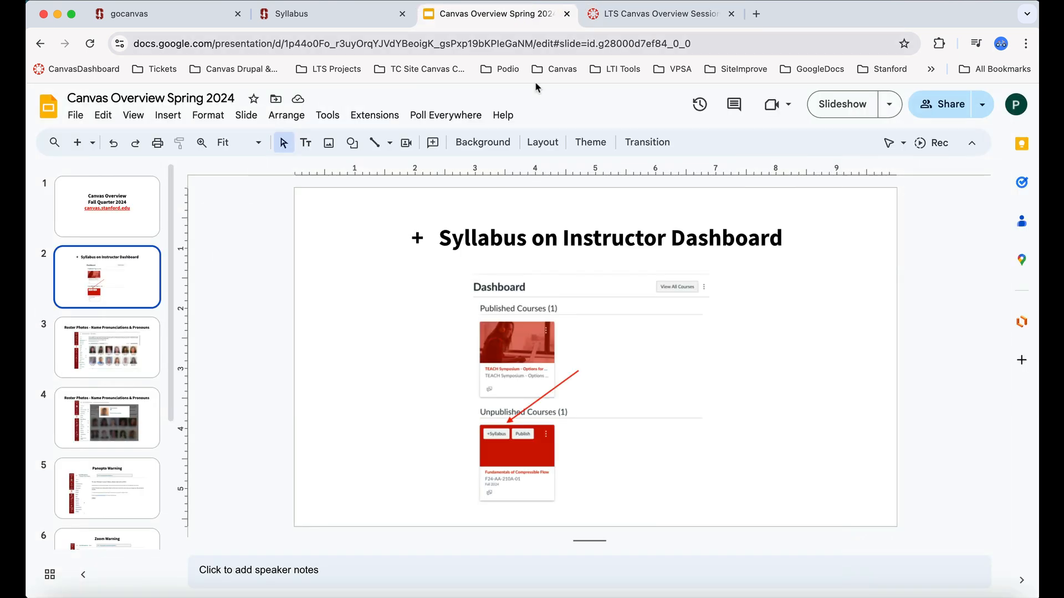
{"action": "left_click", "coordinate": [836, 105]}
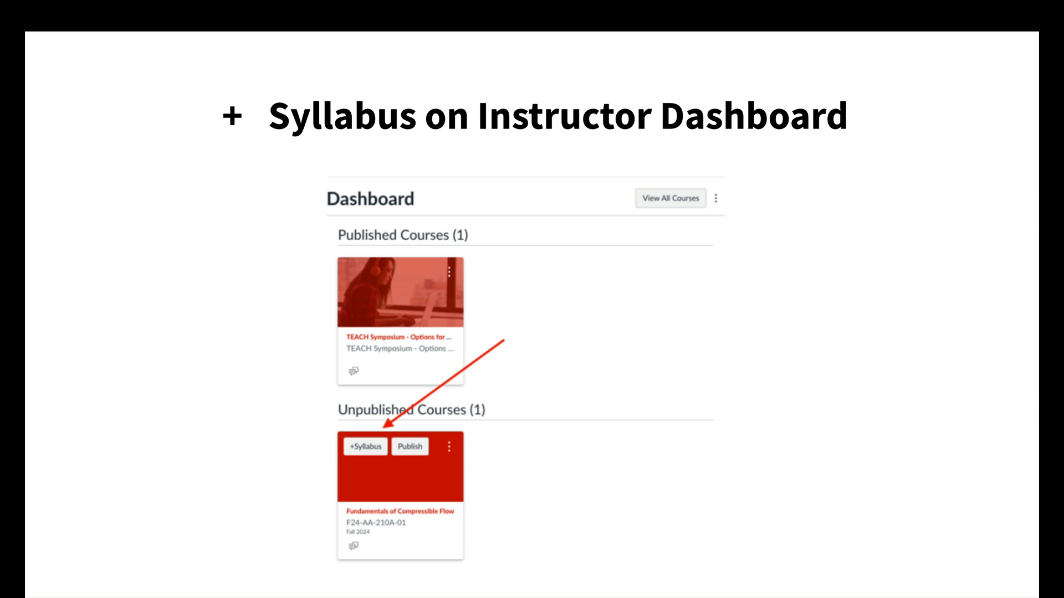
{"action": "key", "text": "Escape"}
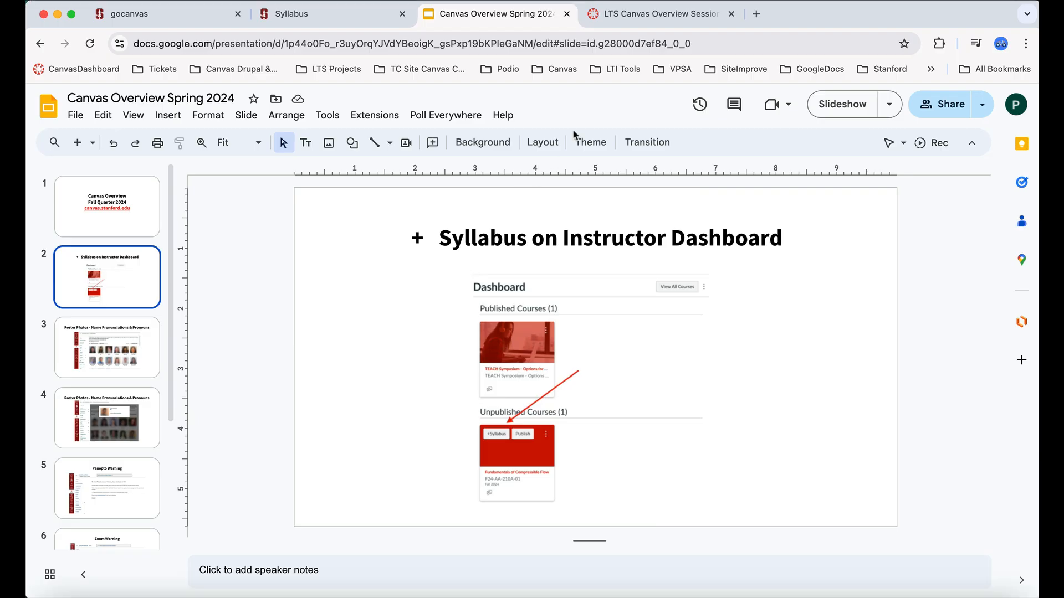
{"action": "left_click", "coordinate": [657, 22]}
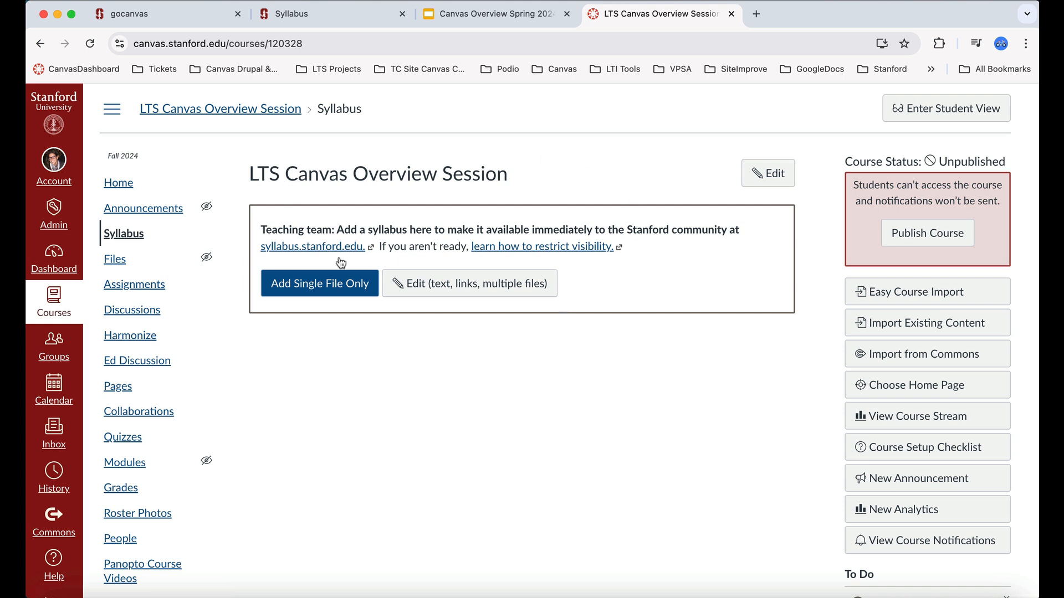
View the Stanford Syllabus site and the course's single-file syllabus upload options, cancelling without adding a file
{"action": "left_click", "coordinate": [330, 19]}
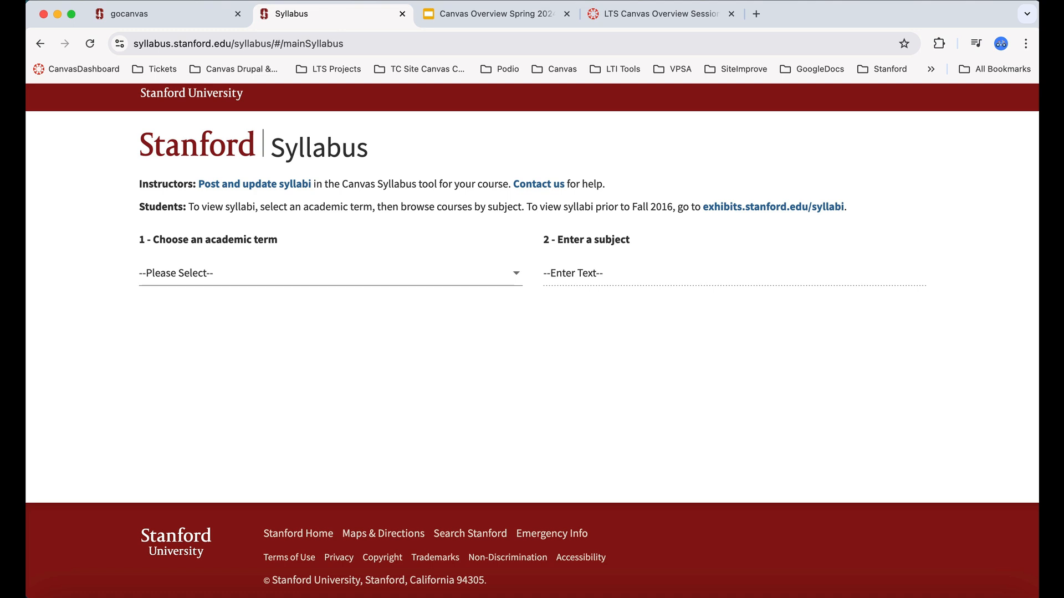
{"action": "left_click", "coordinate": [659, 13]}
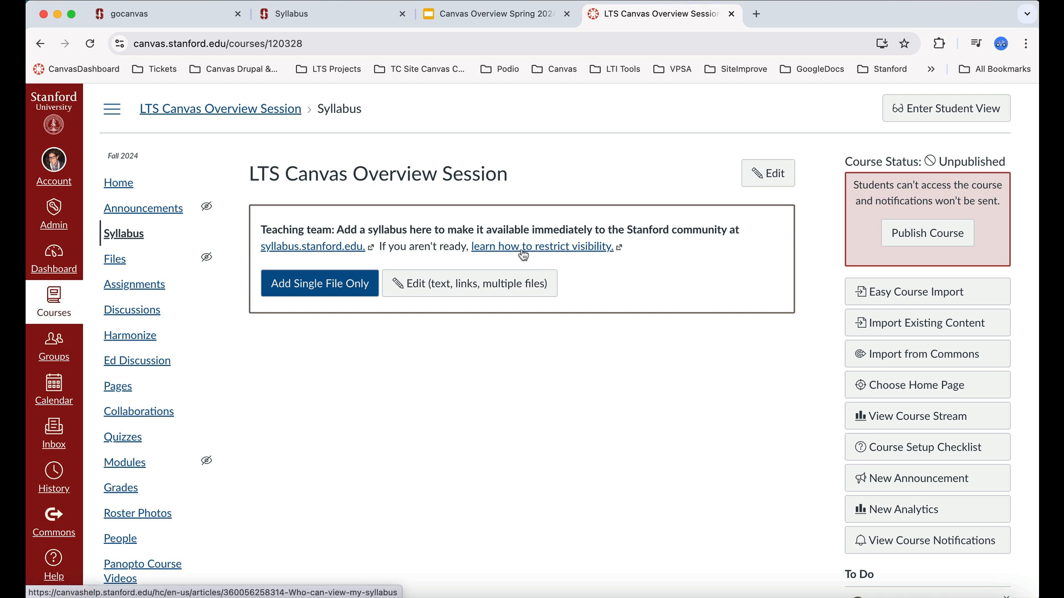
{"action": "left_click", "coordinate": [326, 289]}
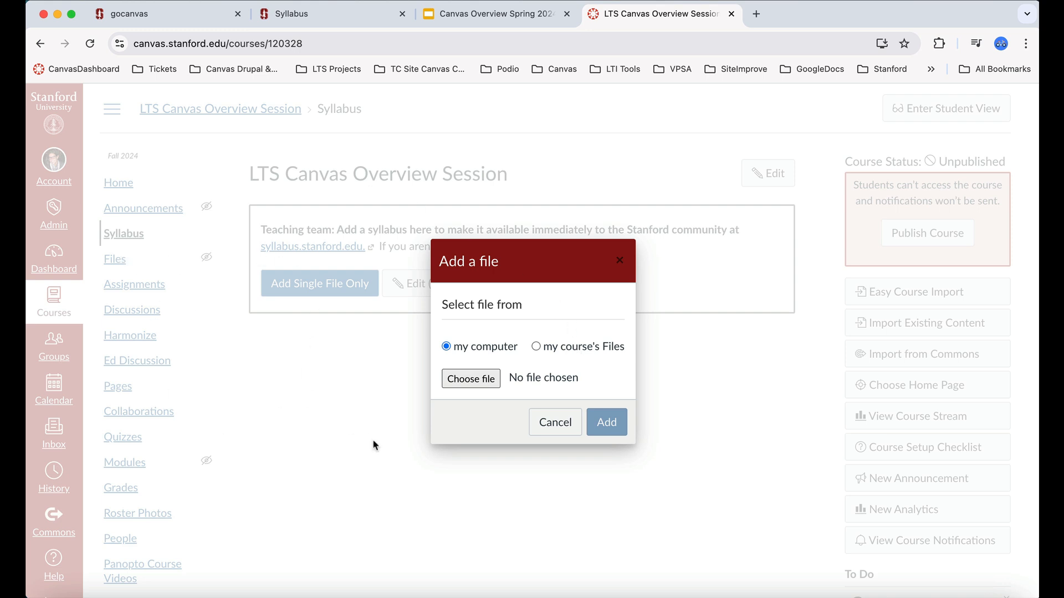
{"action": "left_click", "coordinate": [571, 425]}
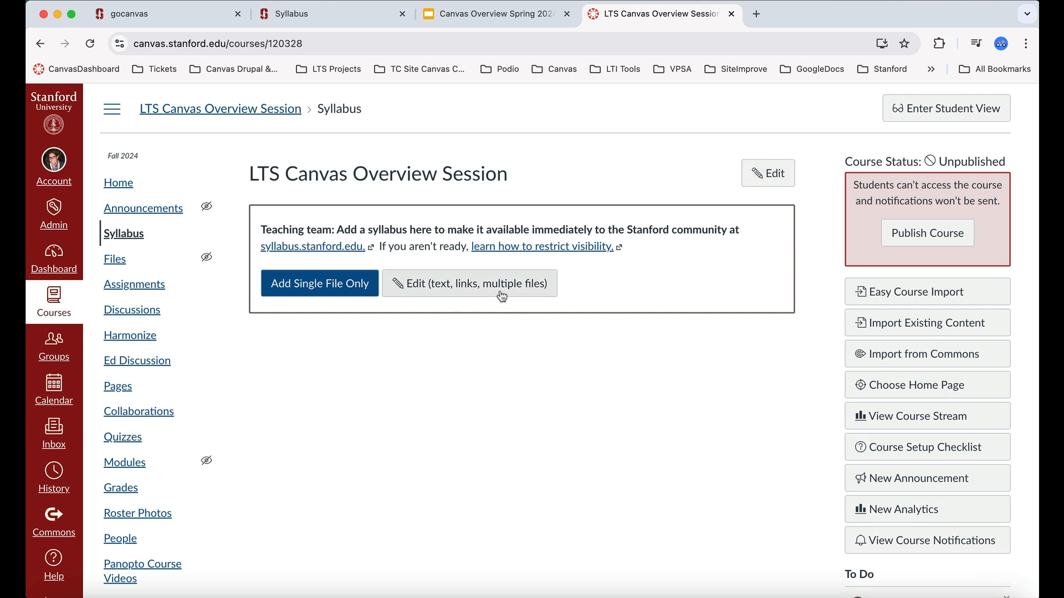
Open the course syllabus for editing and view the editor's link, image and media insertion choices
{"action": "left_click", "coordinate": [763, 174]}
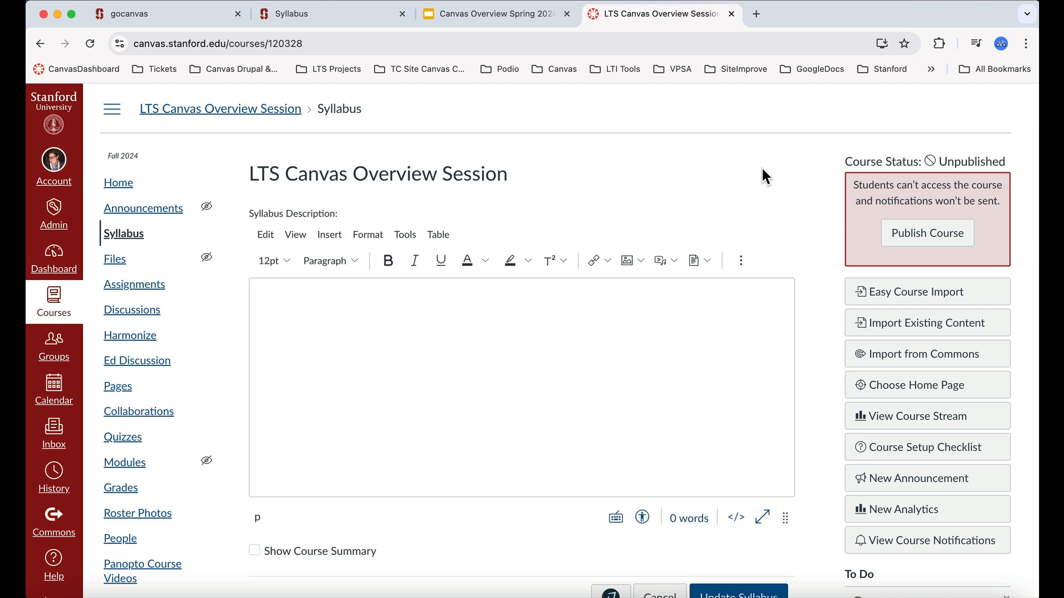
{"action": "scroll", "coordinate": [532, 375], "scroll_direction": "down", "scroll_amount": 1}
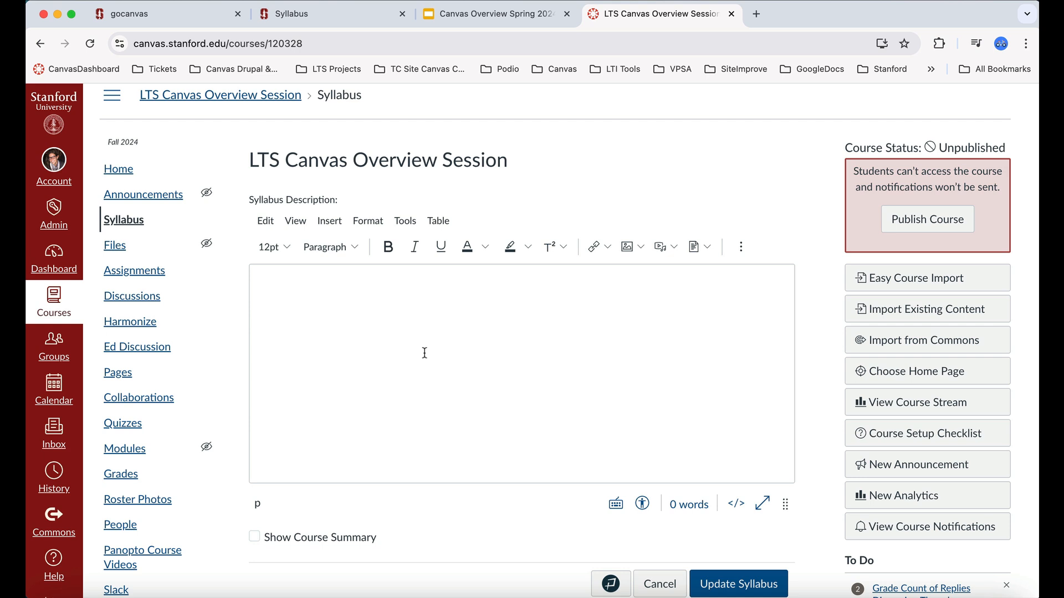
{"action": "left_click", "coordinate": [607, 249]}
{"action": "left_click", "coordinate": [643, 249]}
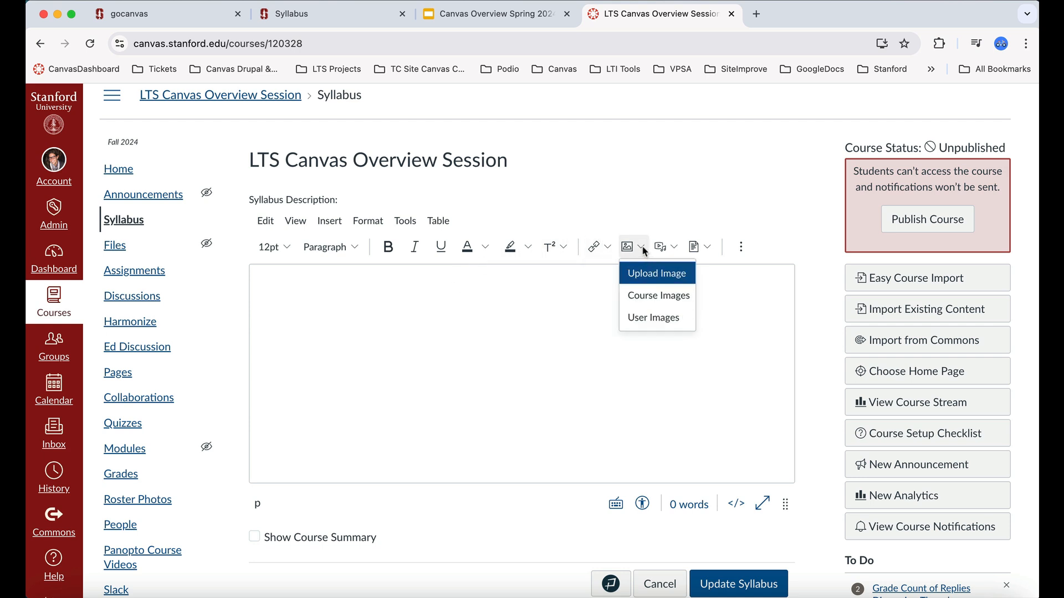
{"action": "left_click", "coordinate": [674, 249]}
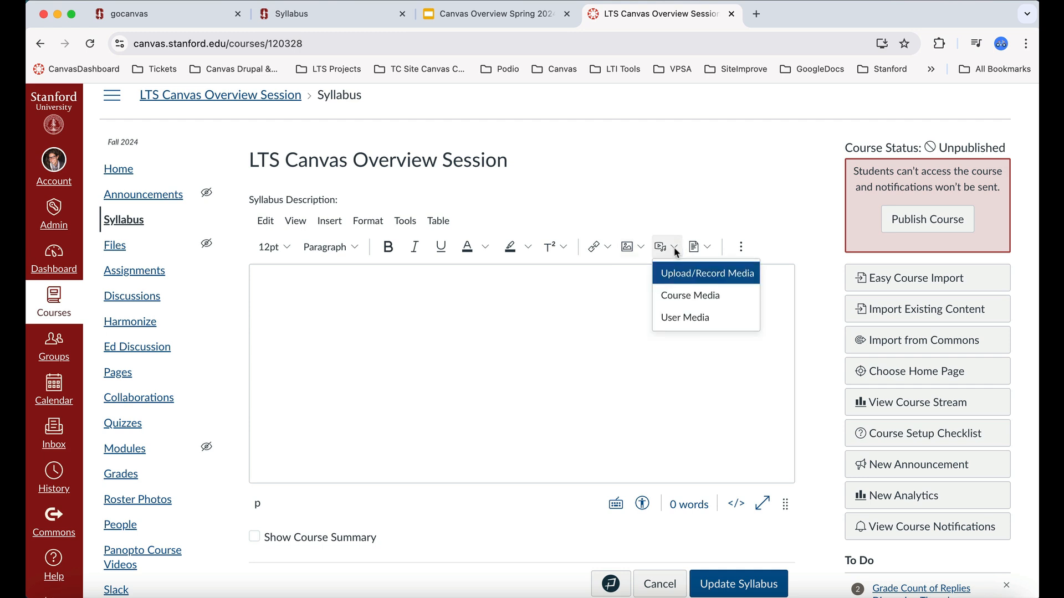
Choose the Fall2024Syllabus document from the 1CanvasCourseFiles folder as the file to upload into the syllabus
{"action": "left_click", "coordinate": [707, 249]}
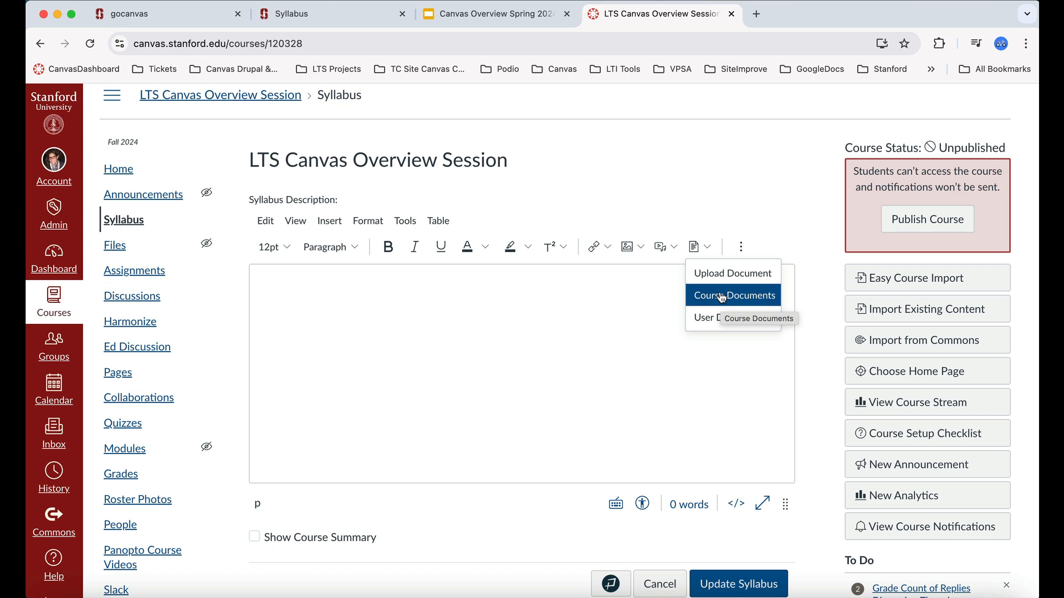
{"action": "left_click", "coordinate": [722, 274]}
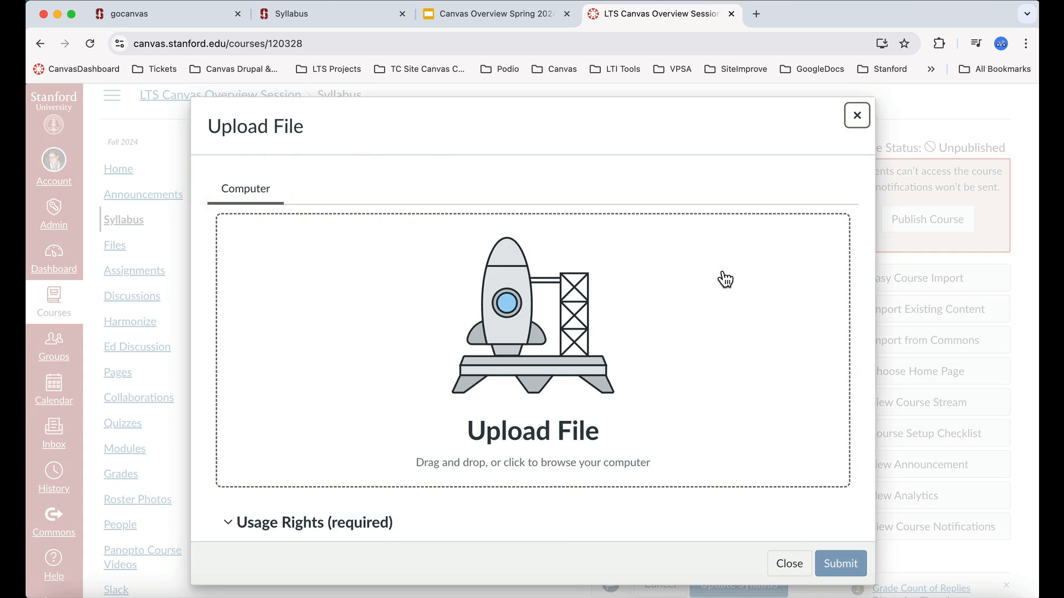
{"action": "left_click", "coordinate": [535, 321]}
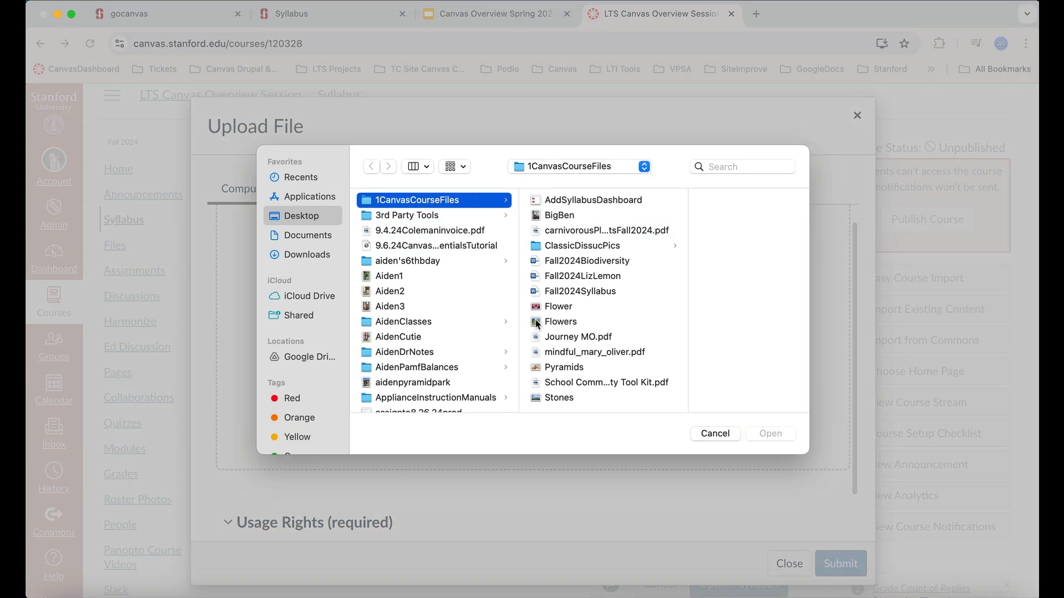
{"action": "left_click", "coordinate": [579, 292]}
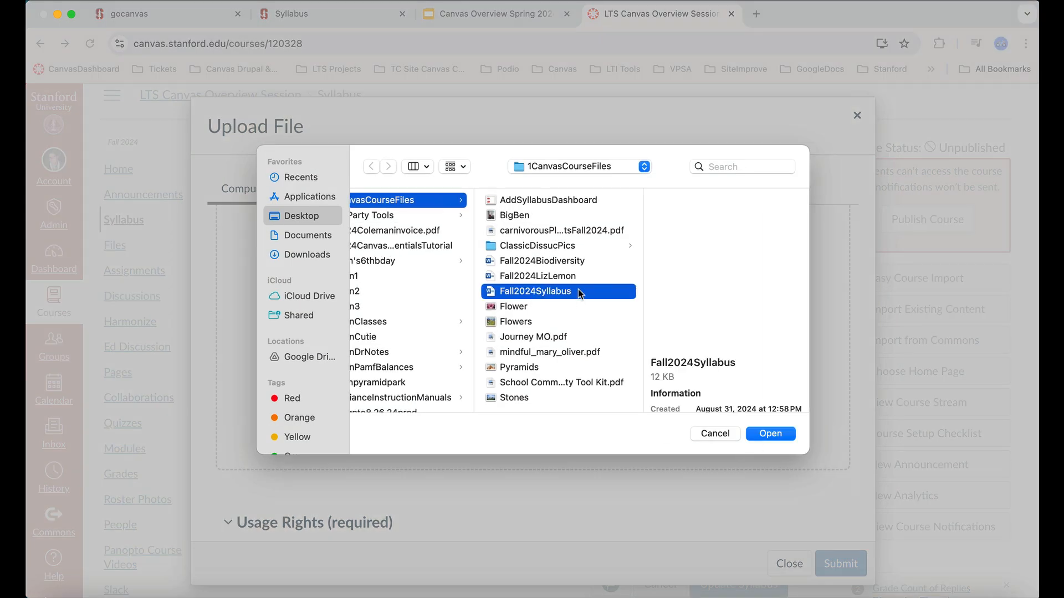
{"action": "left_click", "coordinate": [778, 437]}
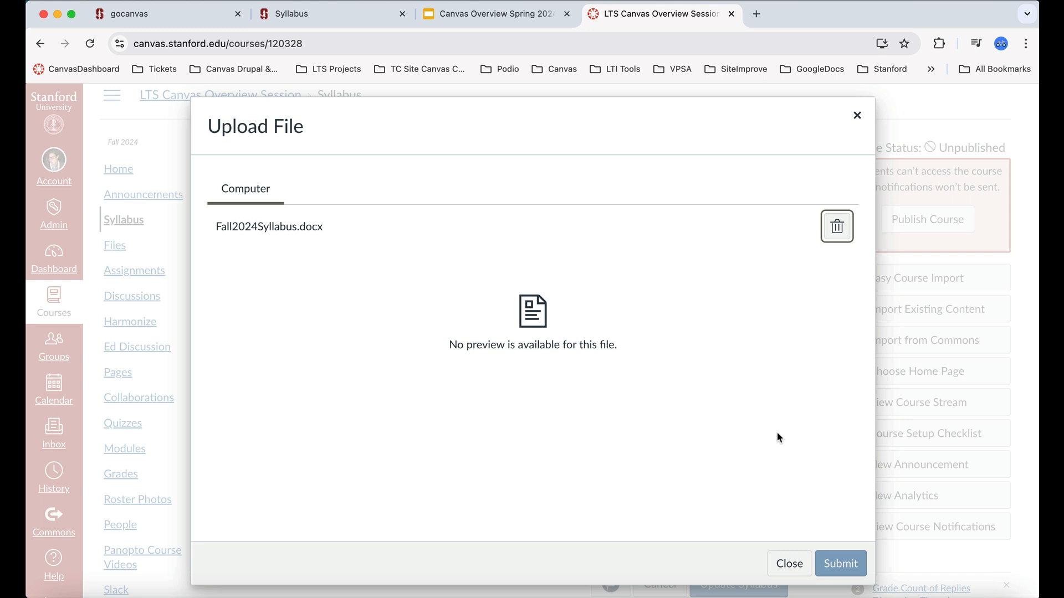
Set the usage right of the syllabus file being uploaded to "I hold the copyright"
{"action": "scroll", "coordinate": [777, 438], "scroll_direction": "down", "scroll_amount": 5}
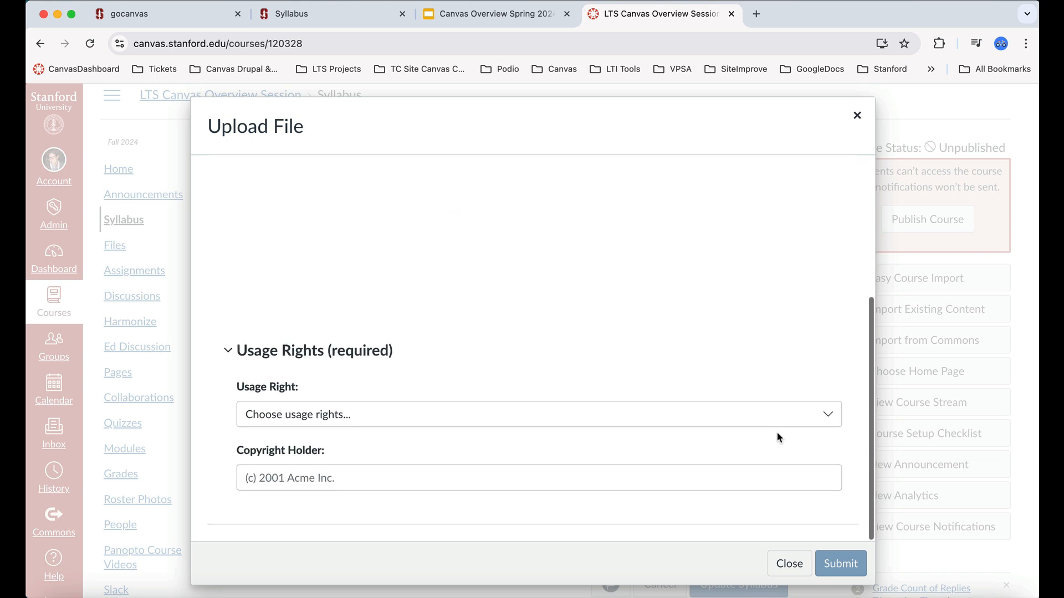
{"action": "left_click", "coordinate": [828, 420]}
{"action": "left_click", "coordinate": [755, 462]}
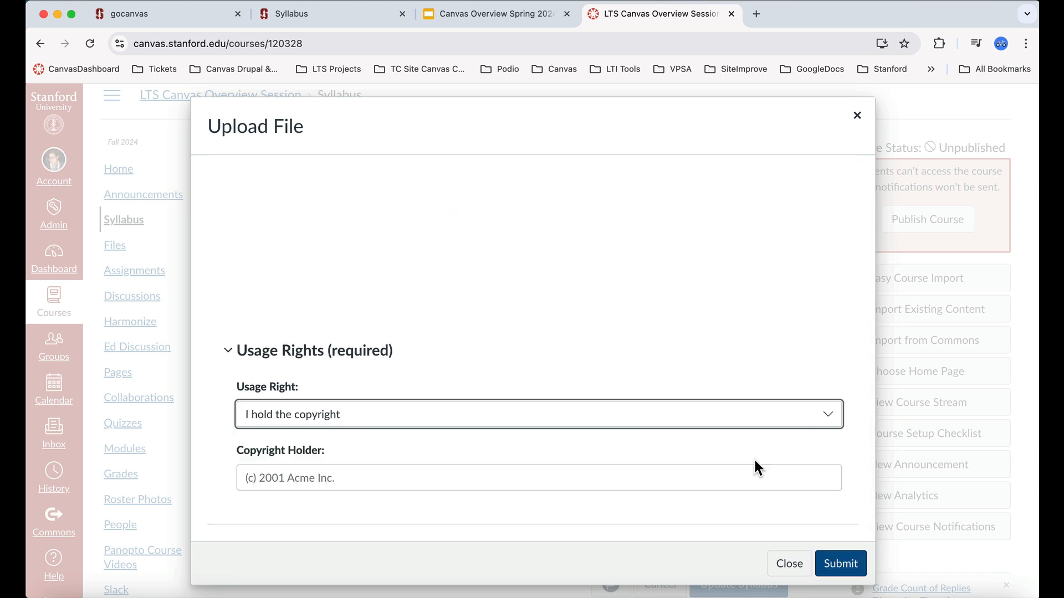
Upload the Fall2024Syllabus document into the syllabus description and save the updated syllabus
{"action": "left_click", "coordinate": [846, 566]}
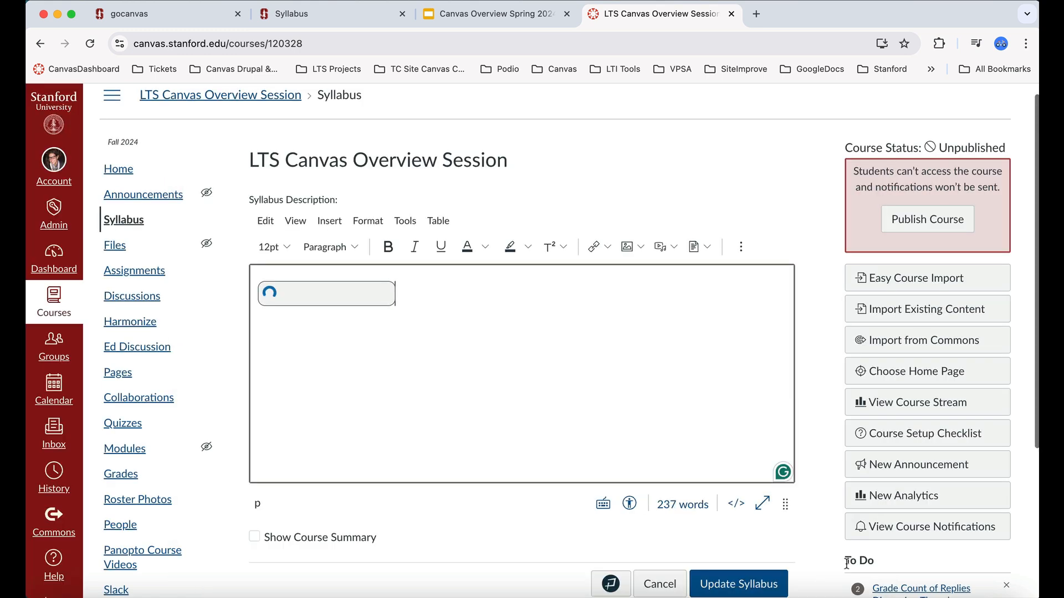
{"action": "scroll", "coordinate": [424, 310], "scroll_direction": "down", "scroll_amount": 2}
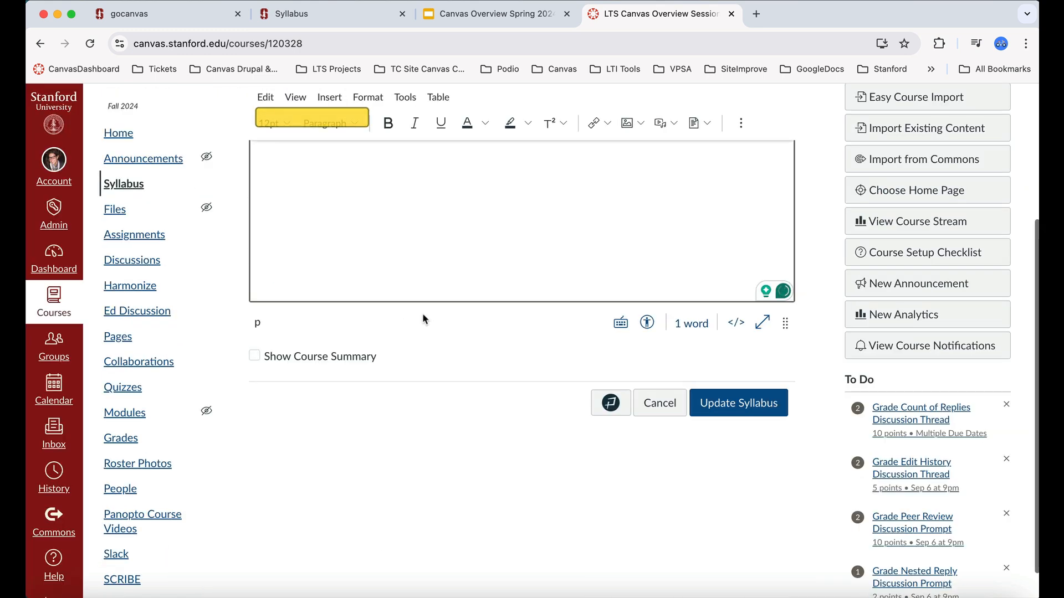
{"action": "scroll", "coordinate": [424, 306], "scroll_direction": "up", "scroll_amount": 2}
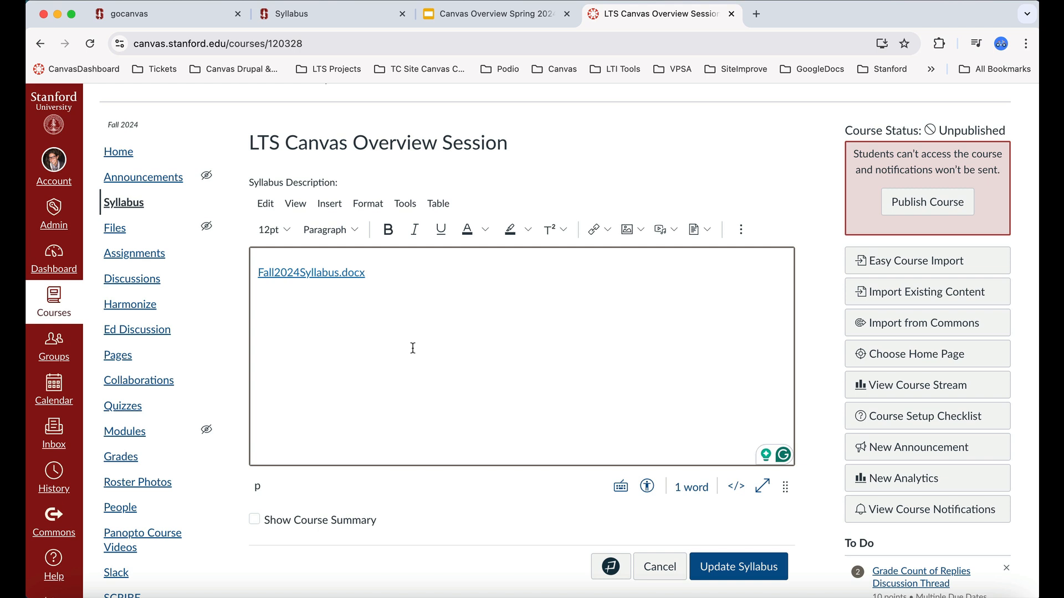
{"action": "scroll", "coordinate": [413, 348], "scroll_direction": "down", "scroll_amount": 3}
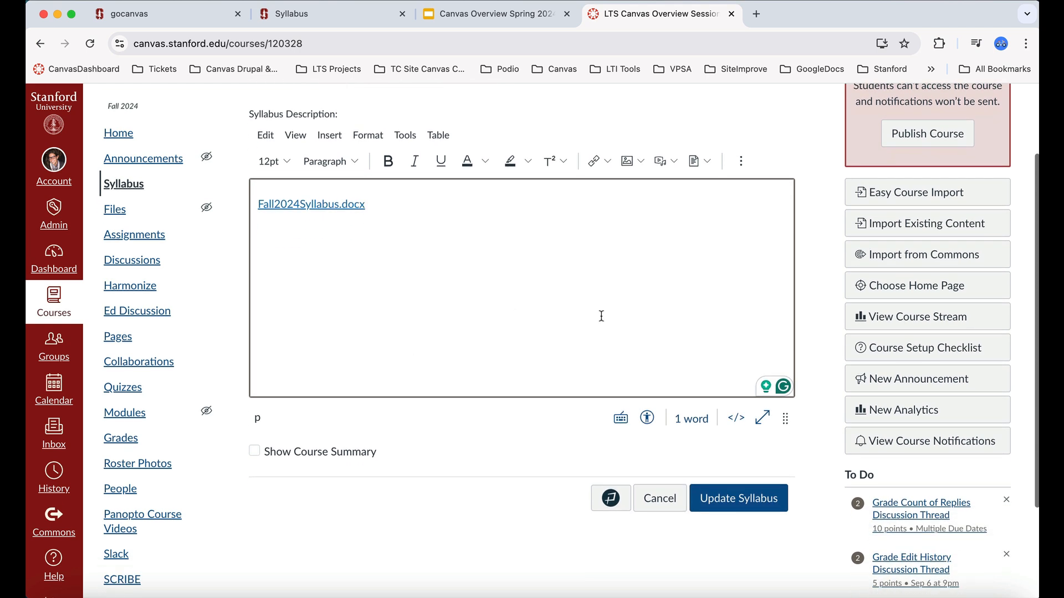
{"action": "left_click", "coordinate": [737, 499]}
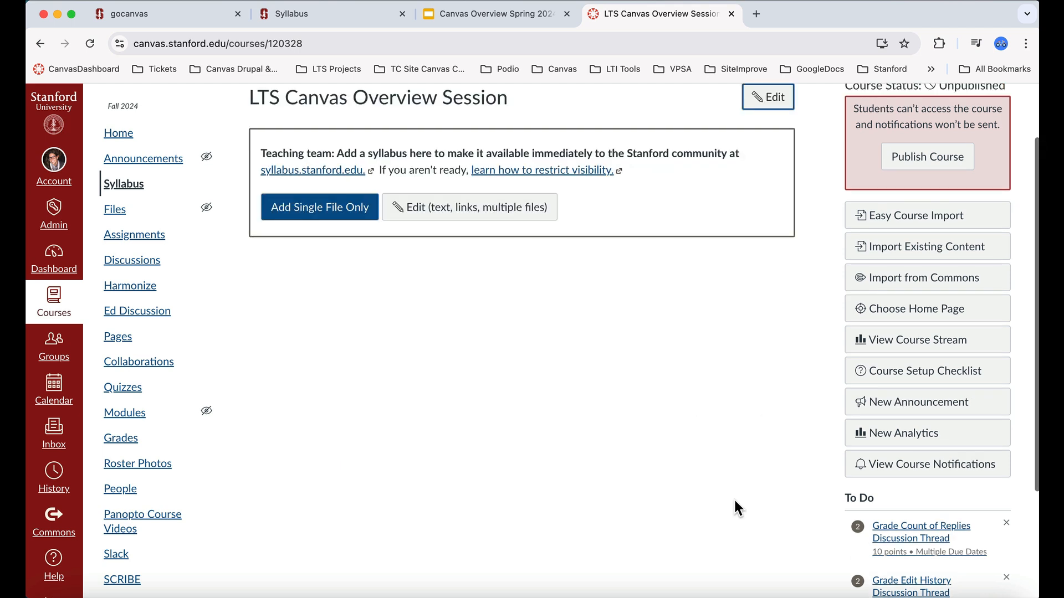
{"action": "scroll", "coordinate": [735, 500], "scroll_direction": "up", "scroll_amount": 3}
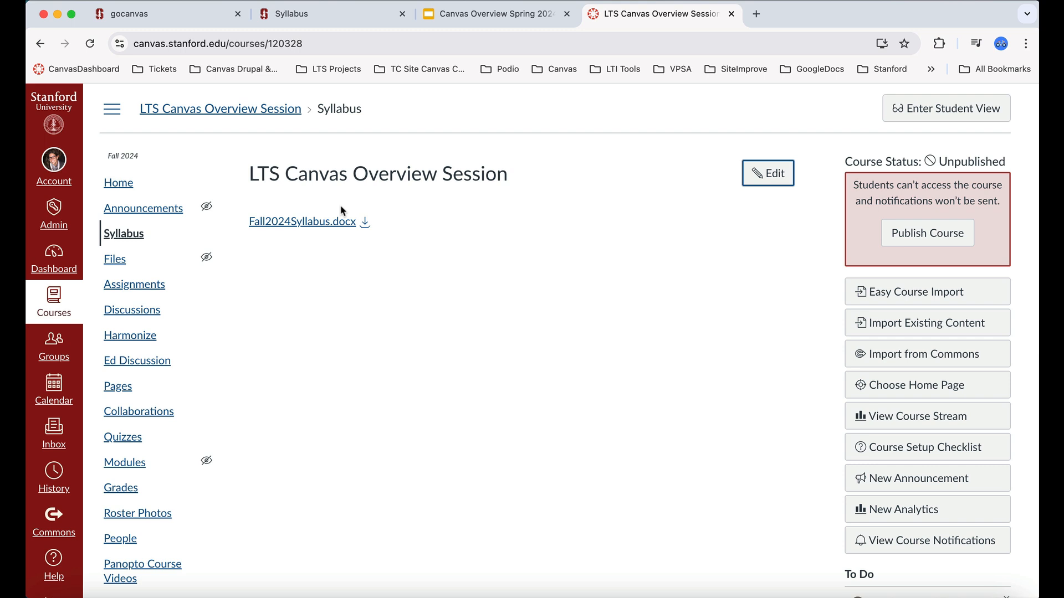
Upload mindful_mary_oliver.pdf from the 1CanvasCourseFiles folder to the course's Files area
{"action": "left_click", "coordinate": [114, 259]}
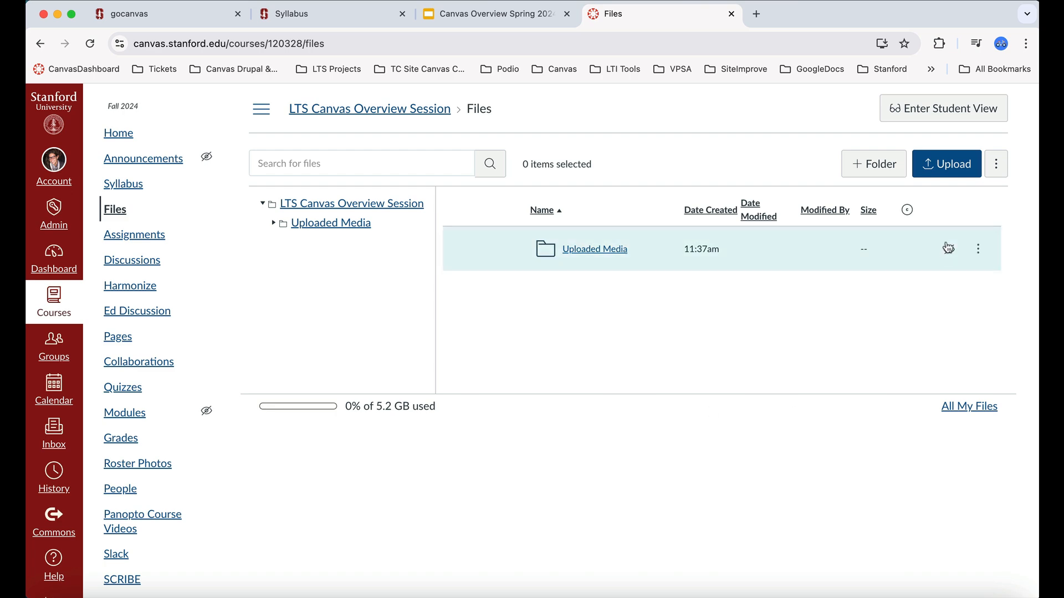
{"action": "left_click", "coordinate": [950, 167]}
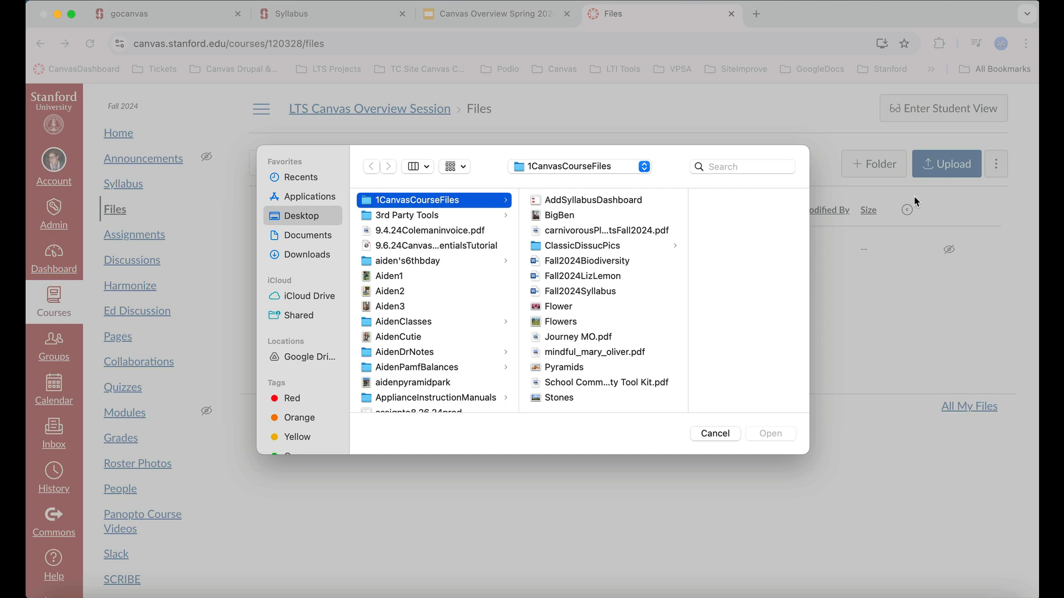
{"action": "left_click", "coordinate": [607, 352]}
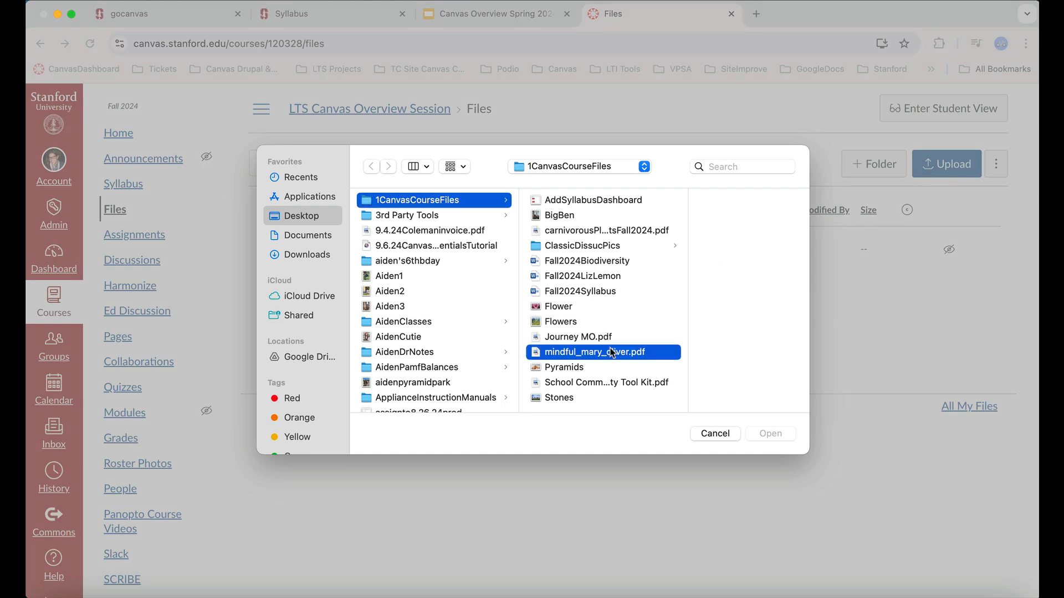
{"action": "left_click", "coordinate": [764, 434]}
Add Journey MO.pdf and the Flower image from the 1CanvasCourseFiles folder to the course files
{"action": "left_click", "coordinate": [950, 168]}
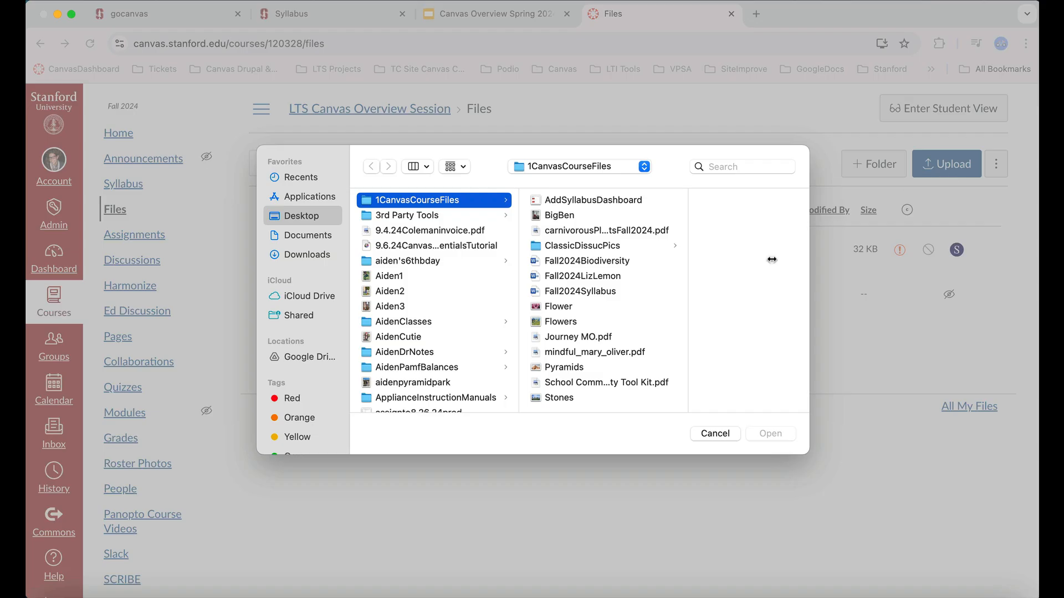
{"action": "left_click", "coordinate": [625, 339]}
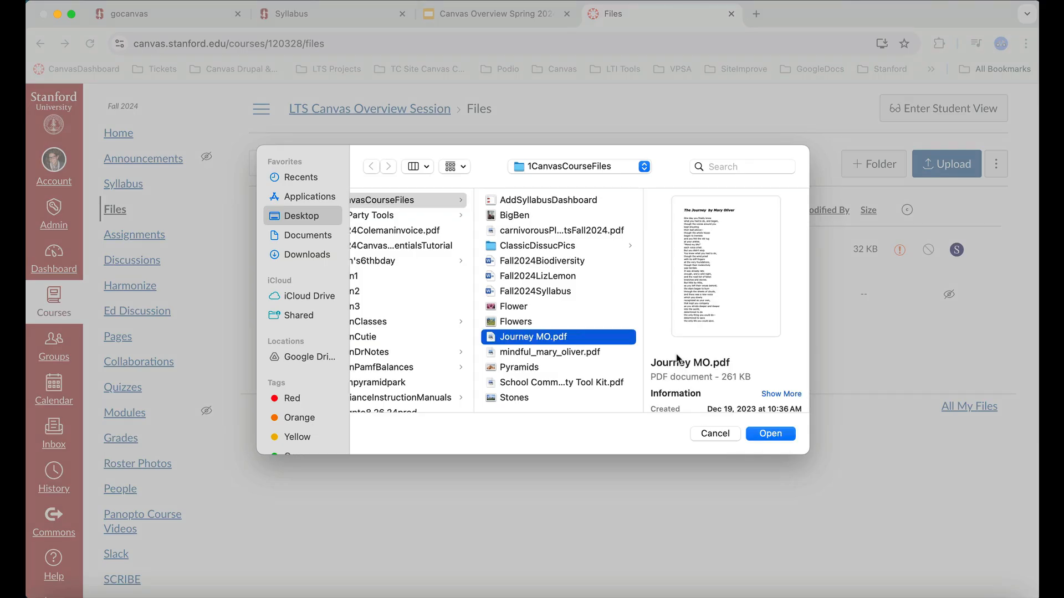
{"action": "left_click", "coordinate": [771, 433]}
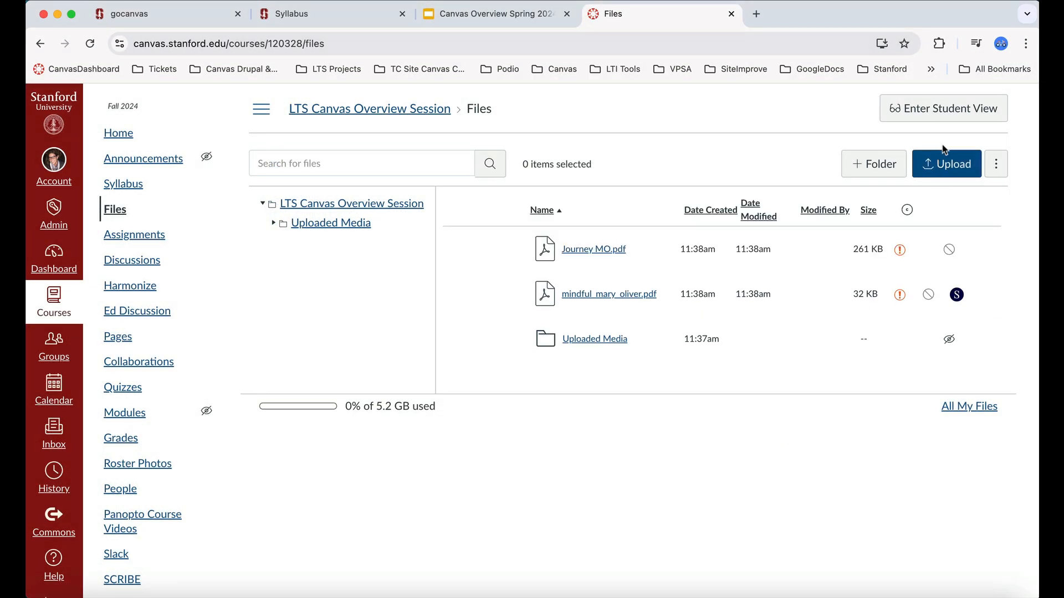
{"action": "left_click", "coordinate": [946, 165]}
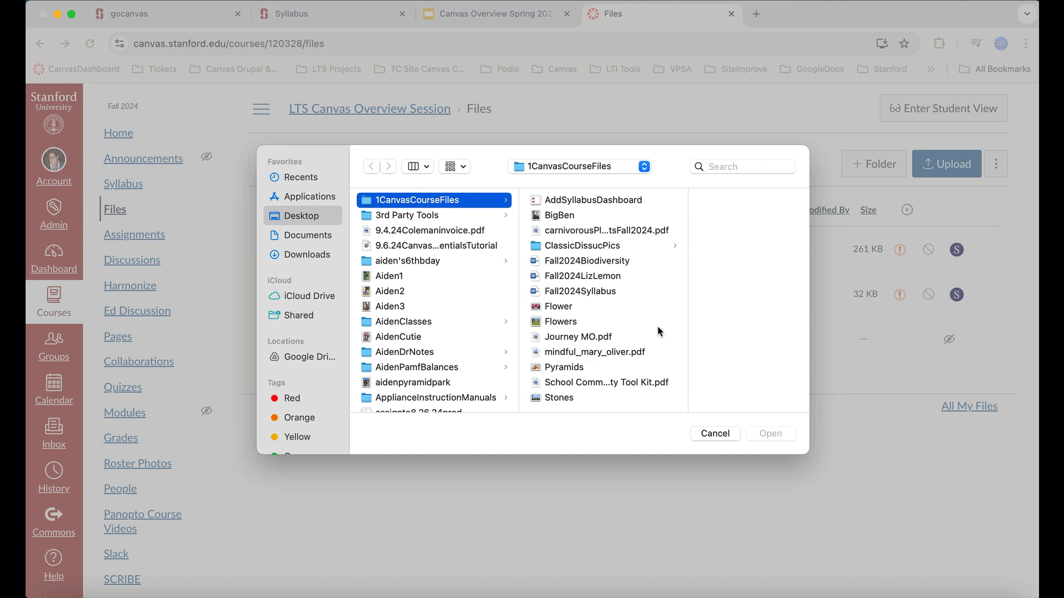
{"action": "left_click", "coordinate": [607, 307]}
{"action": "left_click", "coordinate": [778, 434]}
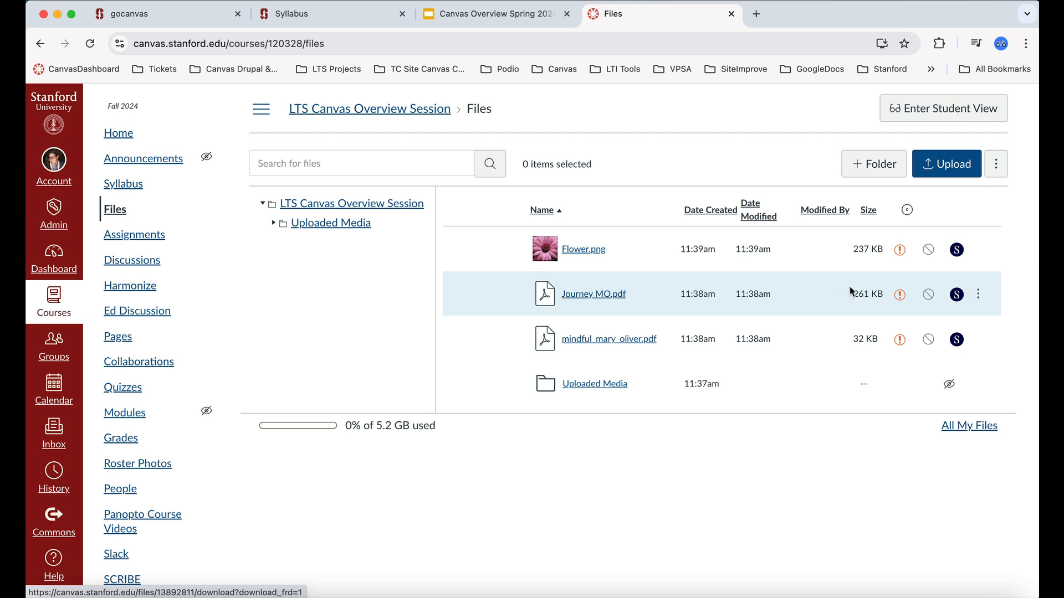
Set the usage right of Journey MO.pdf to "I hold the copyright" and its availability to Publish
{"action": "left_click", "coordinate": [900, 296]}
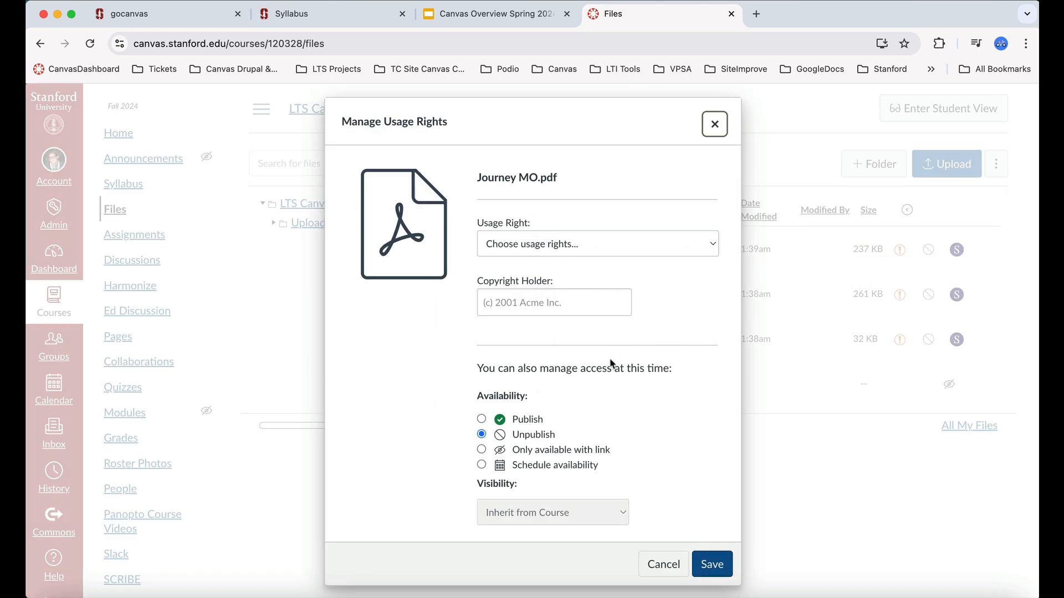
{"action": "scroll", "coordinate": [610, 366], "scroll_direction": "down", "scroll_amount": 1}
{"action": "left_click", "coordinate": [713, 224]}
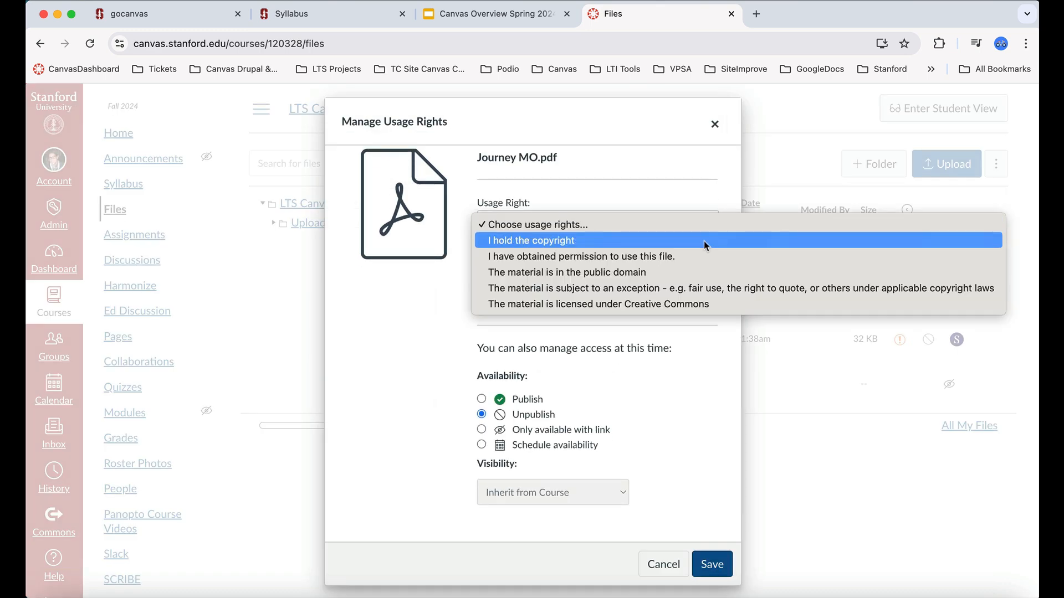
{"action": "left_click", "coordinate": [704, 241]}
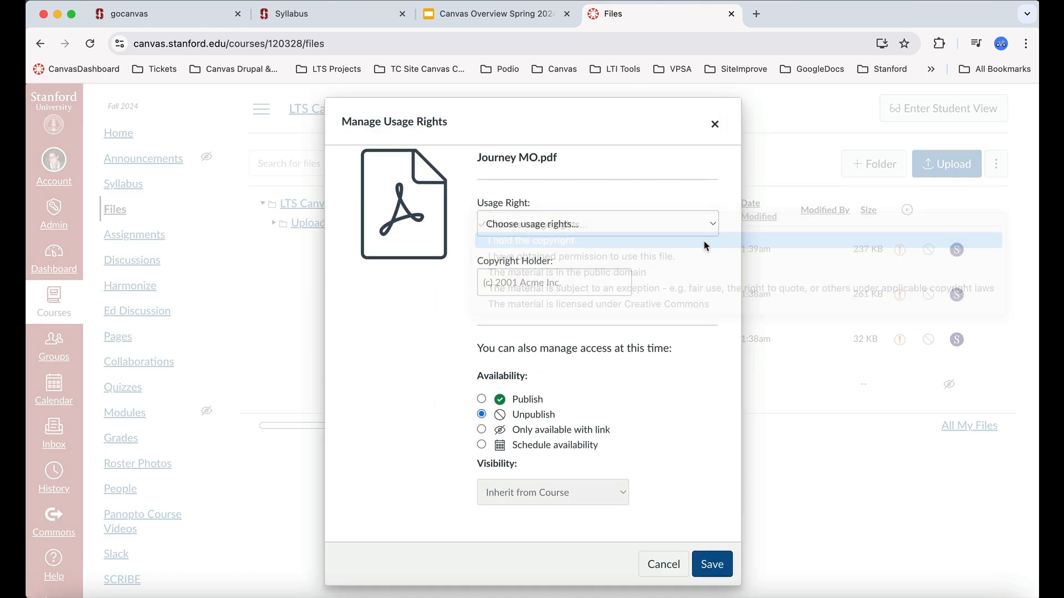
{"action": "left_click", "coordinate": [482, 396]}
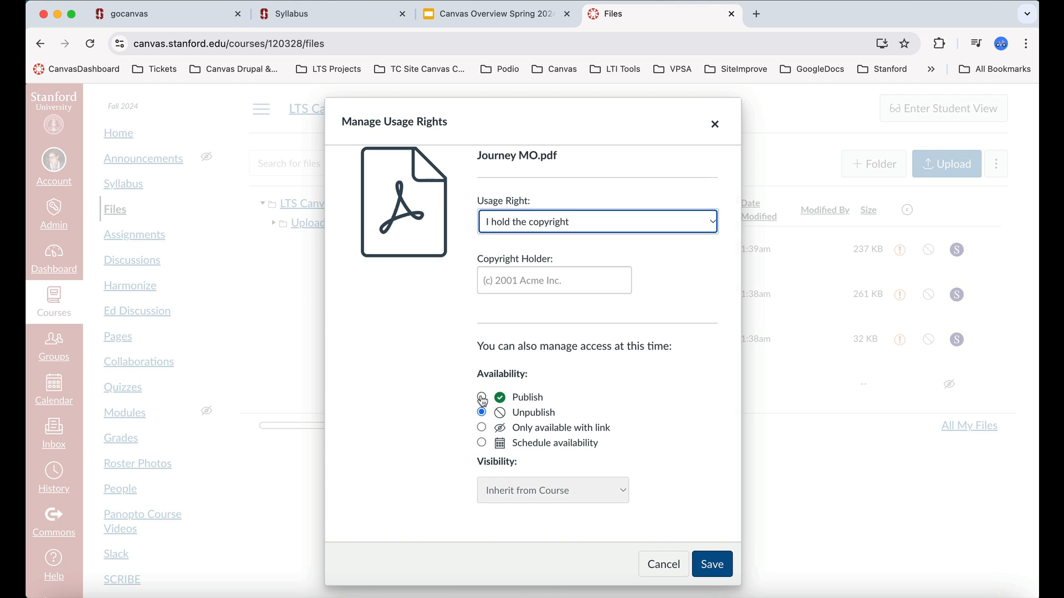
{"action": "left_click", "coordinate": [710, 564]}
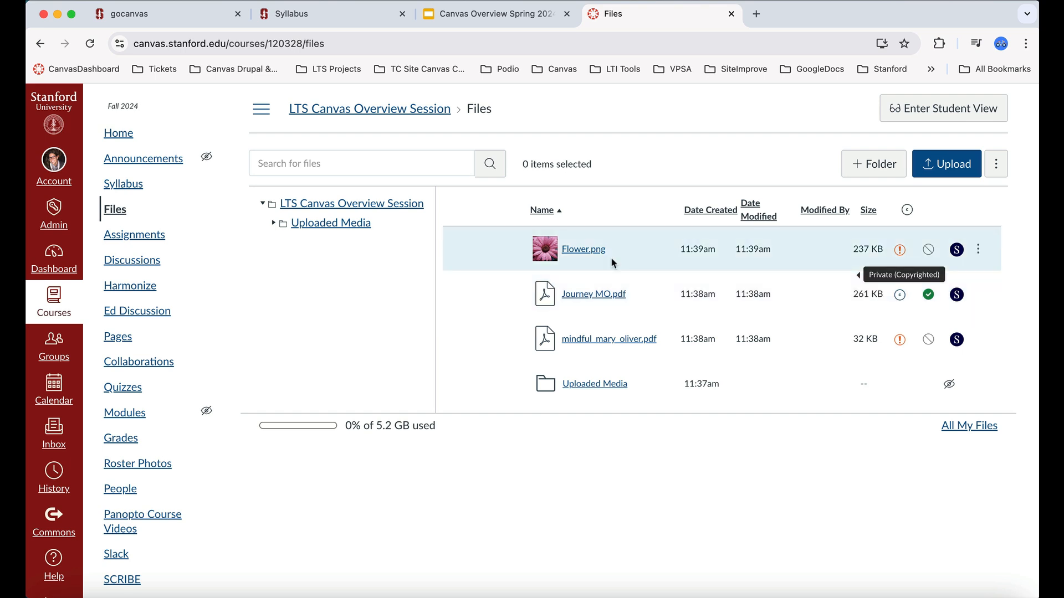
Create two folders in the course files named "Week 1: Unit 1" and "Week 2: Unit 2"
{"action": "left_click", "coordinate": [885, 174]}
{"action": "type", "text": "Week 1: Unit"}
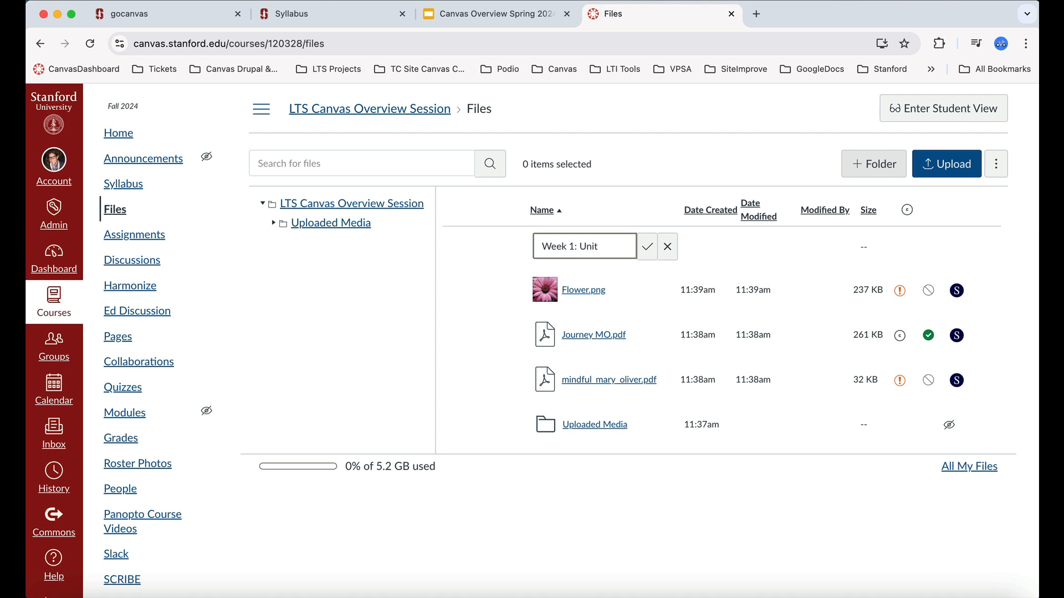
{"action": "type", "text": " 1"}
{"action": "left_click", "coordinate": [647, 246]}
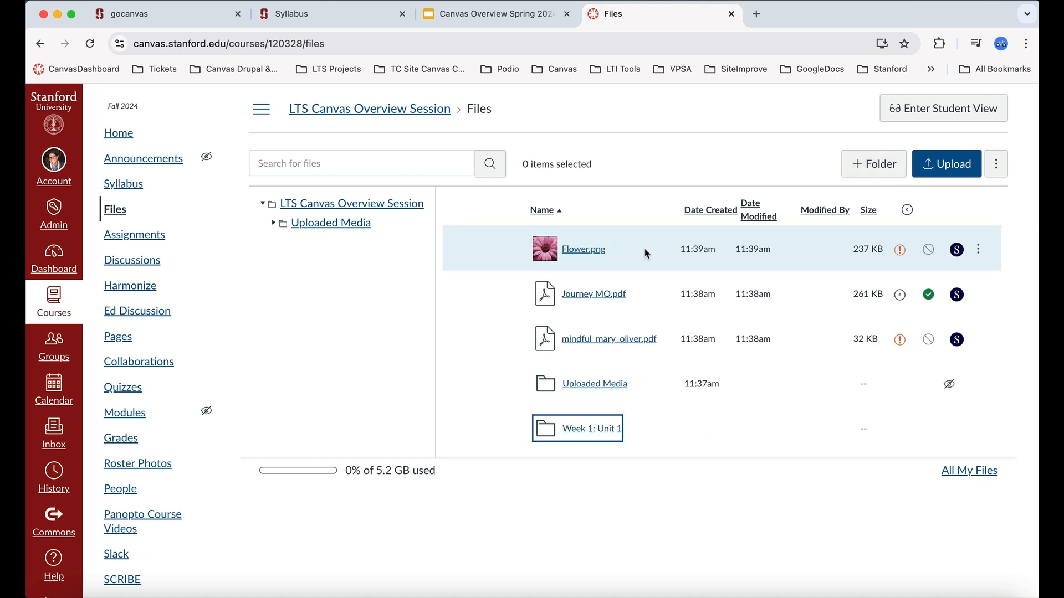
{"action": "left_click", "coordinate": [877, 176]}
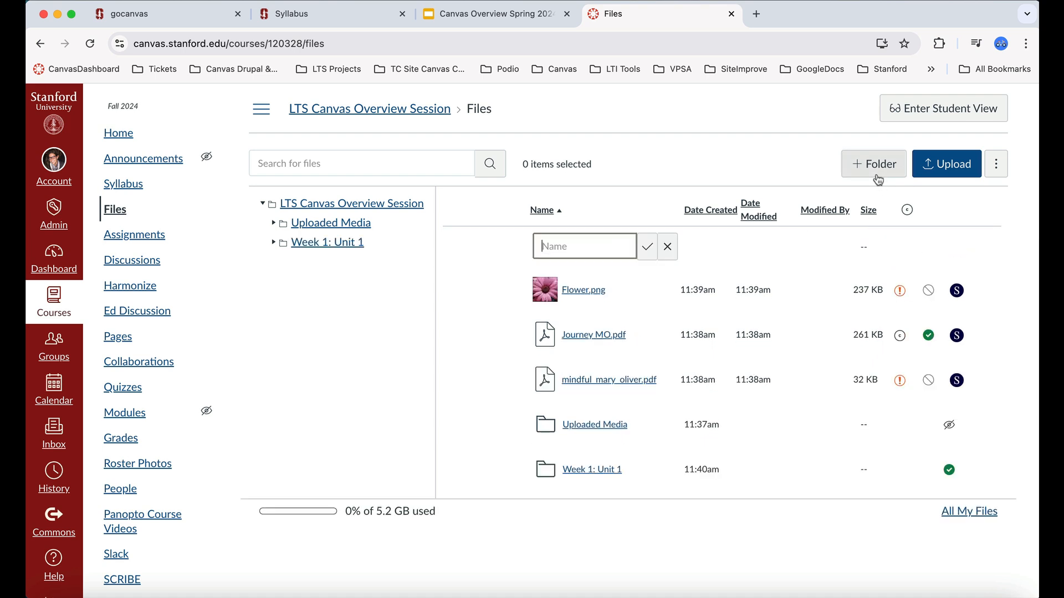
{"action": "type", "text": "Week 2: Unit 2"}
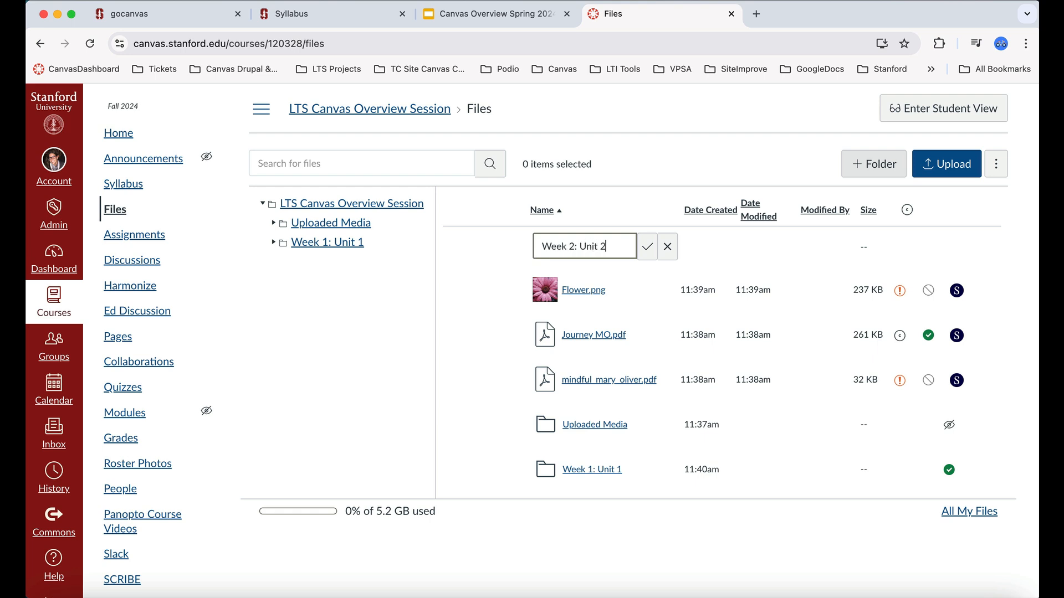
{"action": "left_click", "coordinate": [647, 248]}
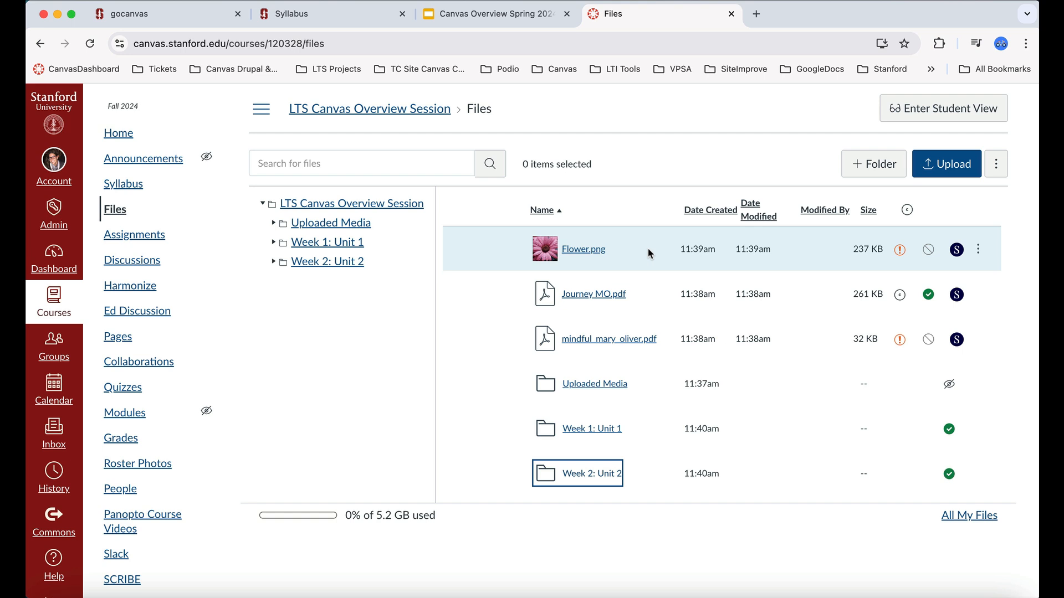
View the file actions available for mindful_mary_oliver.pdf
{"action": "left_click", "coordinate": [978, 339]}
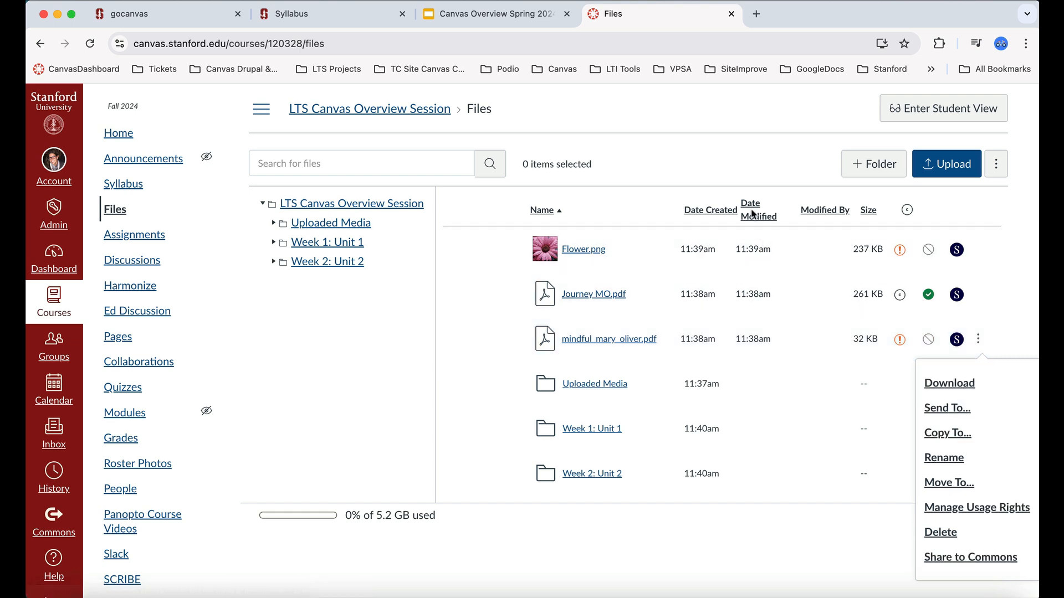
{"action": "left_click", "coordinate": [730, 161]}
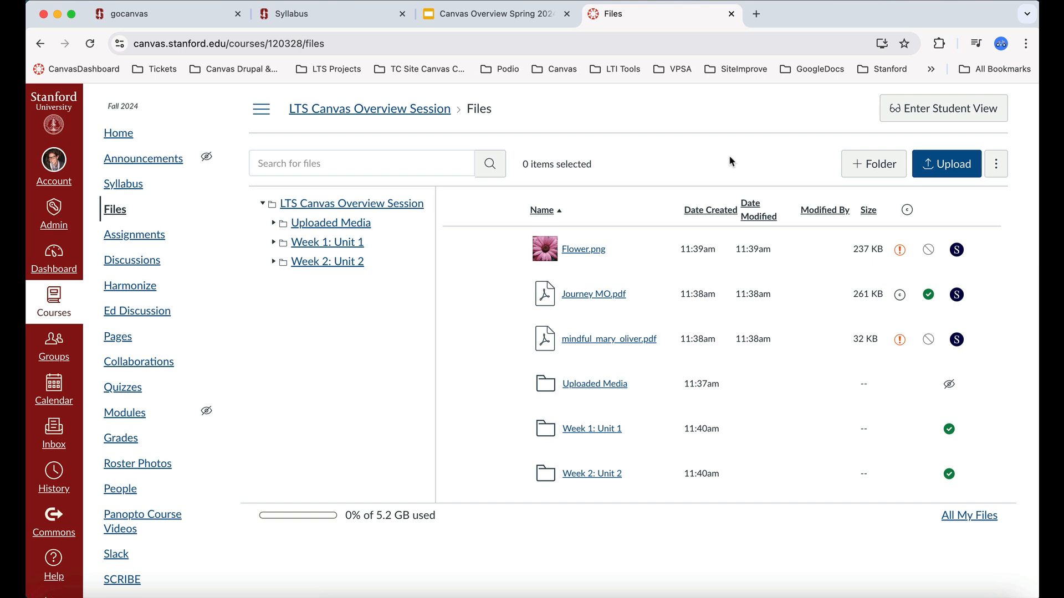
Set the usage right of all course files and folders at once to "I hold the copyright" and publish them
{"action": "key", "text": "super+a"}
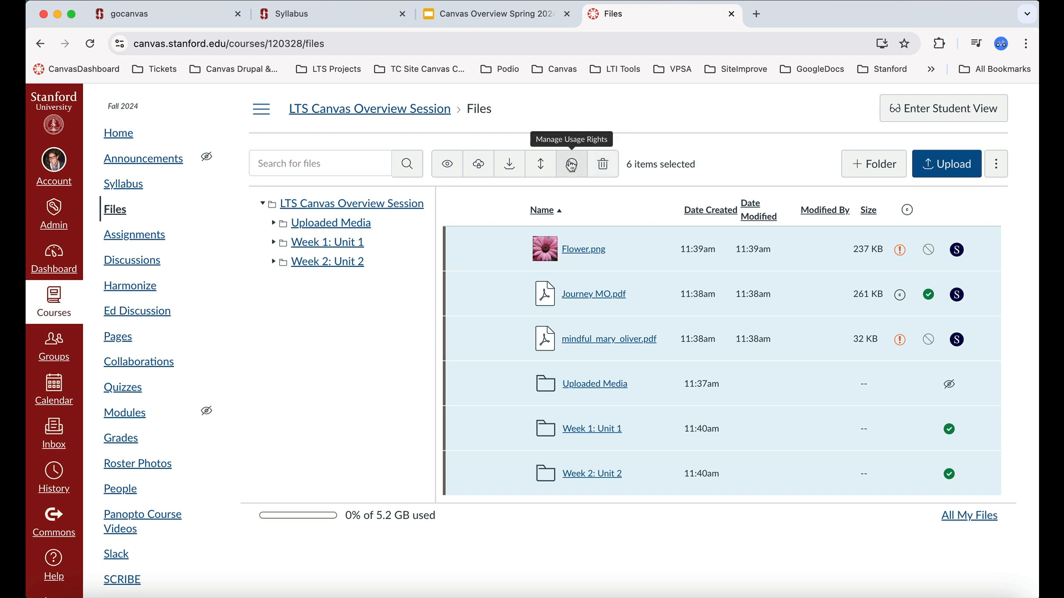
{"action": "left_click", "coordinate": [572, 167]}
{"action": "scroll", "coordinate": [648, 338], "scroll_direction": "down", "scroll_amount": 2}
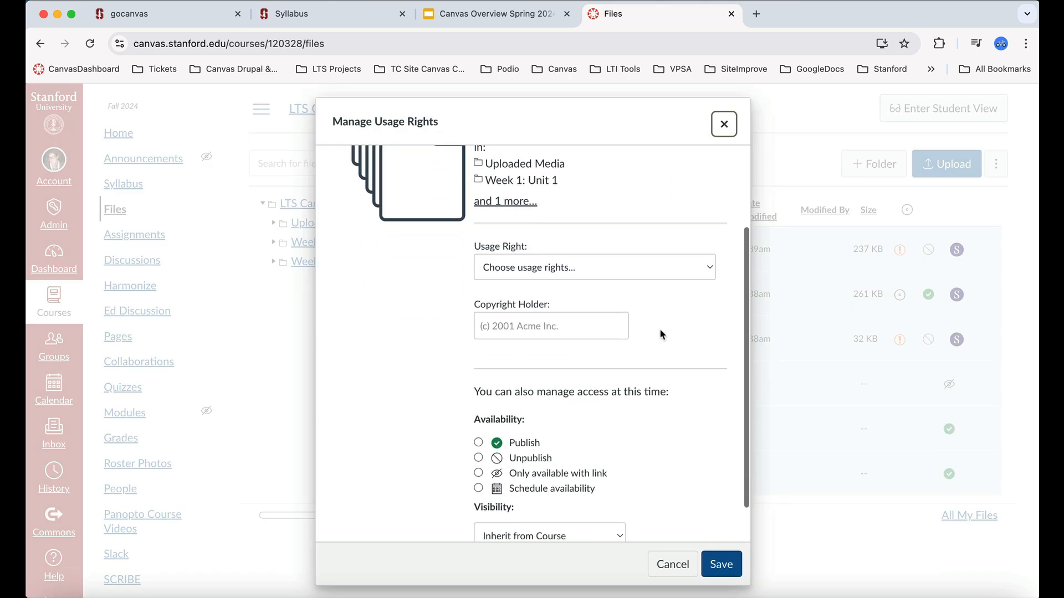
{"action": "left_click", "coordinate": [709, 271]}
{"action": "left_click", "coordinate": [696, 282]}
{"action": "left_click", "coordinate": [479, 442]}
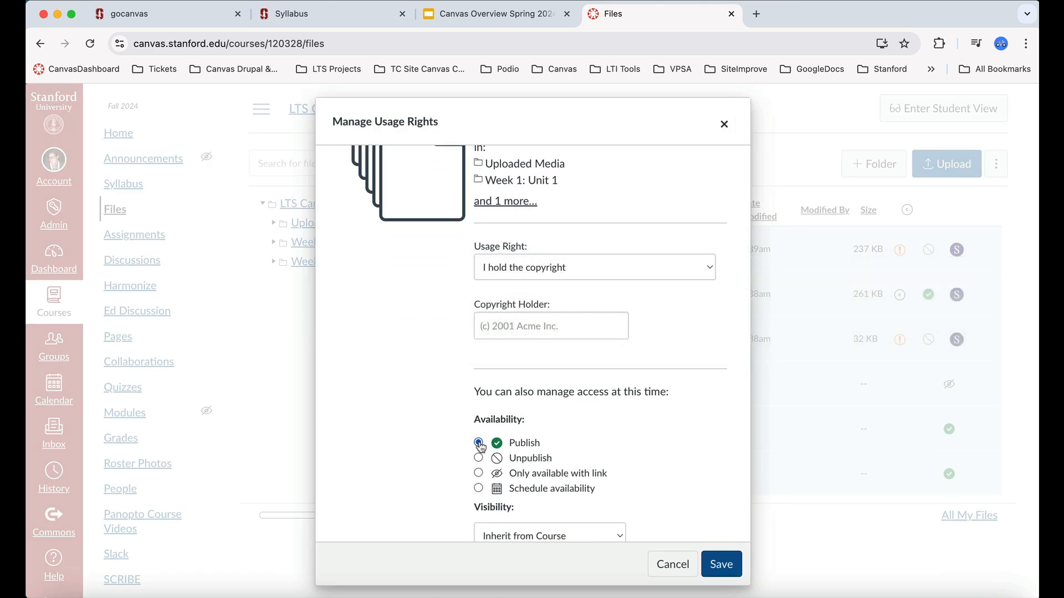
{"action": "scroll", "coordinate": [480, 446], "scroll_direction": "down", "scroll_amount": 2}
{"action": "left_click", "coordinate": [720, 566]}
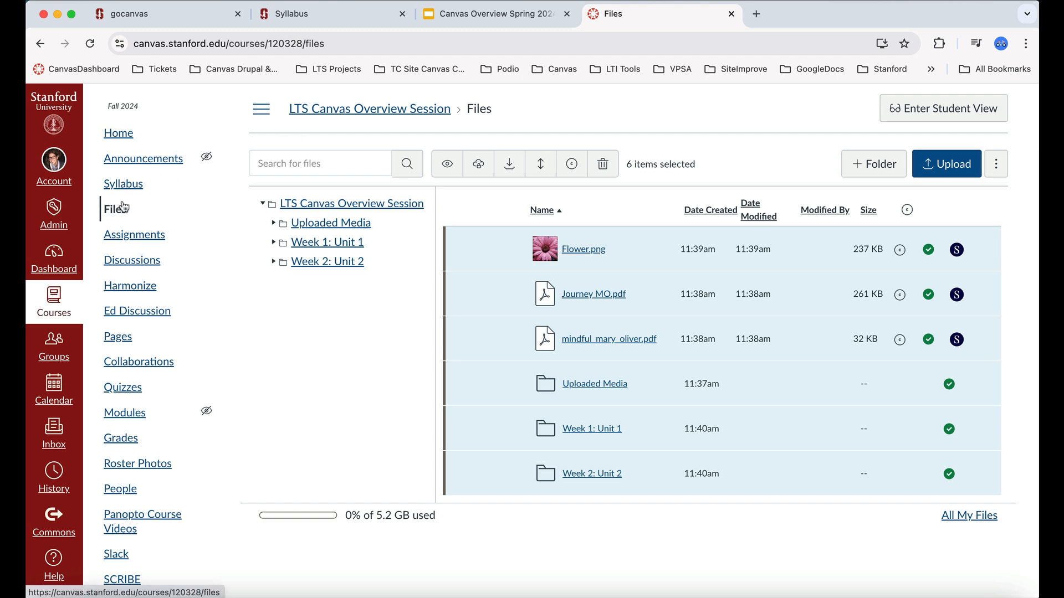
Hide SCRIBE from students in the course navigation settings by moving it to the hidden items, and save the navigation
{"action": "scroll", "coordinate": [139, 310], "scroll_direction": "down", "scroll_amount": 5}
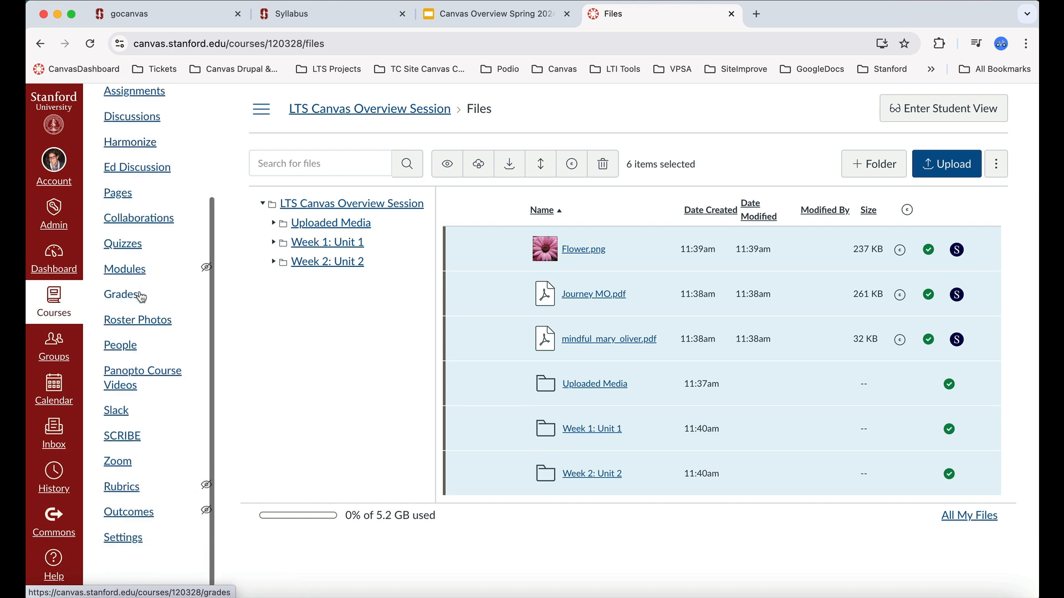
{"action": "left_click", "coordinate": [129, 540]}
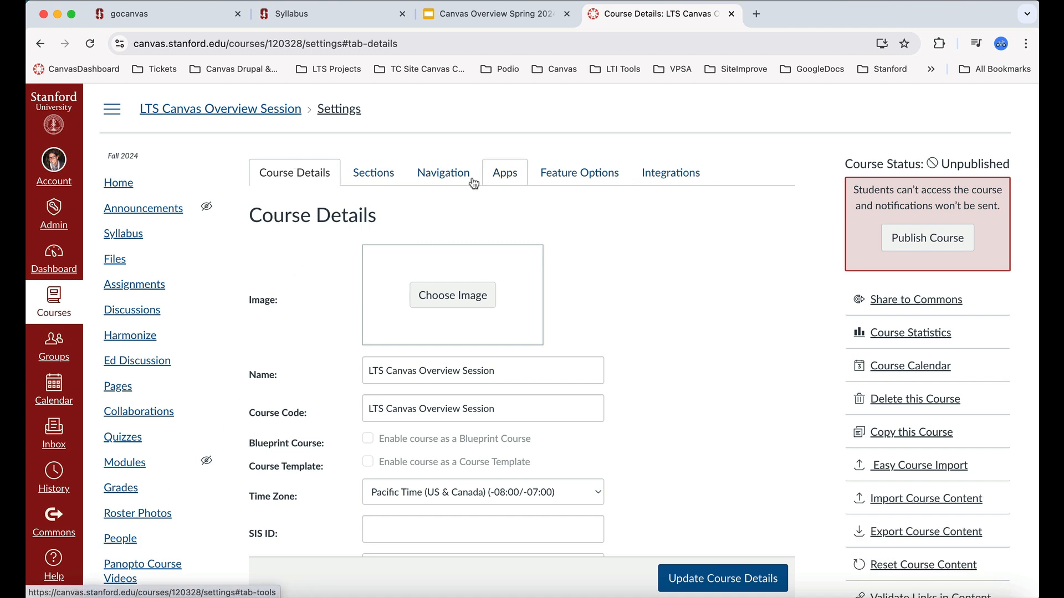
{"action": "left_click", "coordinate": [452, 178]}
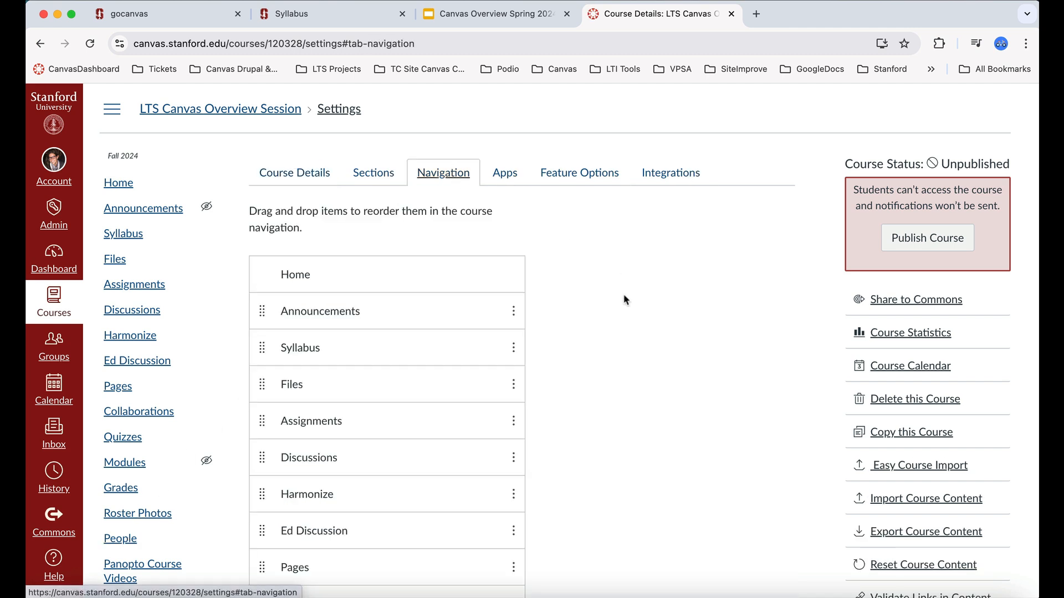
{"action": "scroll", "coordinate": [624, 300], "scroll_direction": "down", "scroll_amount": 5}
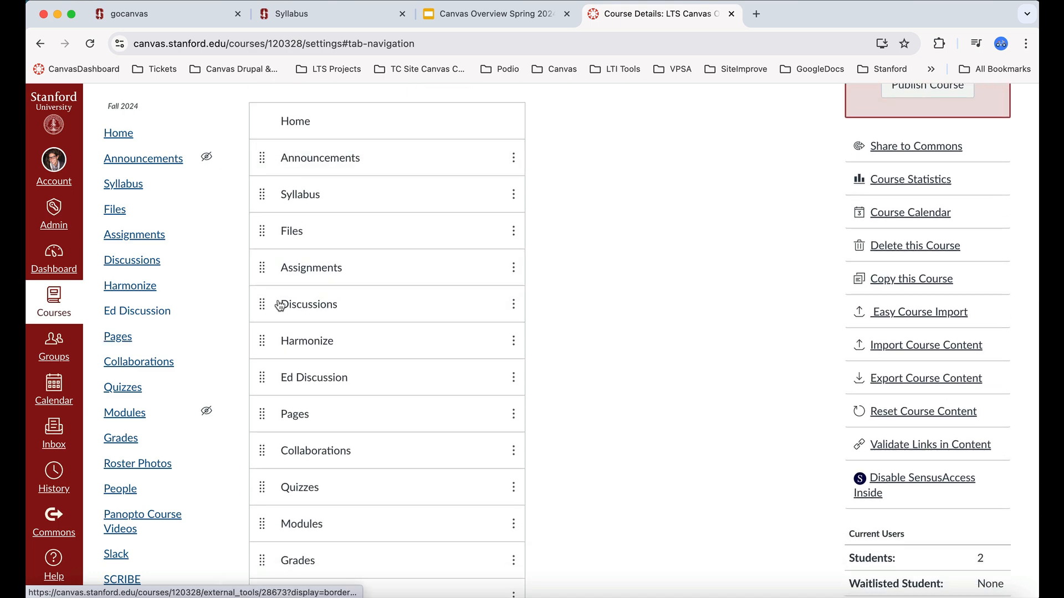
{"action": "scroll", "coordinate": [447, 344], "scroll_direction": "down", "scroll_amount": 5}
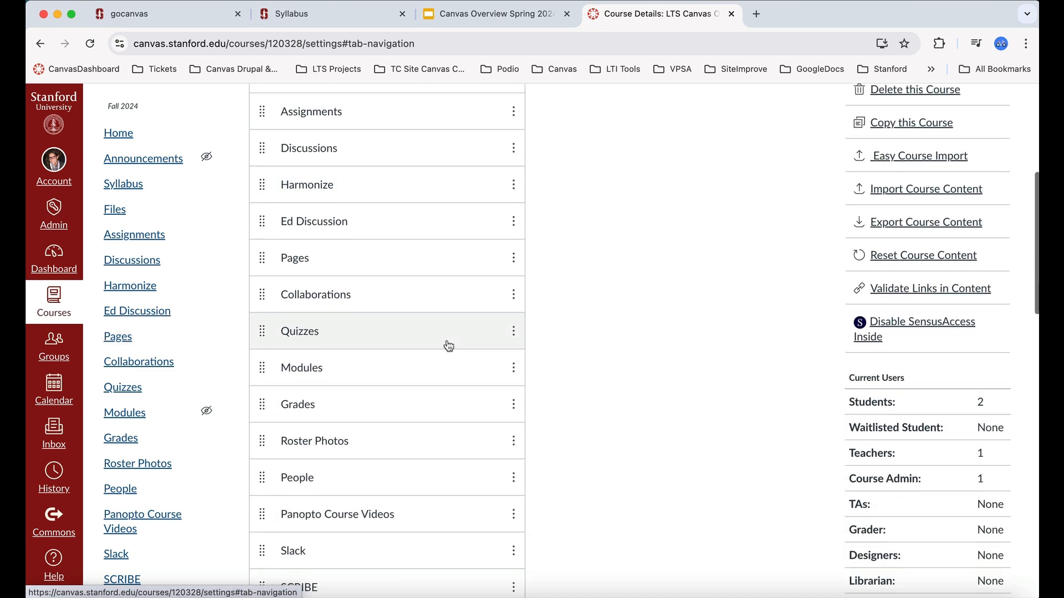
{"action": "scroll", "coordinate": [448, 346], "scroll_direction": "down", "scroll_amount": 8}
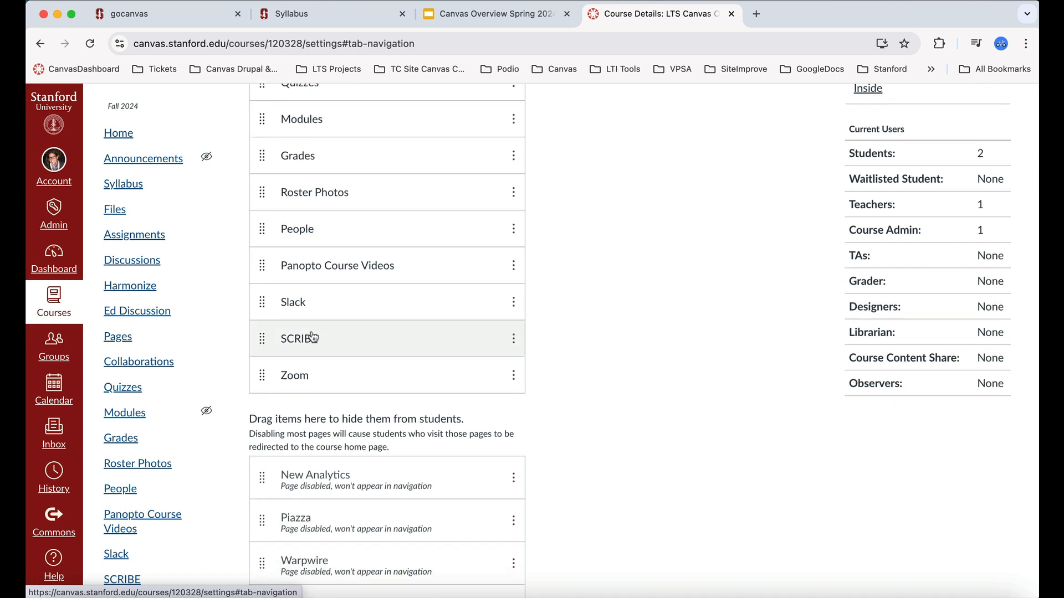
{"action": "left_click_drag", "start_coordinate": [312, 337], "coordinate": [322, 482]}
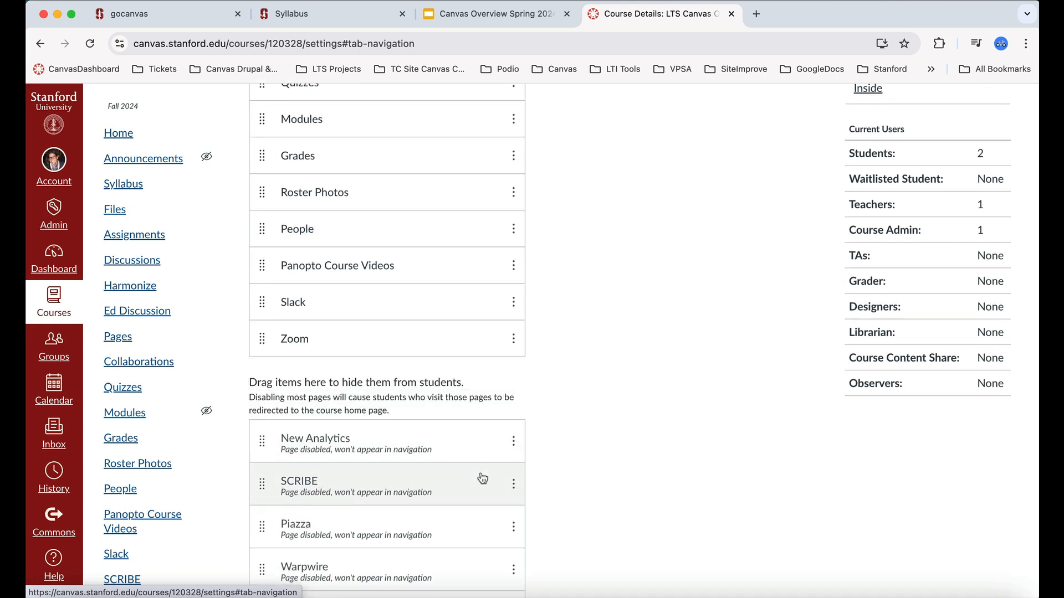
{"action": "scroll", "coordinate": [483, 478], "scroll_direction": "down", "scroll_amount": 20}
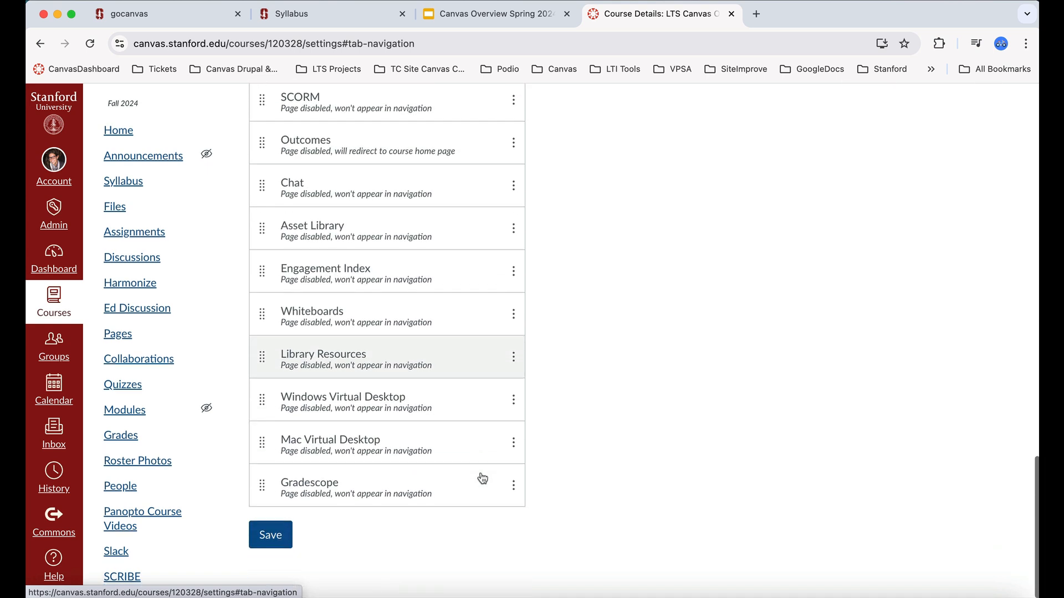
{"action": "left_click", "coordinate": [288, 543]}
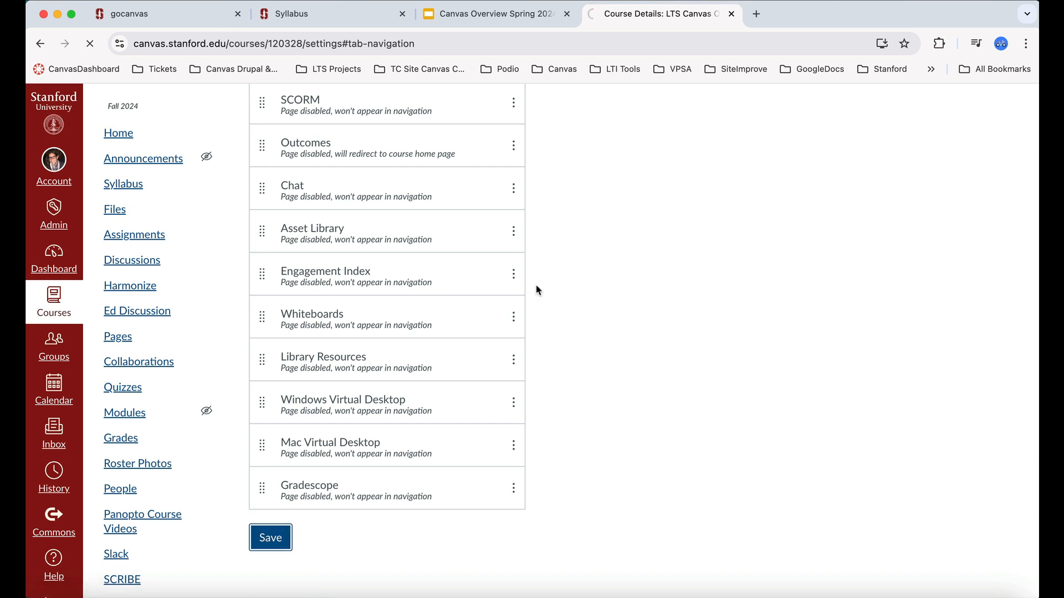
Reopen the course navigation settings and review the visible items and the items hidden from students
{"action": "scroll", "coordinate": [535, 284], "scroll_direction": "up", "scroll_amount": 8}
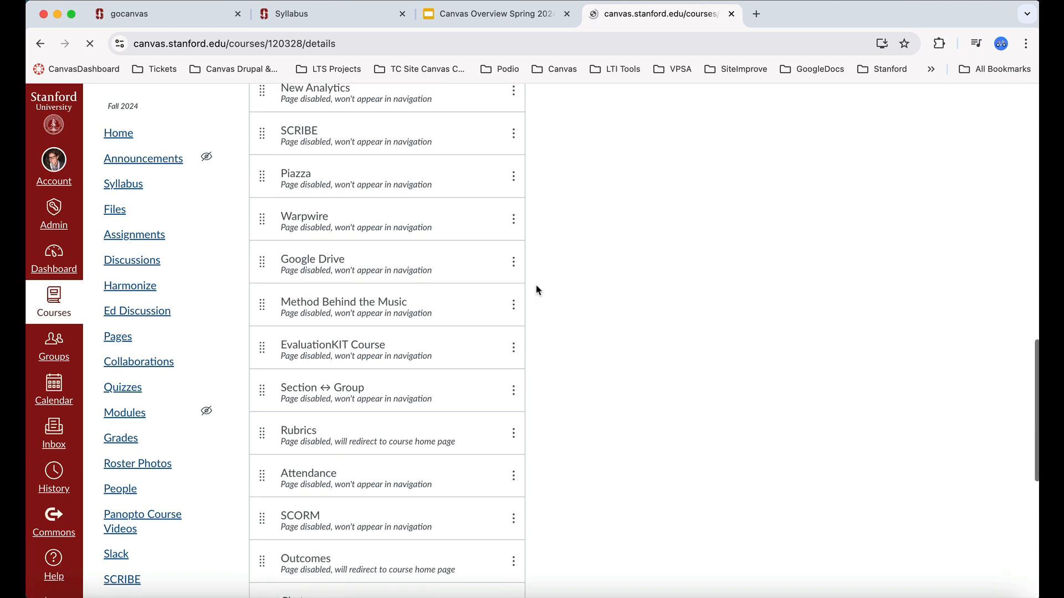
{"action": "left_click", "coordinate": [464, 170]}
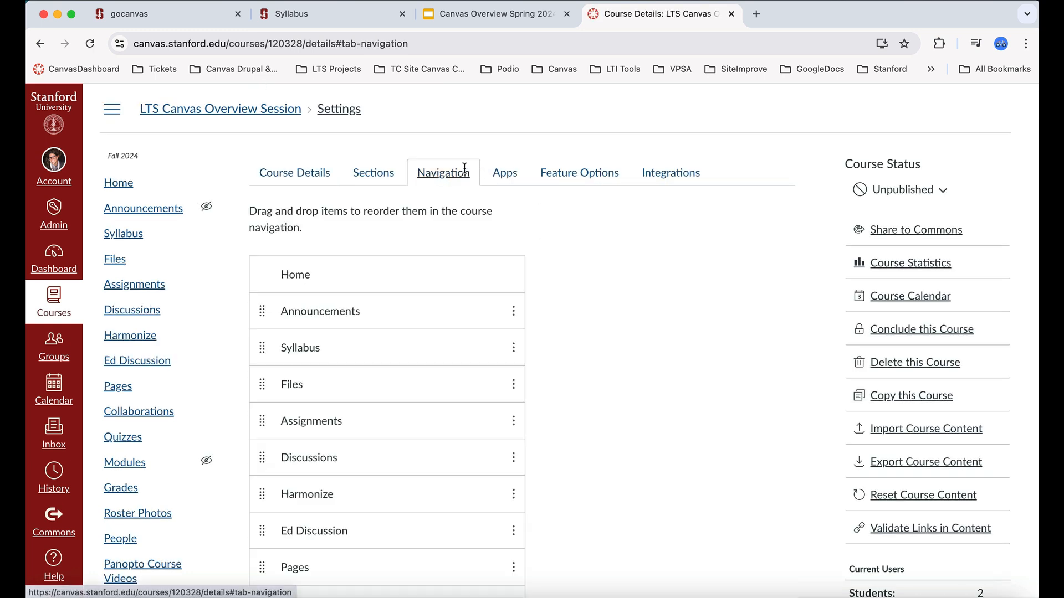
{"action": "scroll", "coordinate": [620, 333], "scroll_direction": "down", "scroll_amount": 4}
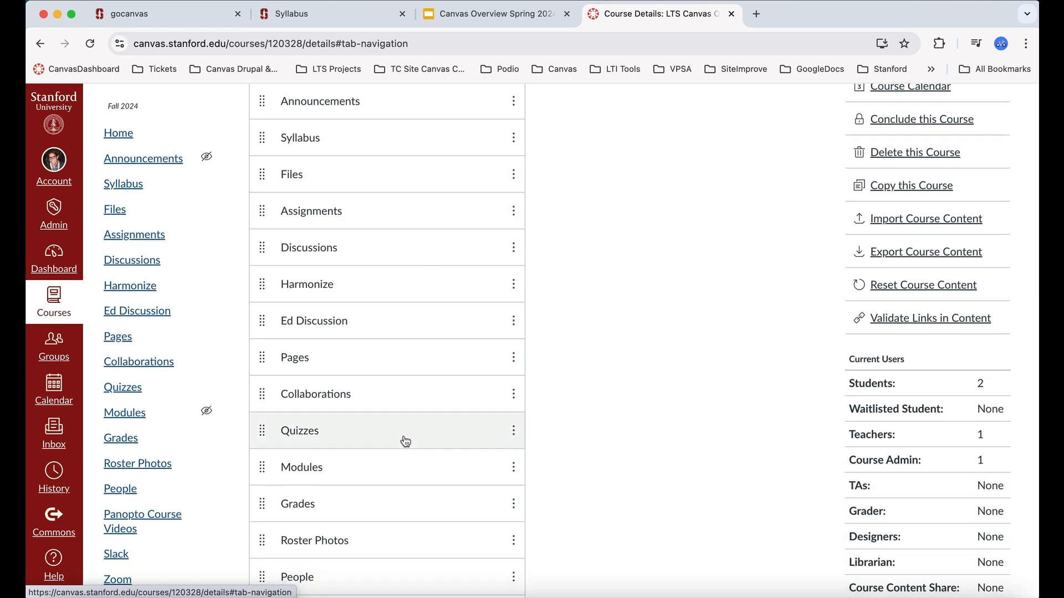
{"action": "scroll", "coordinate": [404, 460], "scroll_direction": "down", "scroll_amount": 2}
{"action": "scroll", "coordinate": [403, 459], "scroll_direction": "down", "scroll_amount": 5}
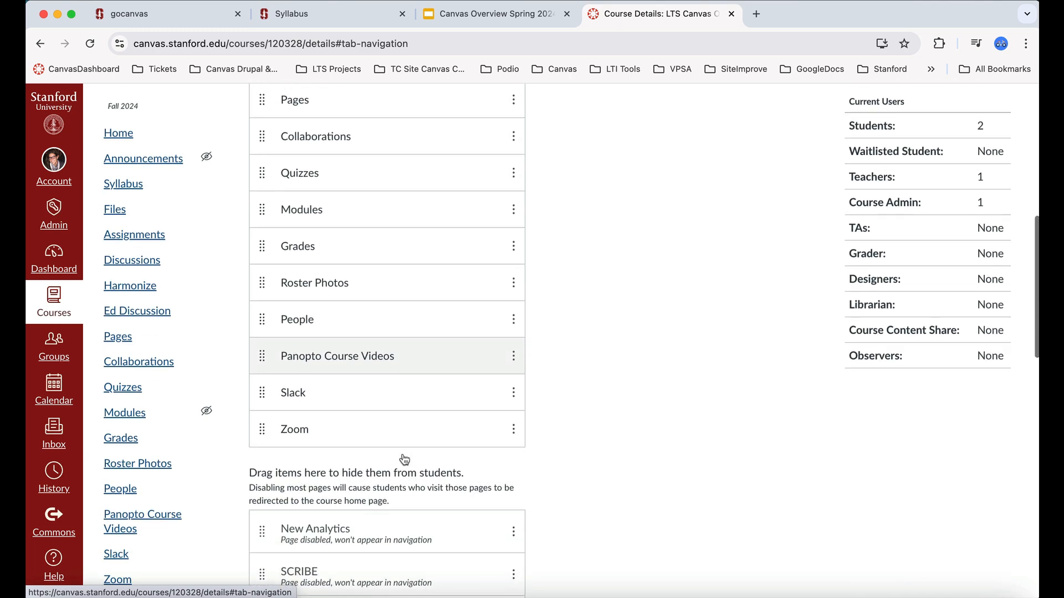
{"action": "scroll", "coordinate": [412, 521], "scroll_direction": "down", "scroll_amount": 6}
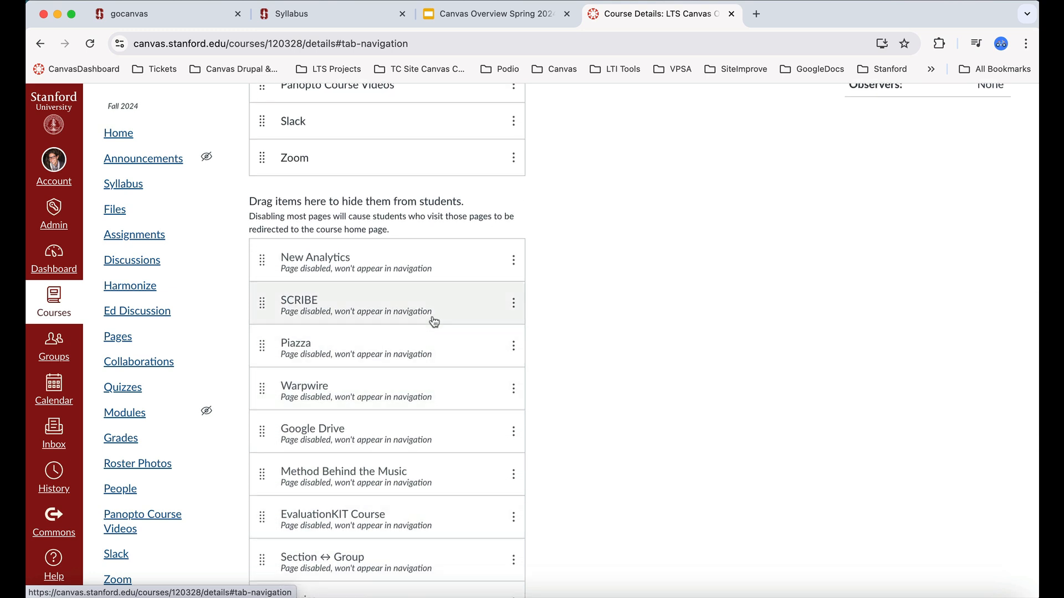
{"action": "scroll", "coordinate": [434, 322], "scroll_direction": "up", "scroll_amount": 5}
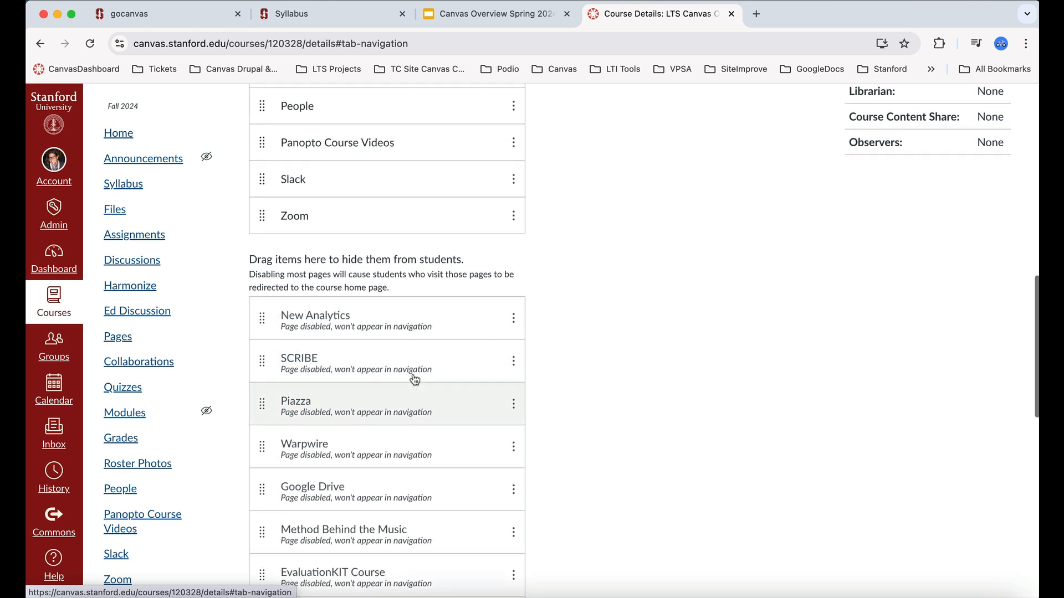
{"action": "scroll", "coordinate": [415, 380], "scroll_direction": "up", "scroll_amount": 11}
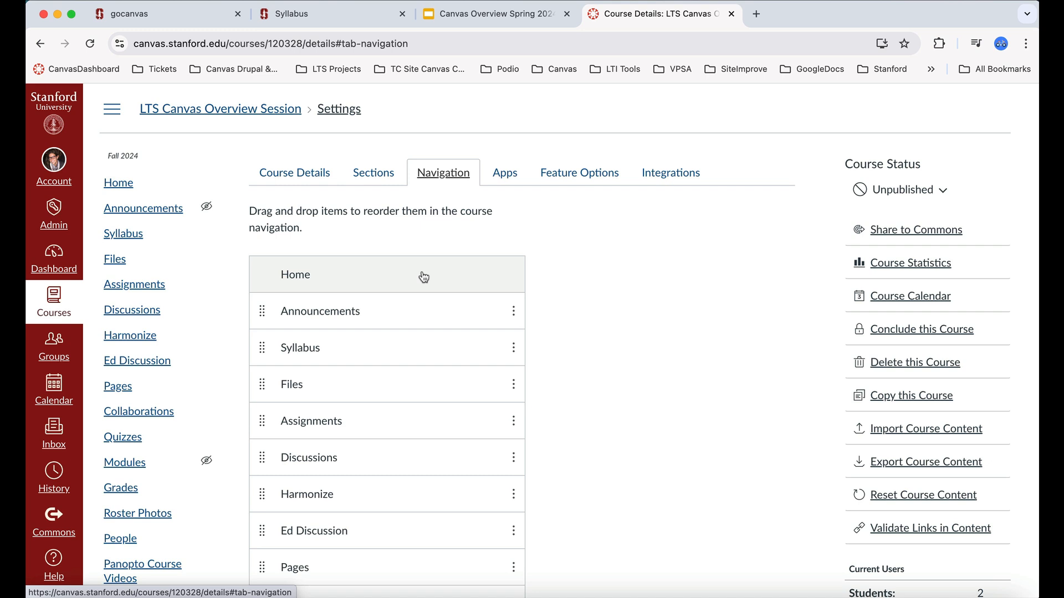
Open the Roster Photos page of the LTS Canvas Overview Session course
{"action": "scroll", "coordinate": [155, 278], "scroll_direction": "down", "scroll_amount": 1}
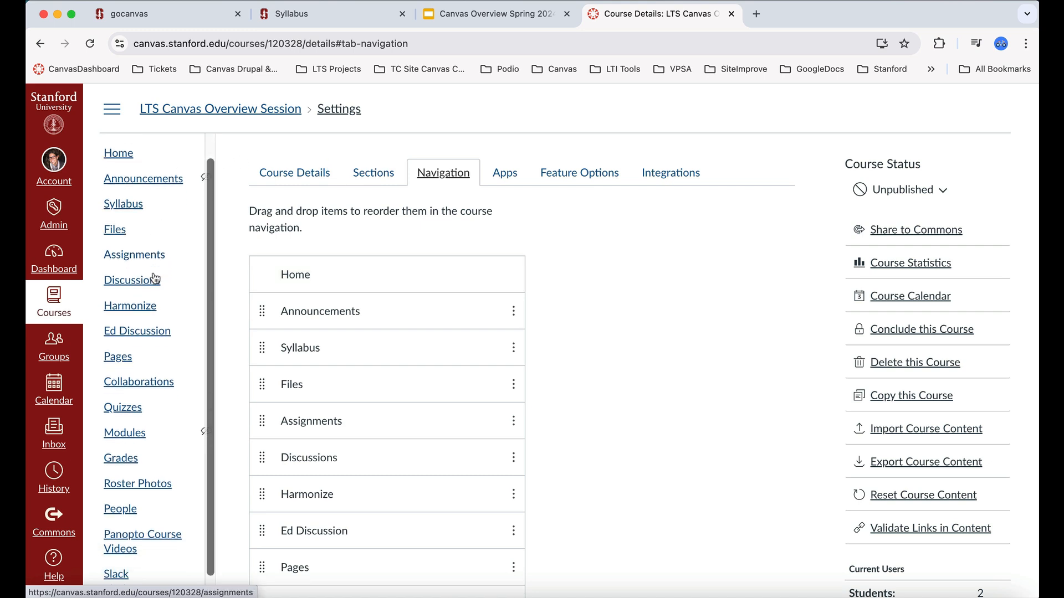
{"action": "scroll", "coordinate": [156, 278], "scroll_direction": "down", "scroll_amount": 3}
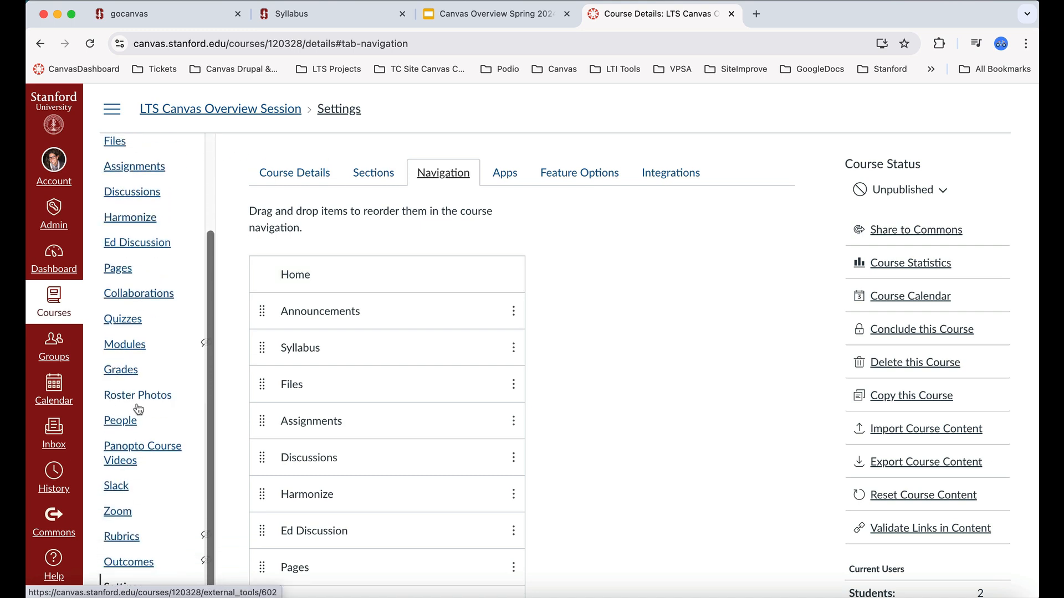
{"action": "left_click", "coordinate": [149, 395]}
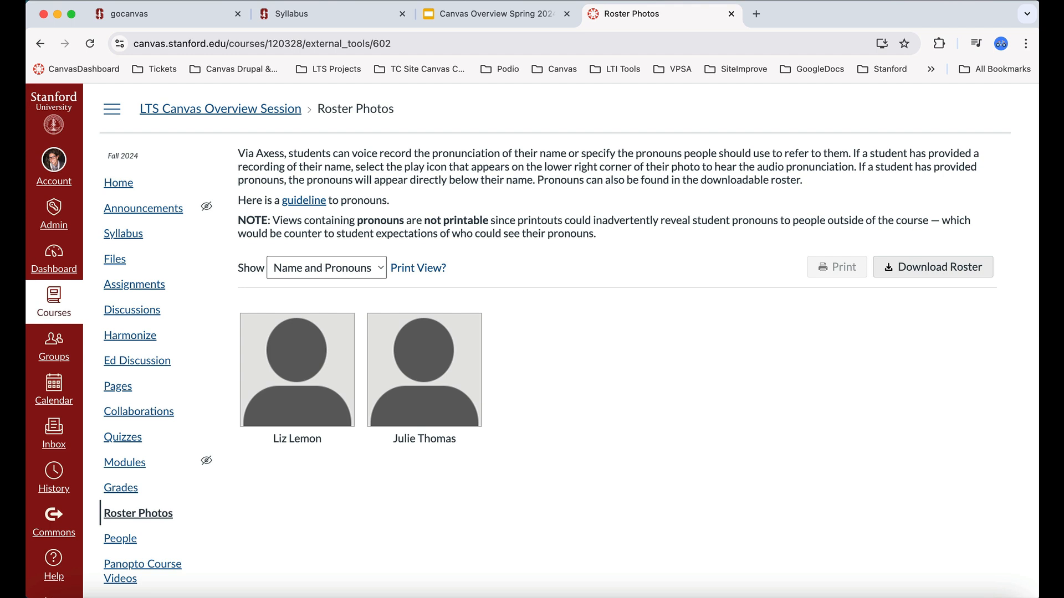
Switch to the Canvas Overview slides in Google Slides, present the two "Roster Photos - Name Pronunciations & Pronouns" slides, and exit the slideshow
{"action": "left_click", "coordinate": [496, 16]}
{"action": "key", "text": "Down"}
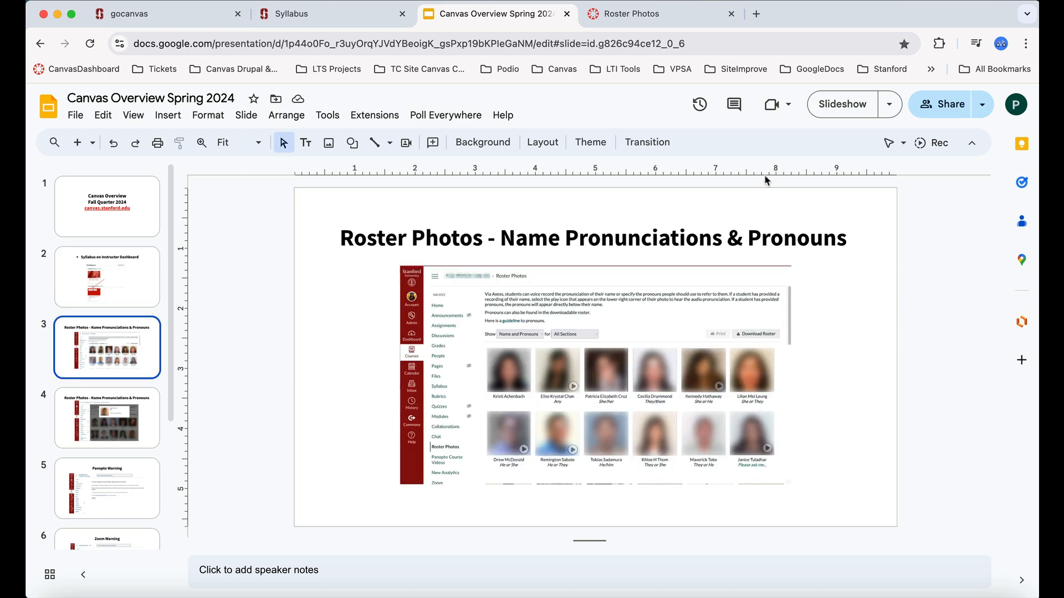
{"action": "left_click", "coordinate": [834, 103]}
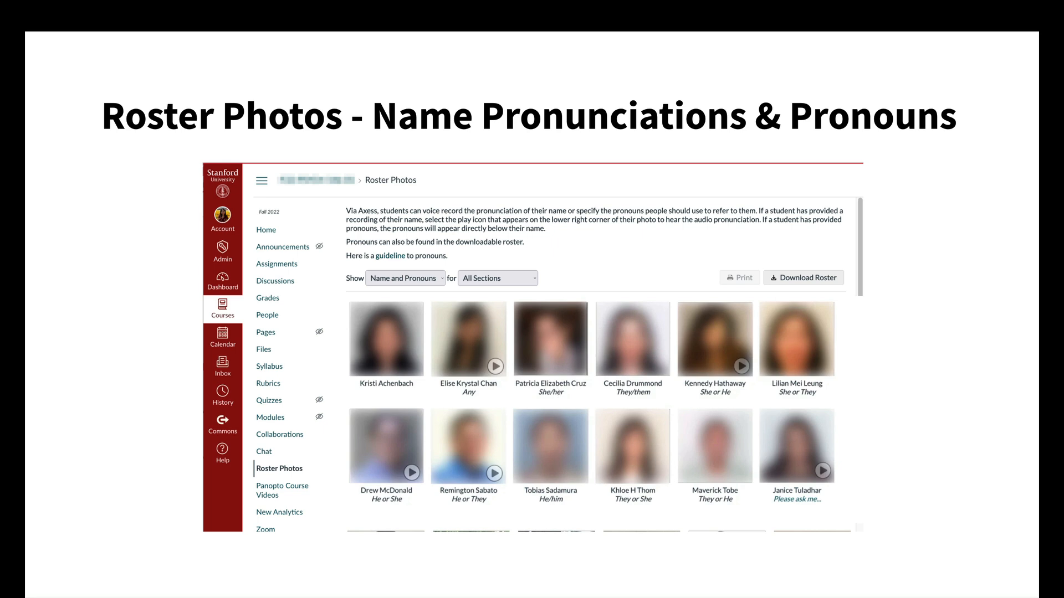
{"action": "key", "text": "Right"}
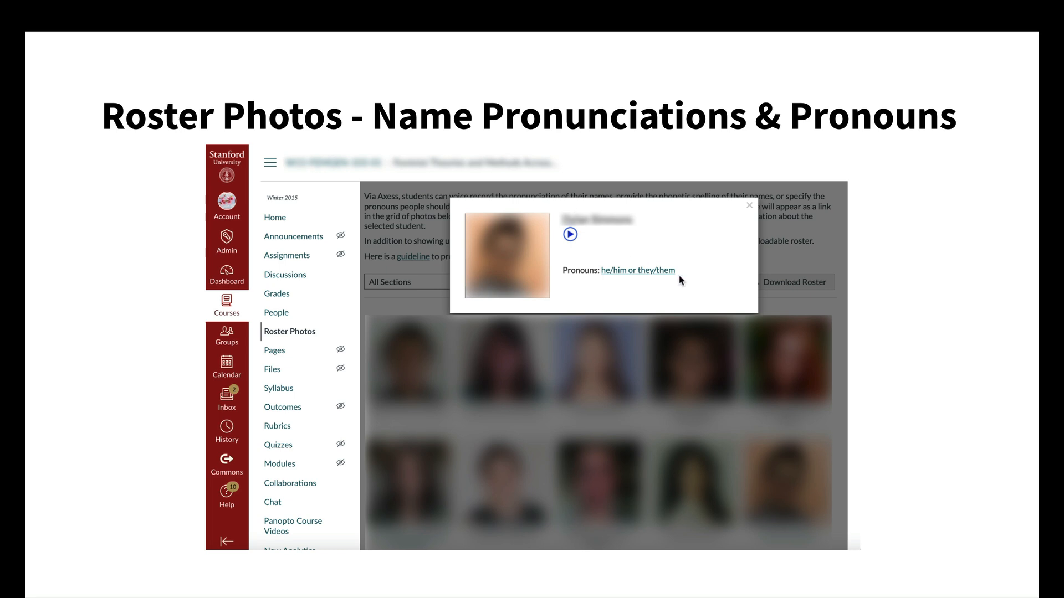
{"action": "left_click", "coordinate": [571, 235]}
{"action": "key", "text": "Escape"}
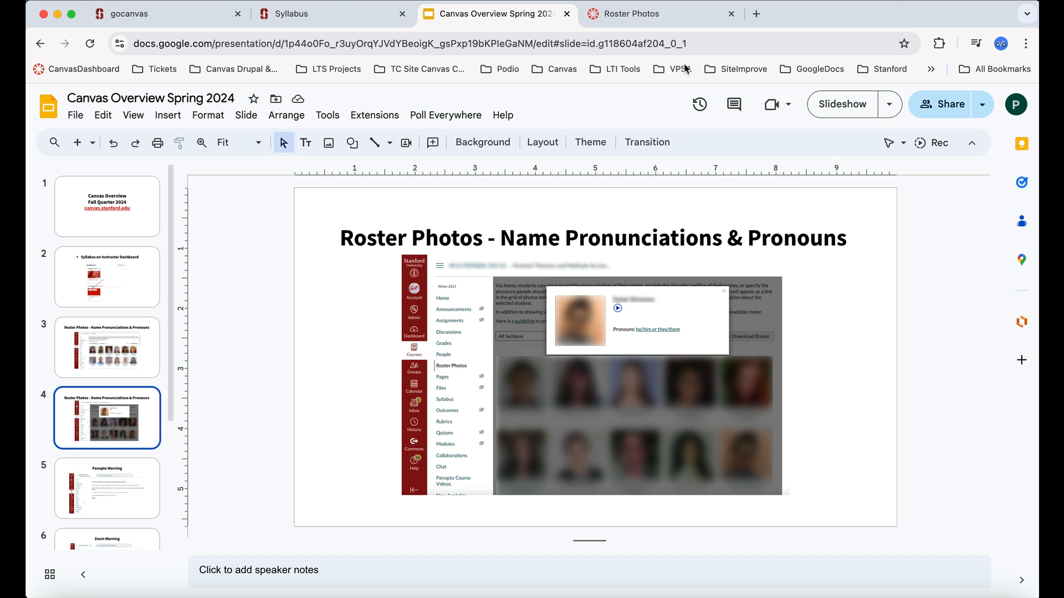
Return to the Roster Photos page in Canvas and view its display options, keeping Name and Pronouns selected
{"action": "left_click", "coordinate": [686, 16]}
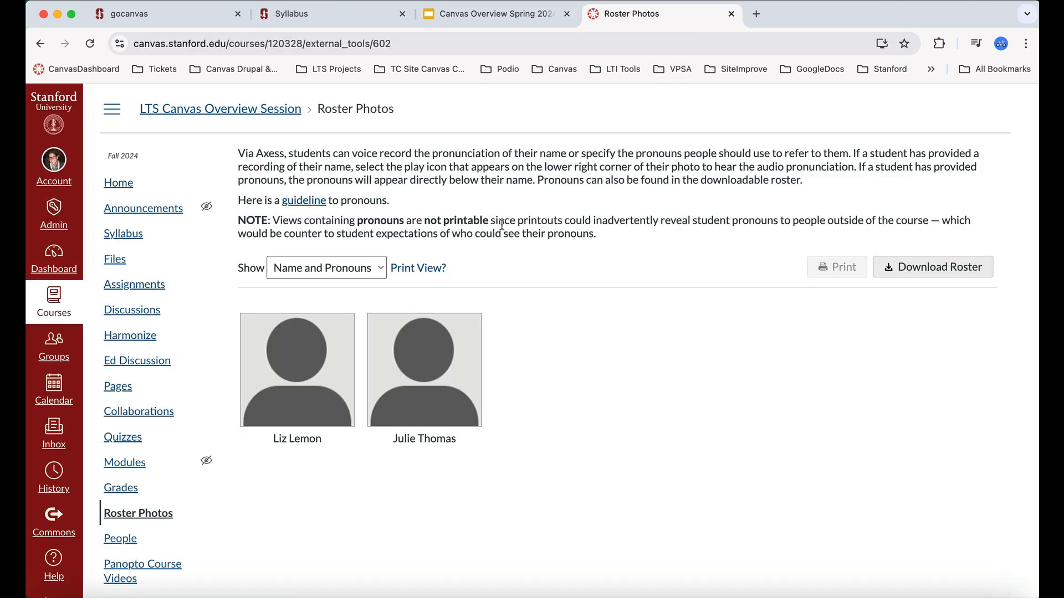
{"action": "left_click", "coordinate": [381, 268]}
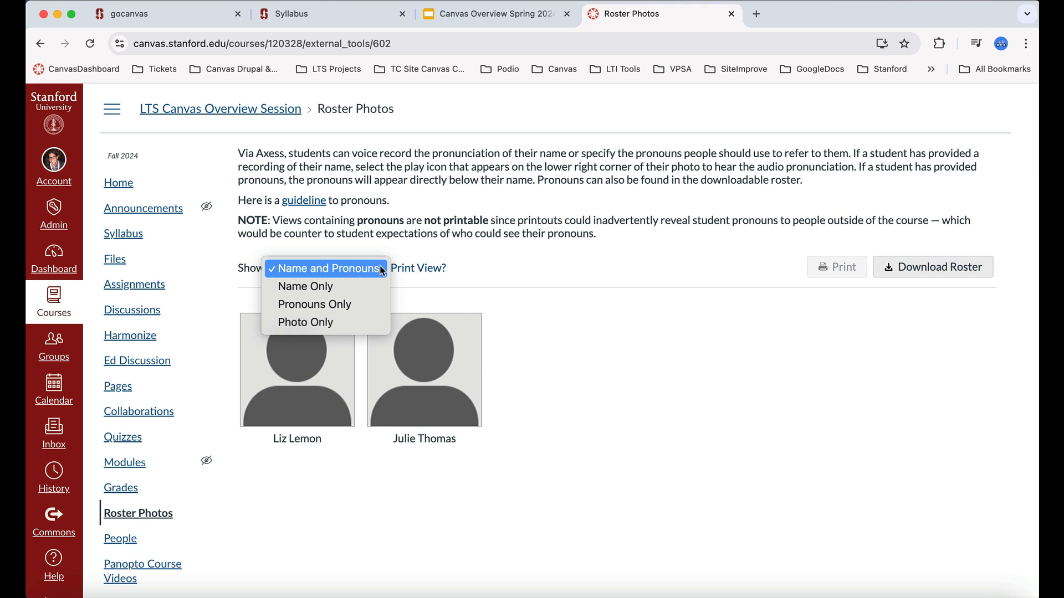
{"action": "left_click", "coordinate": [382, 269]}
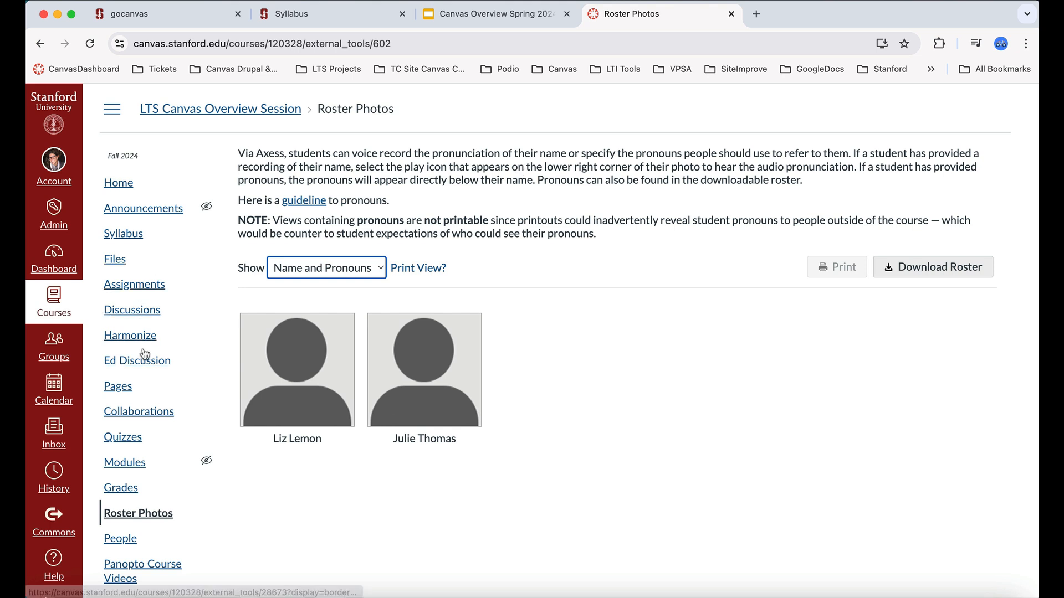
Open the course's People page and examine the list of enrolled members and their roles
{"action": "scroll", "coordinate": [166, 355], "scroll_direction": "down", "scroll_amount": 4}
{"action": "left_click", "coordinate": [128, 424]}
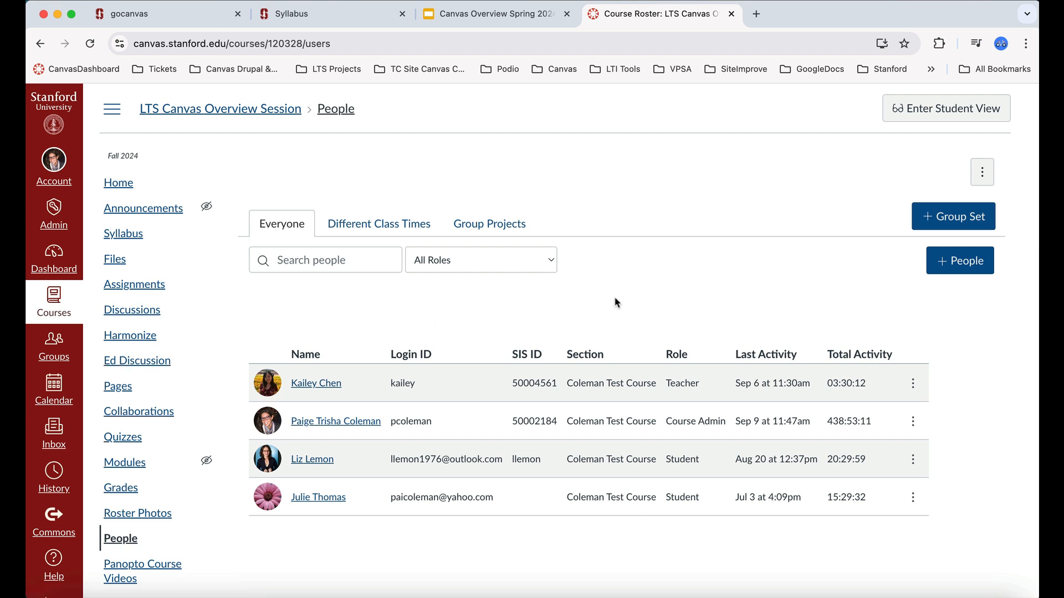
{"action": "scroll", "coordinate": [147, 372], "scroll_direction": "down", "scroll_amount": 1}
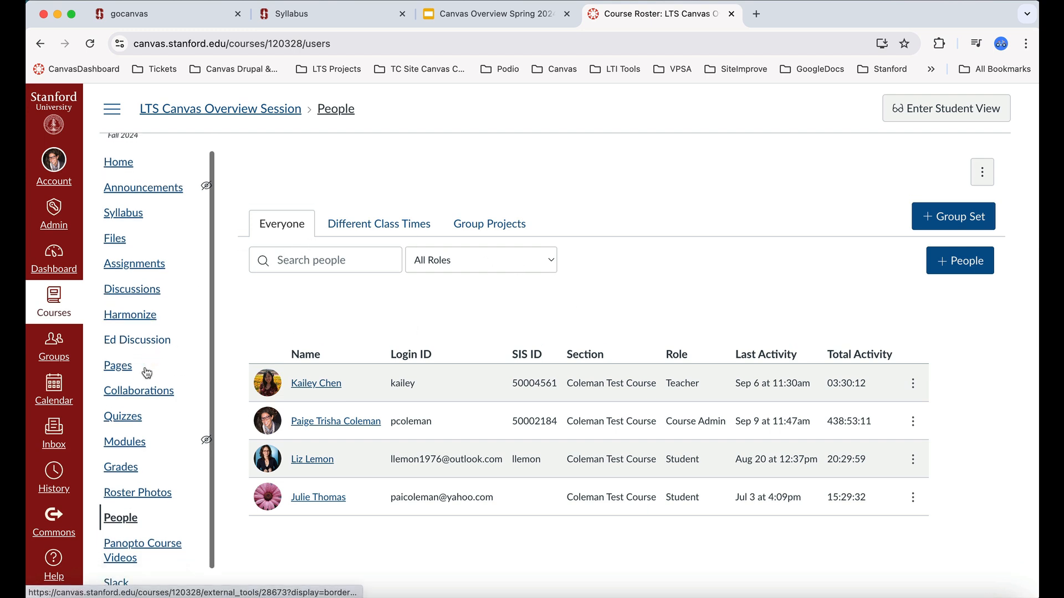
Publish the LTS Canvas Overview Session course from its home page
{"action": "scroll", "coordinate": [147, 368], "scroll_direction": "up", "scroll_amount": 1}
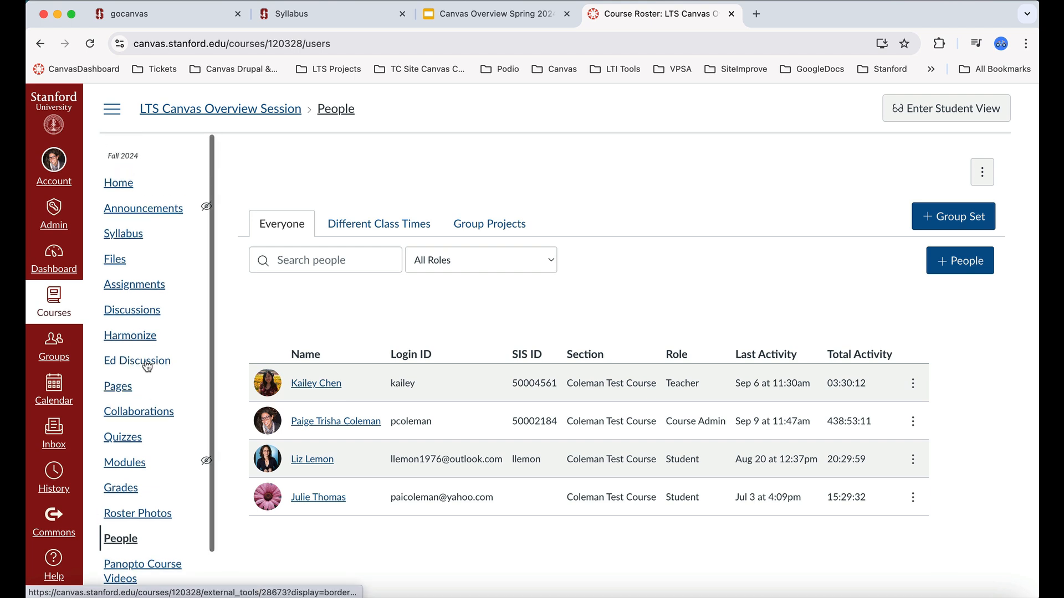
{"action": "left_click", "coordinate": [138, 182]}
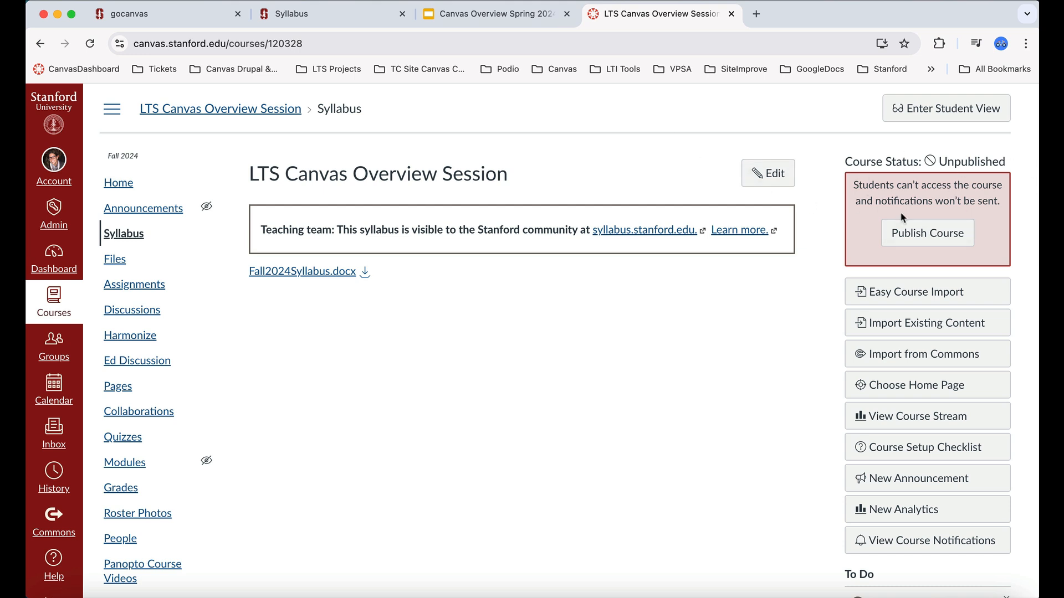
{"action": "left_click", "coordinate": [927, 237]}
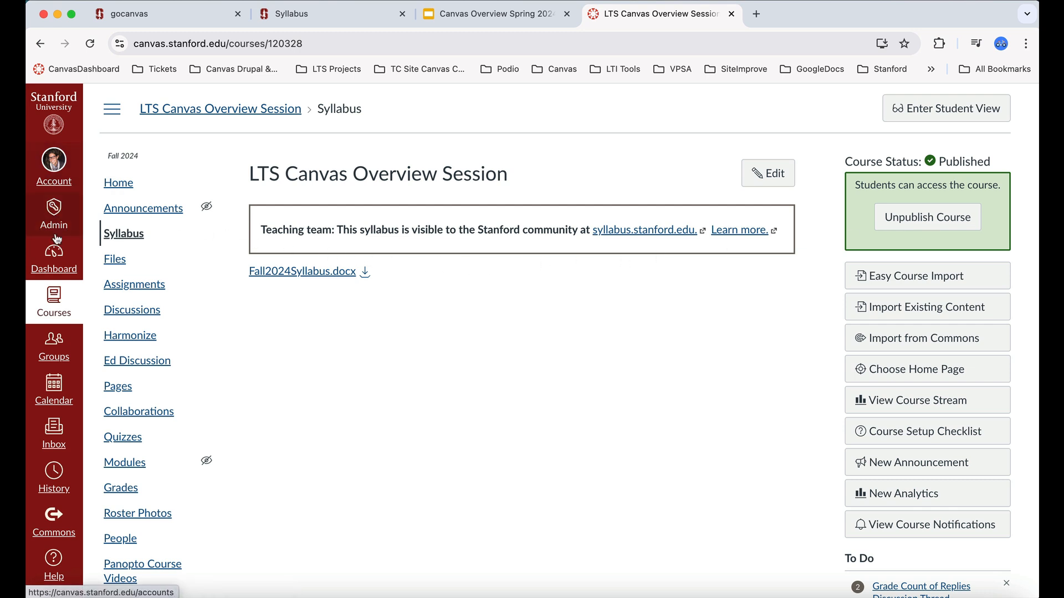
Examine the Canvas Help options and the ticket form for requesting help from Stanford Canvas Support, without submitting a ticket
{"action": "left_click", "coordinate": [55, 563]}
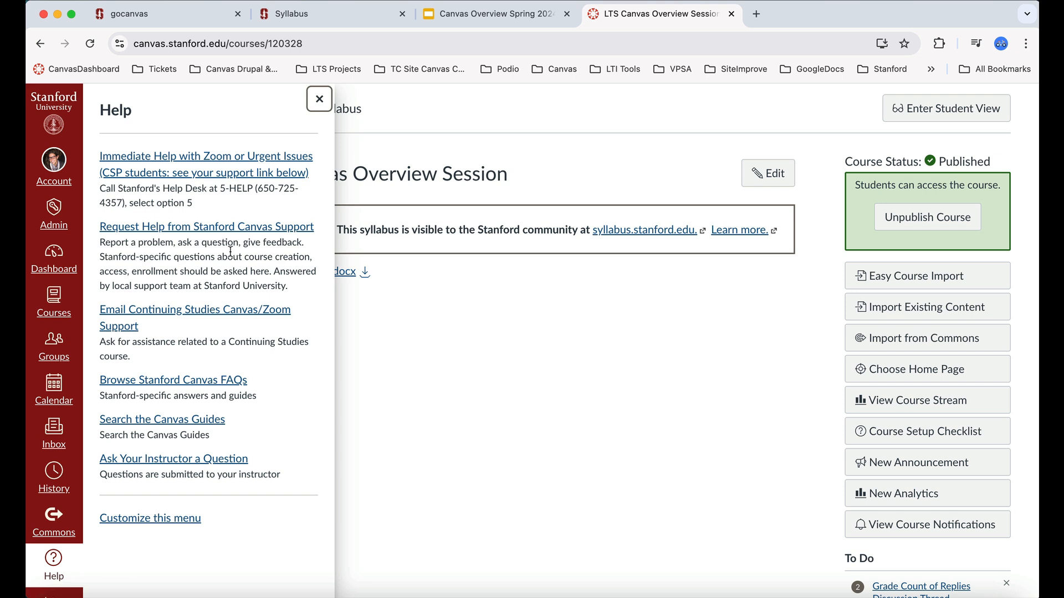
{"action": "left_click", "coordinate": [155, 226]}
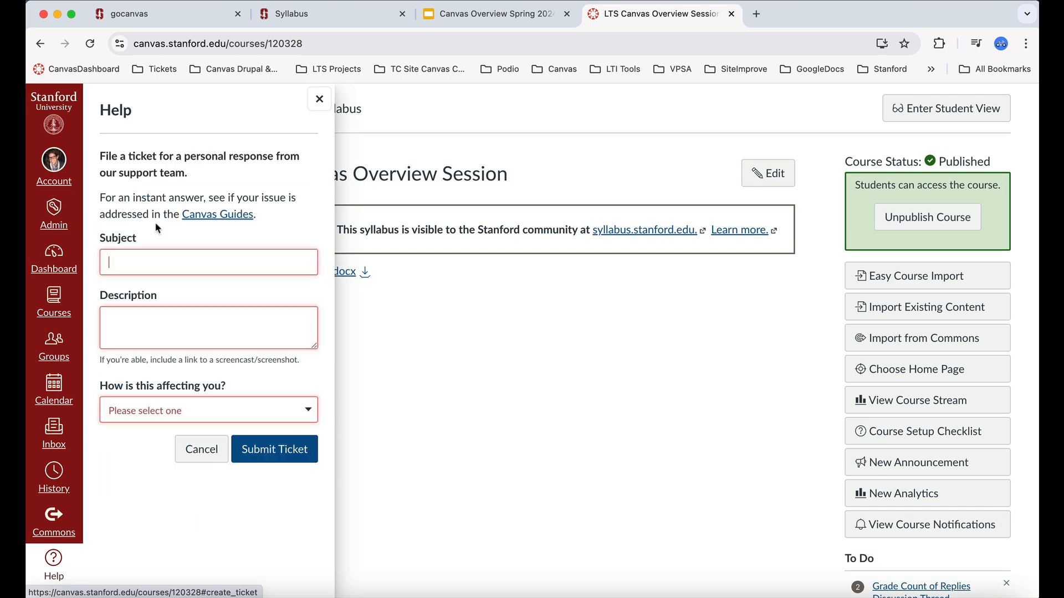
{"action": "left_click", "coordinate": [320, 100]}
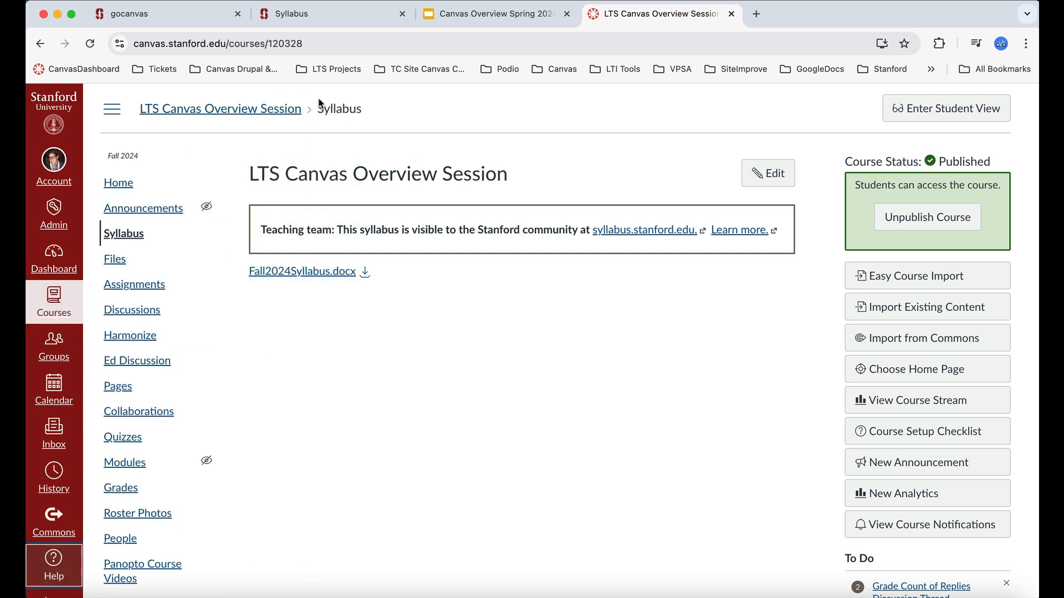
{"action": "left_click", "coordinate": [58, 562]}
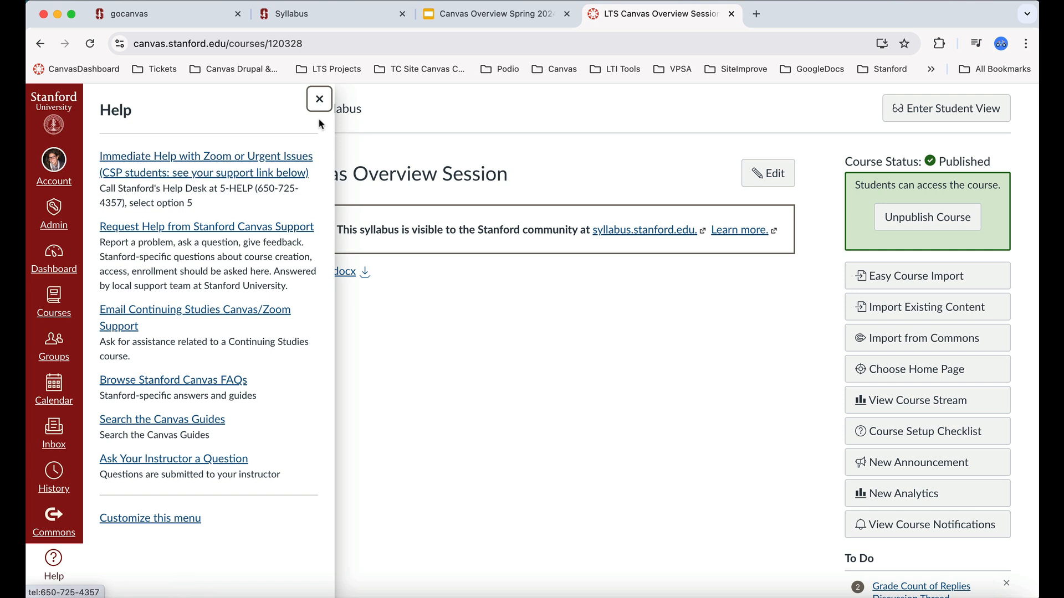
Close the Help options, switch to the gocanvas website and examine the announcement and tutorial videos on its home page
{"action": "left_click", "coordinate": [320, 100]}
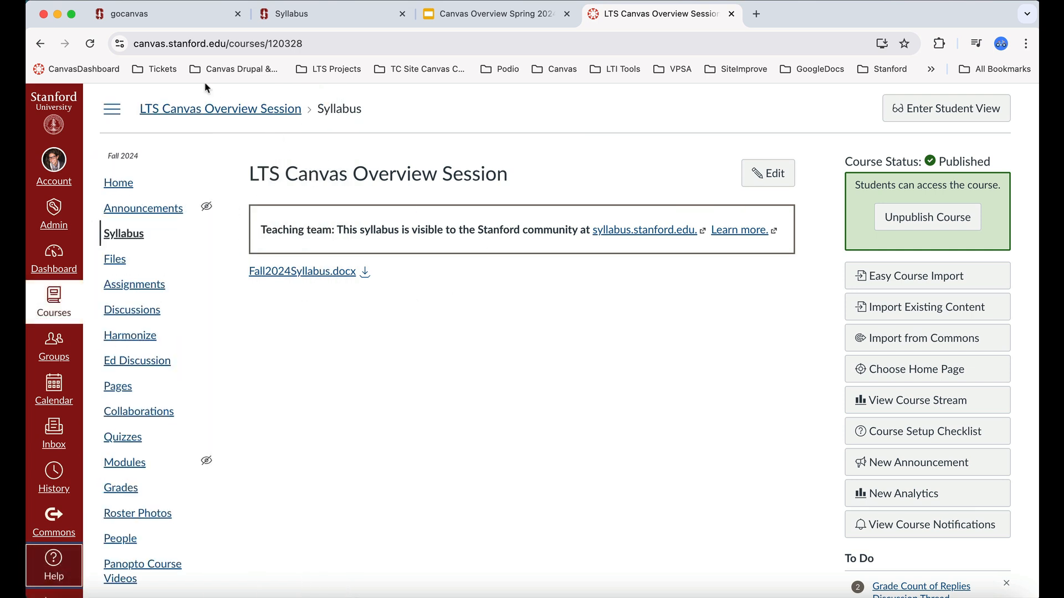
{"action": "left_click", "coordinate": [167, 19]}
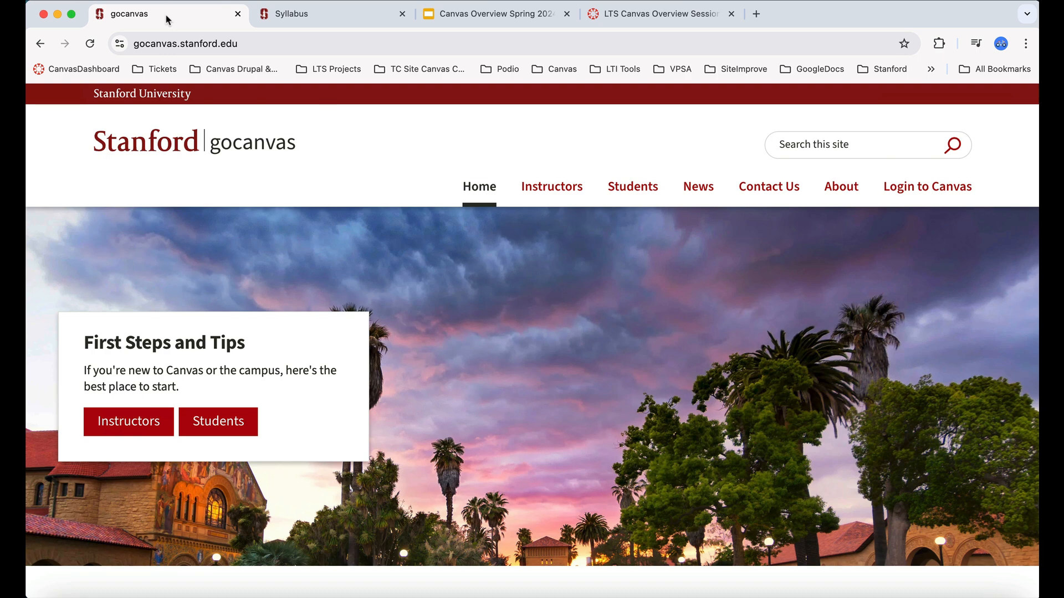
{"action": "scroll", "coordinate": [513, 324], "scroll_direction": "down", "scroll_amount": 4}
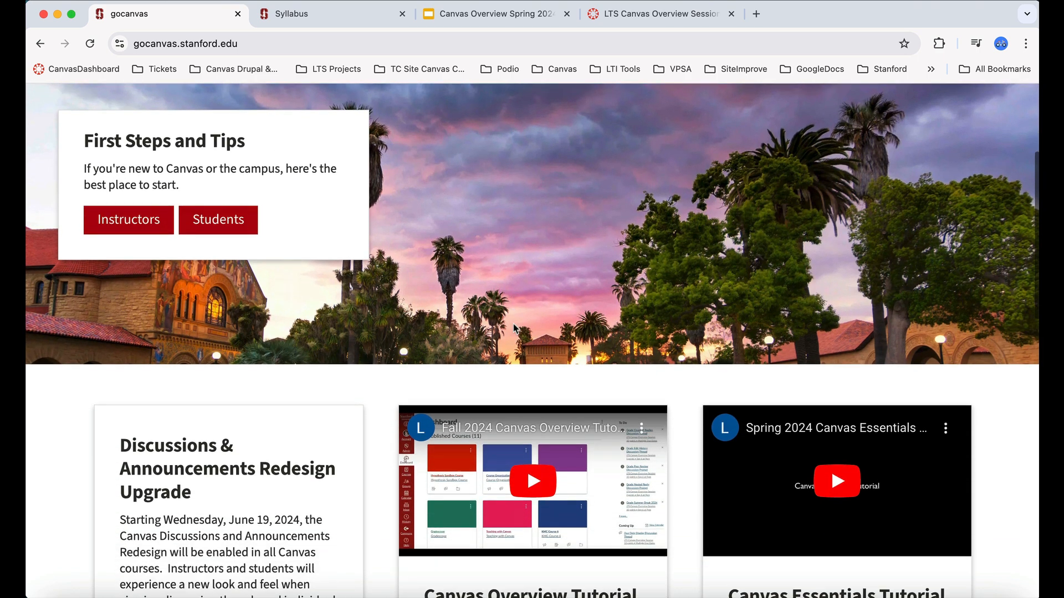
{"action": "scroll", "coordinate": [513, 327], "scroll_direction": "down", "scroll_amount": 5}
{"action": "scroll", "coordinate": [513, 327], "scroll_direction": "up", "scroll_amount": 2}
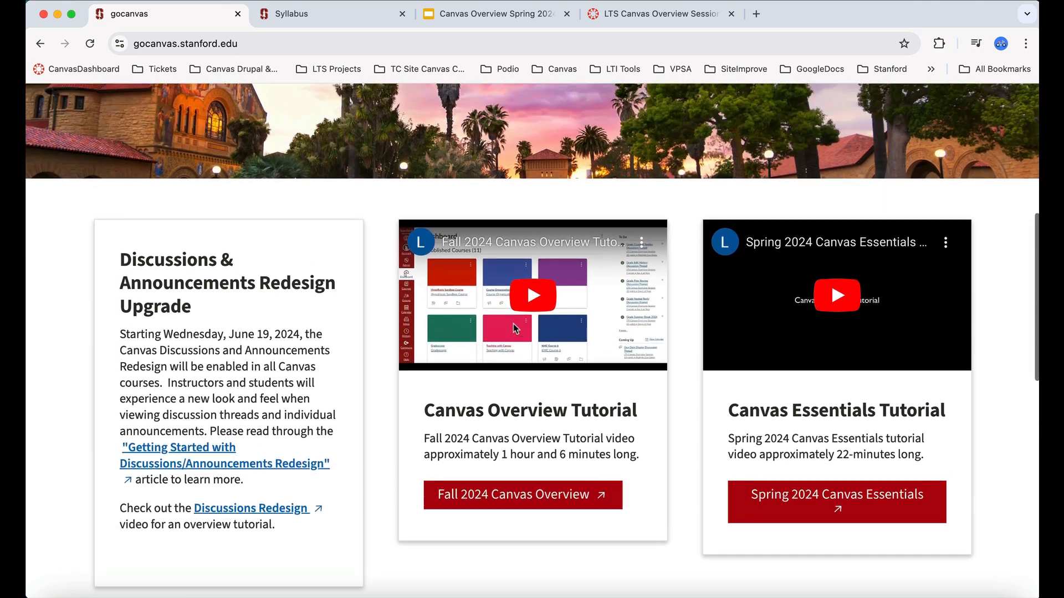
{"action": "scroll", "coordinate": [513, 324], "scroll_direction": "up", "scroll_amount": 7}
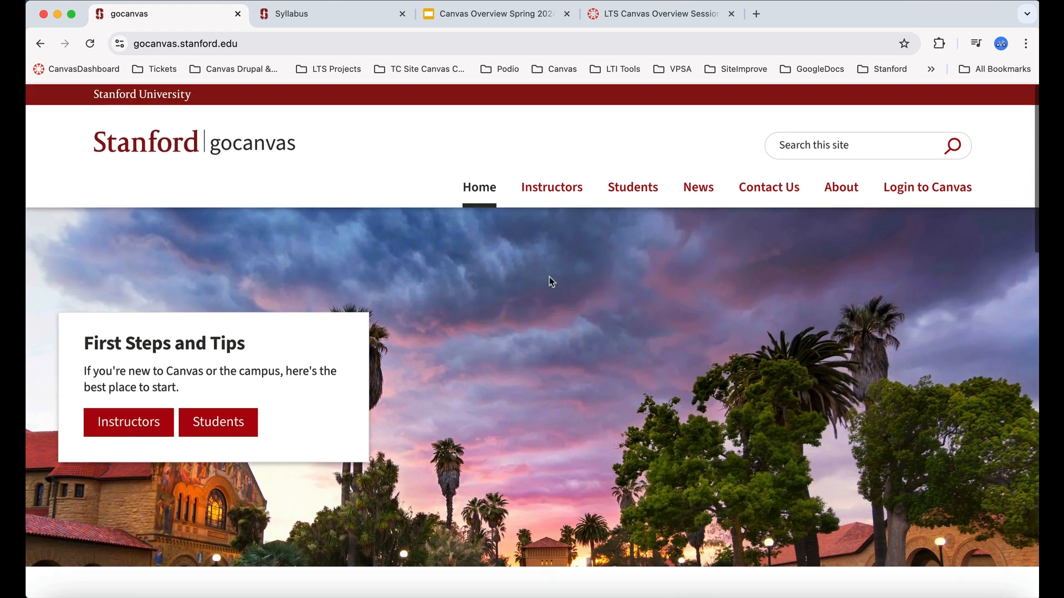
Browse the Instructors resources on gocanvas, followed by the Students and News pages
{"action": "left_click", "coordinate": [572, 189]}
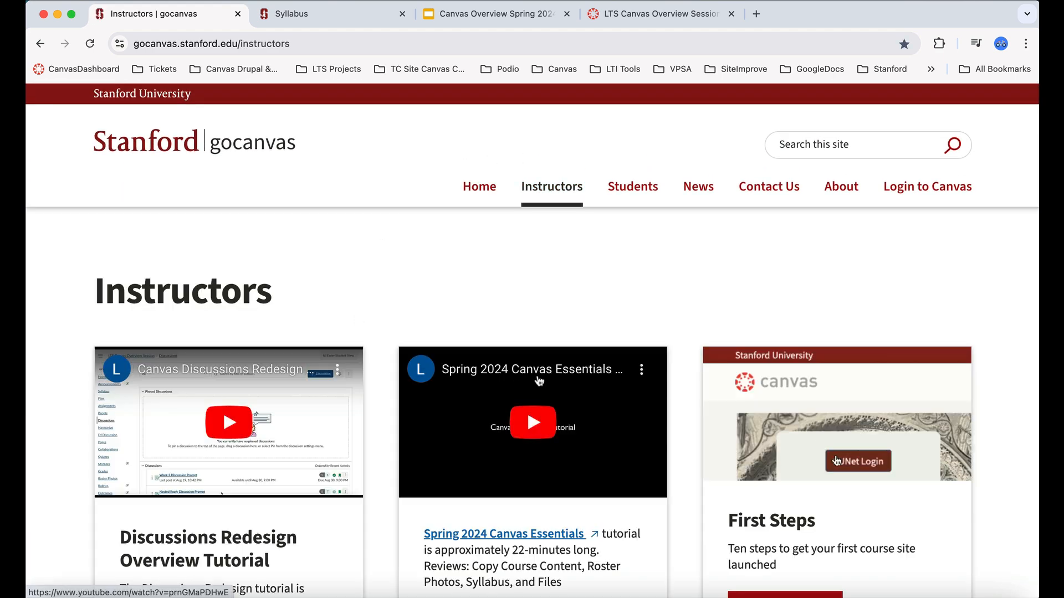
{"action": "scroll", "coordinate": [538, 381], "scroll_direction": "down", "scroll_amount": 6}
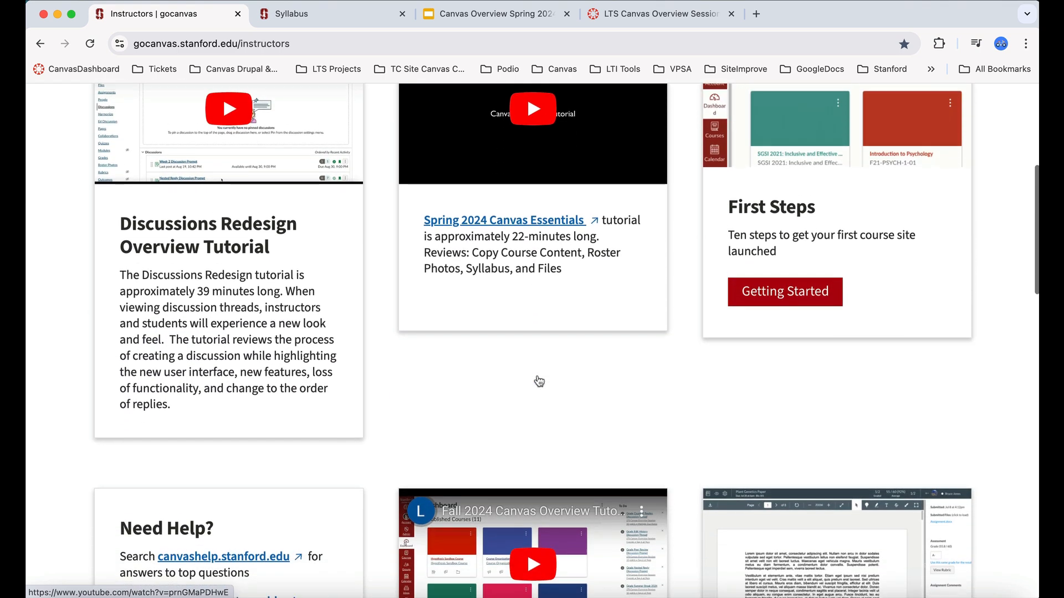
{"action": "scroll", "coordinate": [540, 380], "scroll_direction": "up", "scroll_amount": 6}
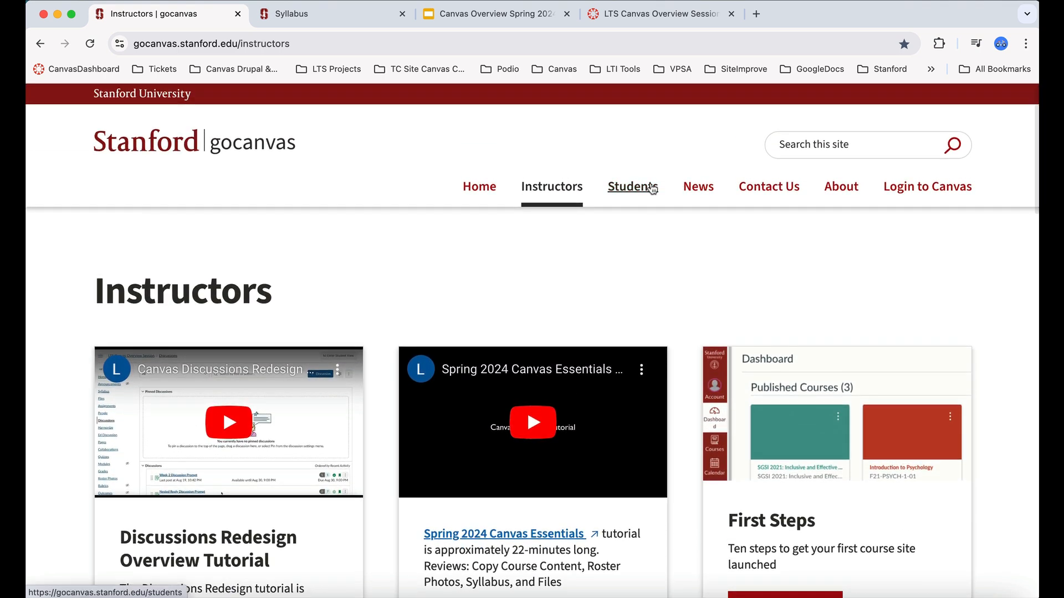
{"action": "left_click", "coordinate": [653, 190]}
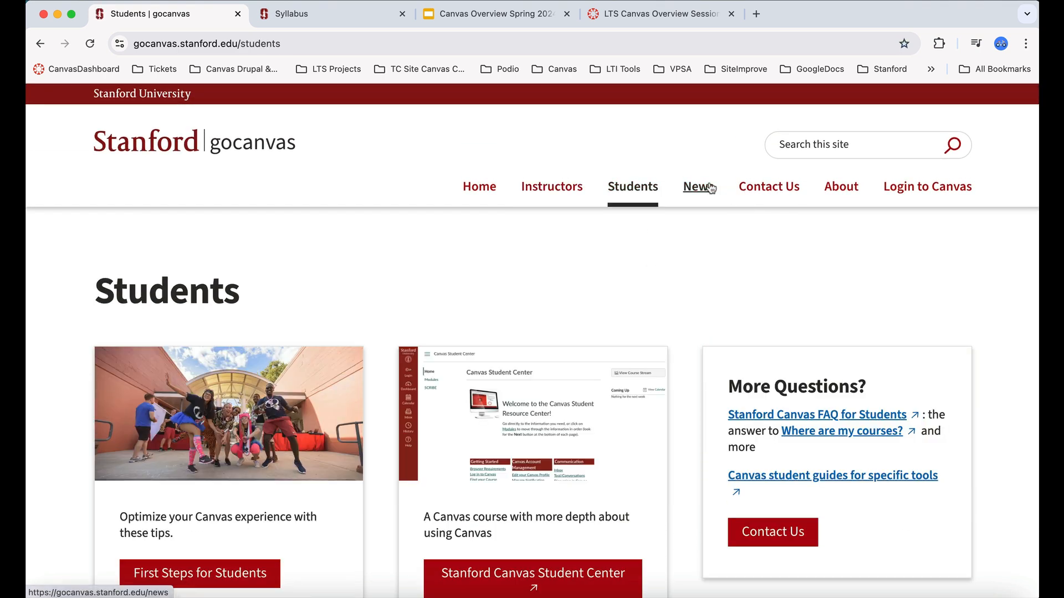
{"action": "left_click", "coordinate": [703, 191]}
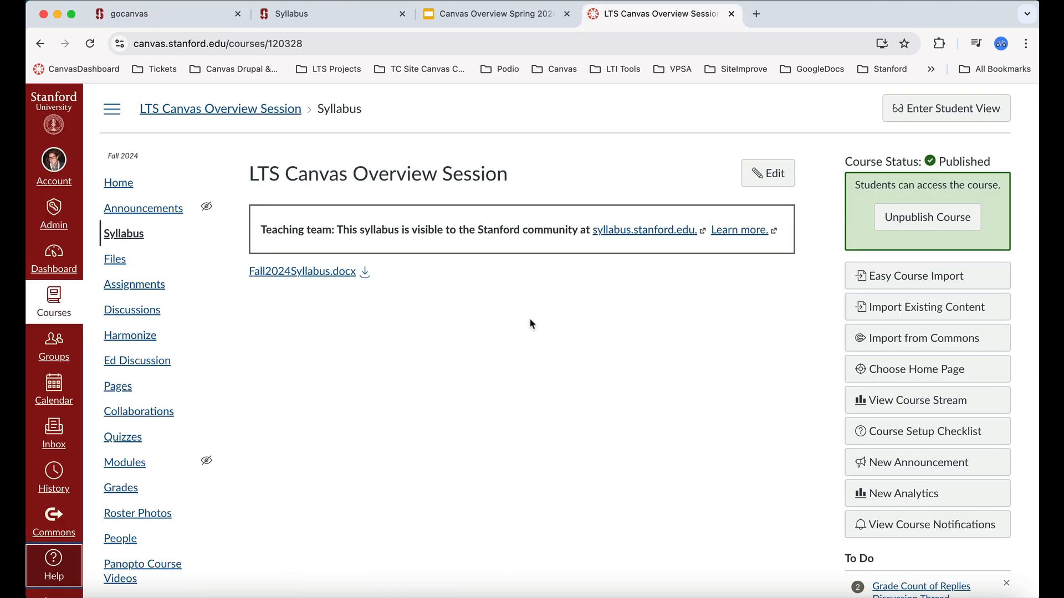
Review the Canvas Overview and Essentials tutorials on the gocanvas home page, and return to the LTS Canvas Overview Session course in Canvas
{"action": "left_click", "coordinate": [187, 15]}
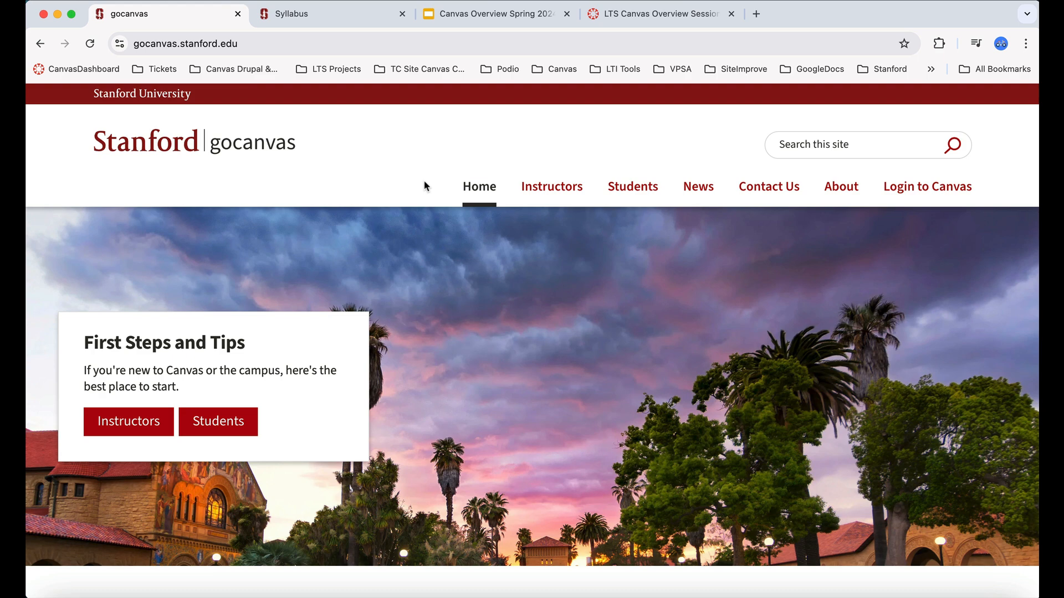
{"action": "scroll", "coordinate": [773, 367], "scroll_direction": "down", "scroll_amount": 3}
{"action": "scroll", "coordinate": [772, 371], "scroll_direction": "down", "scroll_amount": 5}
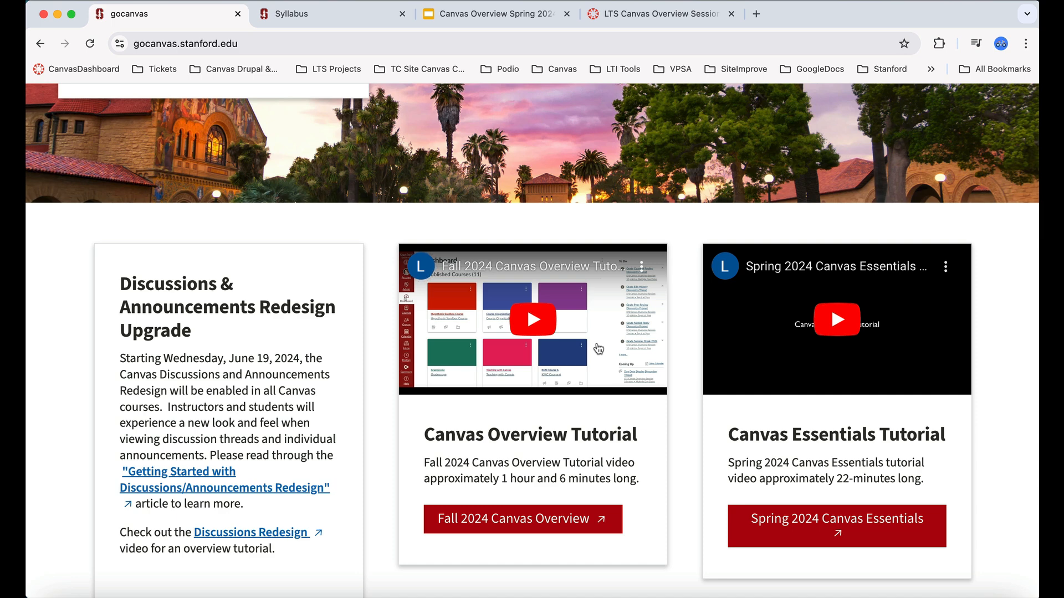
{"action": "scroll", "coordinate": [599, 349], "scroll_direction": "up", "scroll_amount": 7}
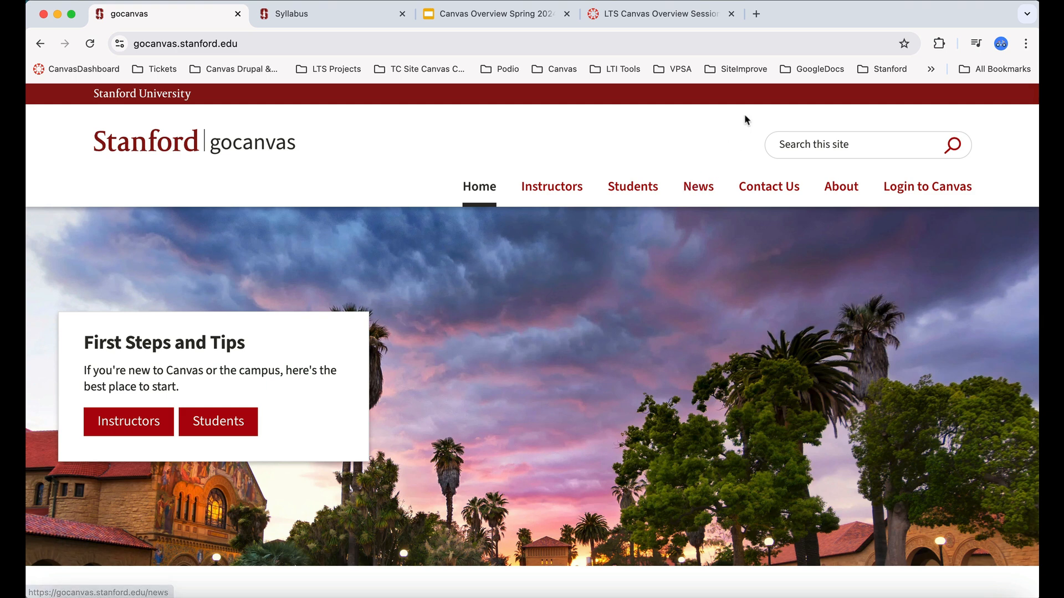
{"action": "left_click", "coordinate": [669, 16]}
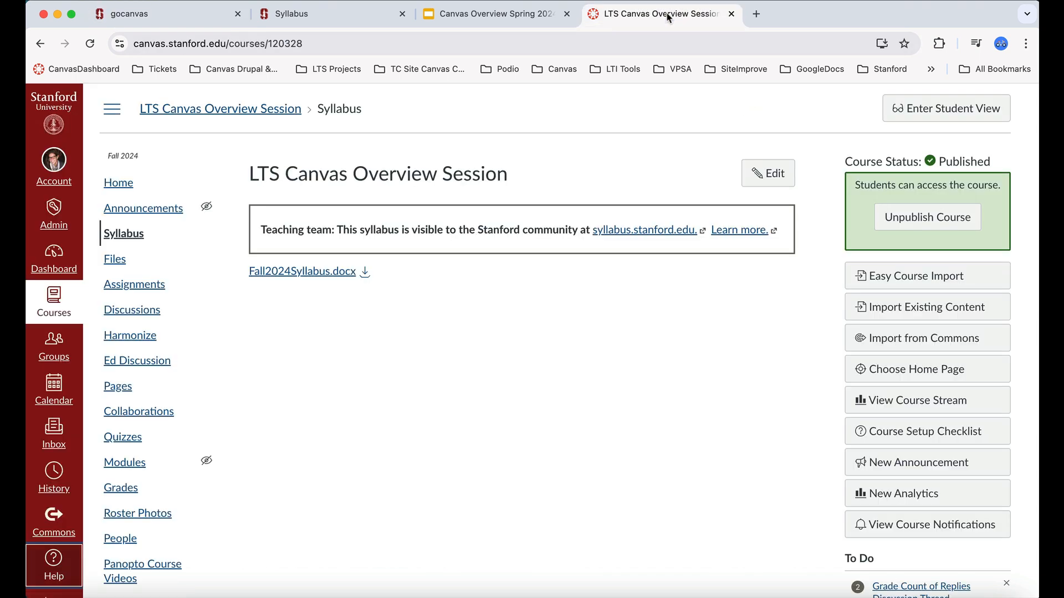